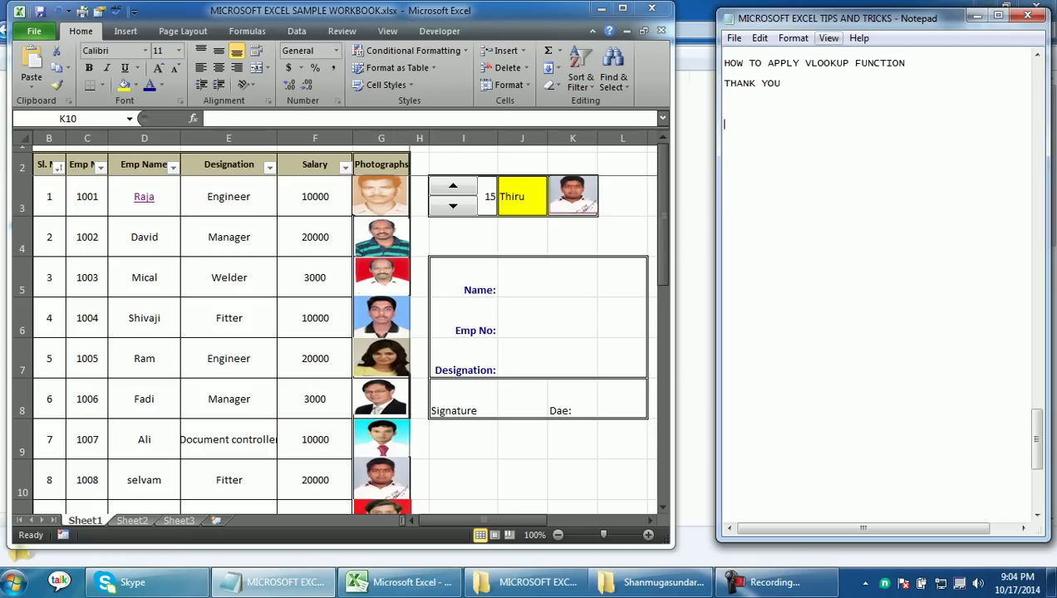
Step: Type 'Welcome to all' and 'how to creat automatic id card' on separate lines
type("Welcome to all")
key("Return")
type("how to creat ")
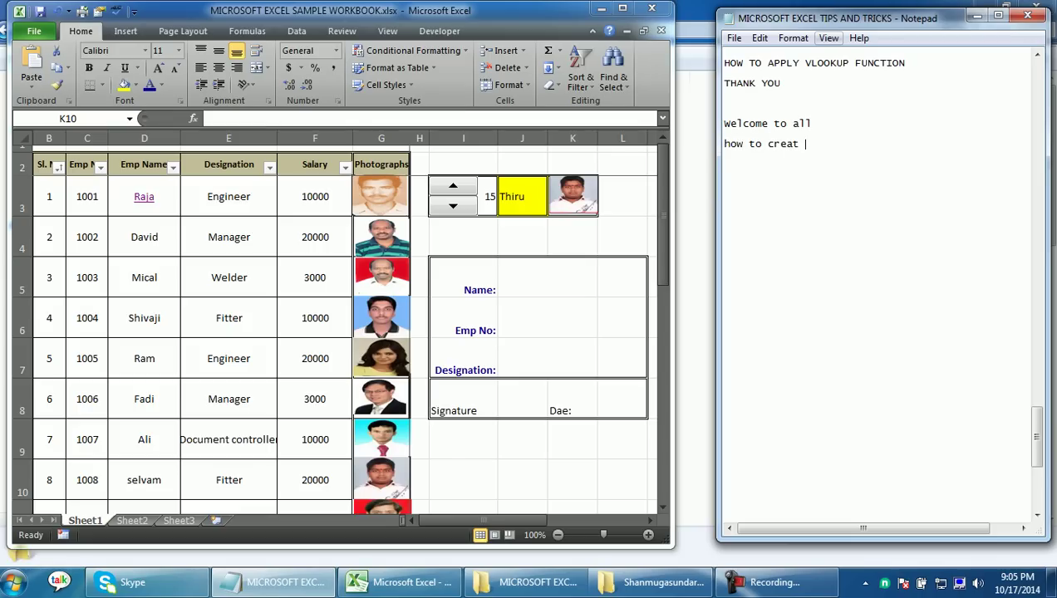
type("automatic ")
type("id card")
key("Return")
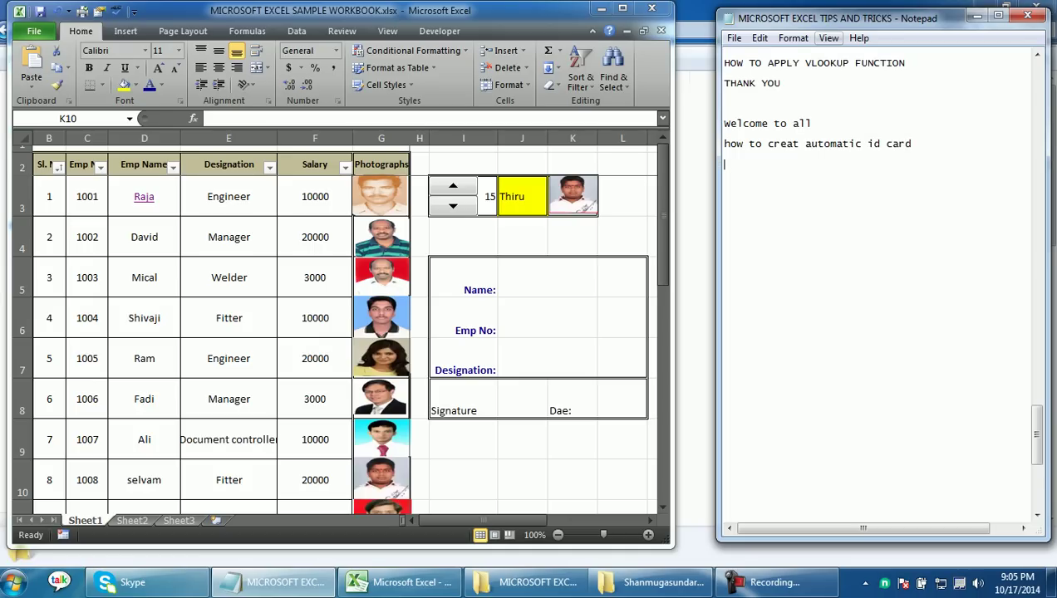
Step: Add lines describing a table with empno, name and designation 'with photographs'
type("i have one table with emp")
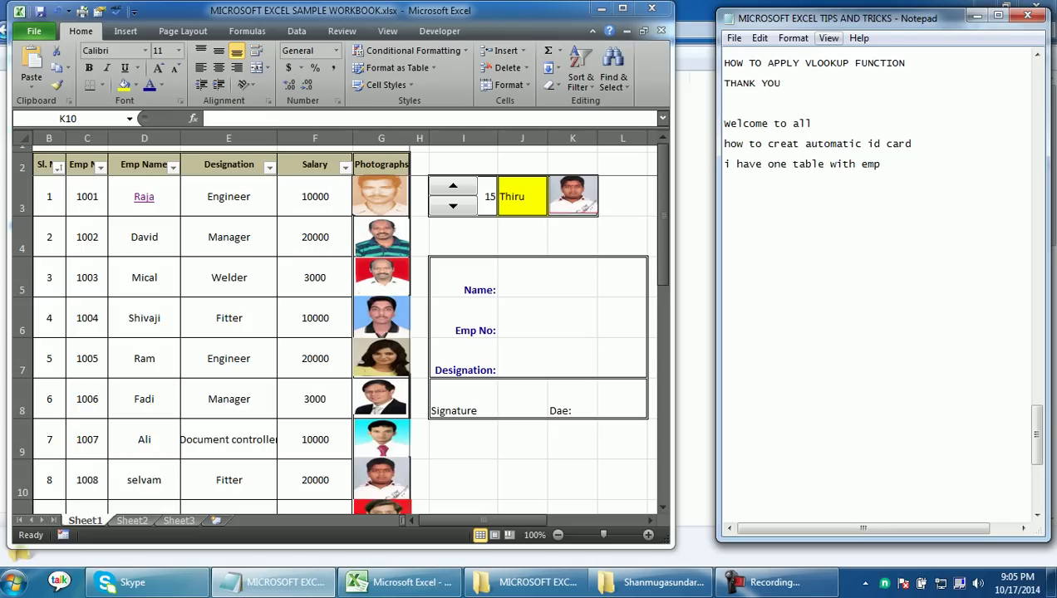
type("no and nameand designation")
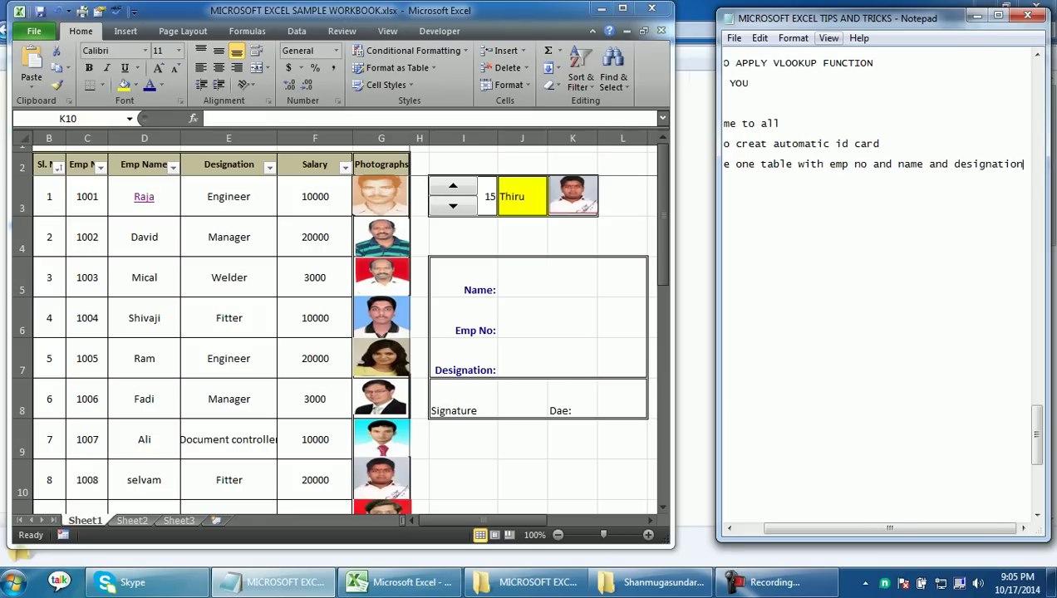
key("Return")
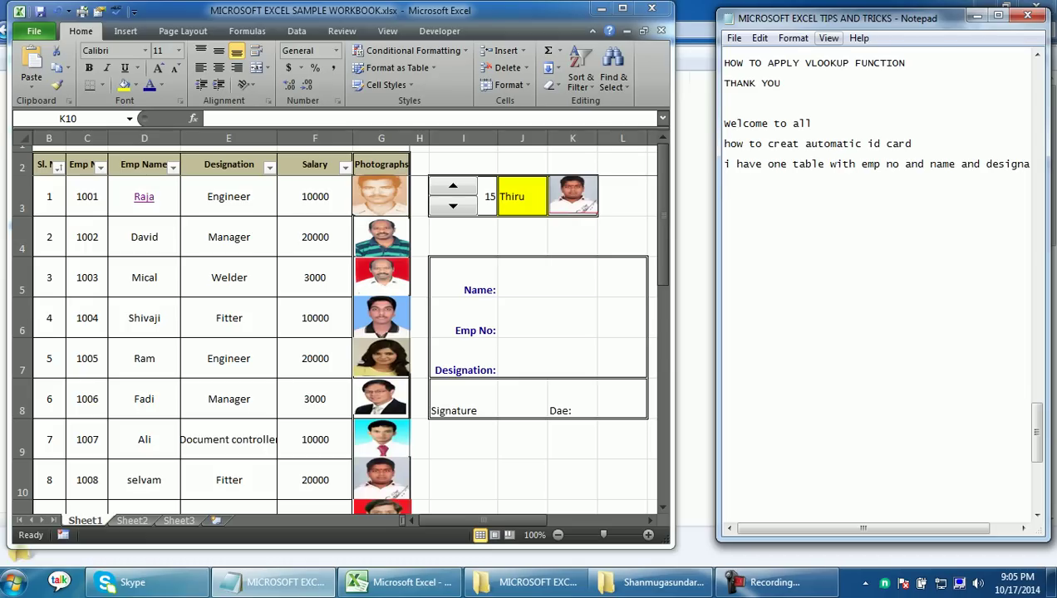
type("with photo")
key("BackSpace")
key("BackSpace")
key("BackSpace")
type("otographs")
key("Return")
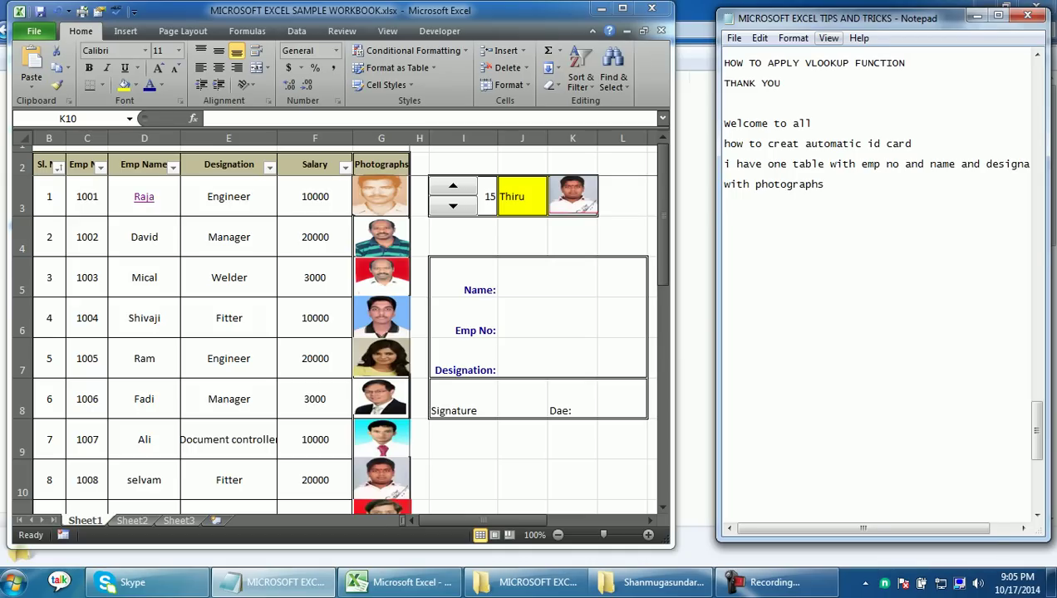
Step: Widen the Notepad window and type the heading '1 stemp'
left_click_drag(718, 291, 690, 291)
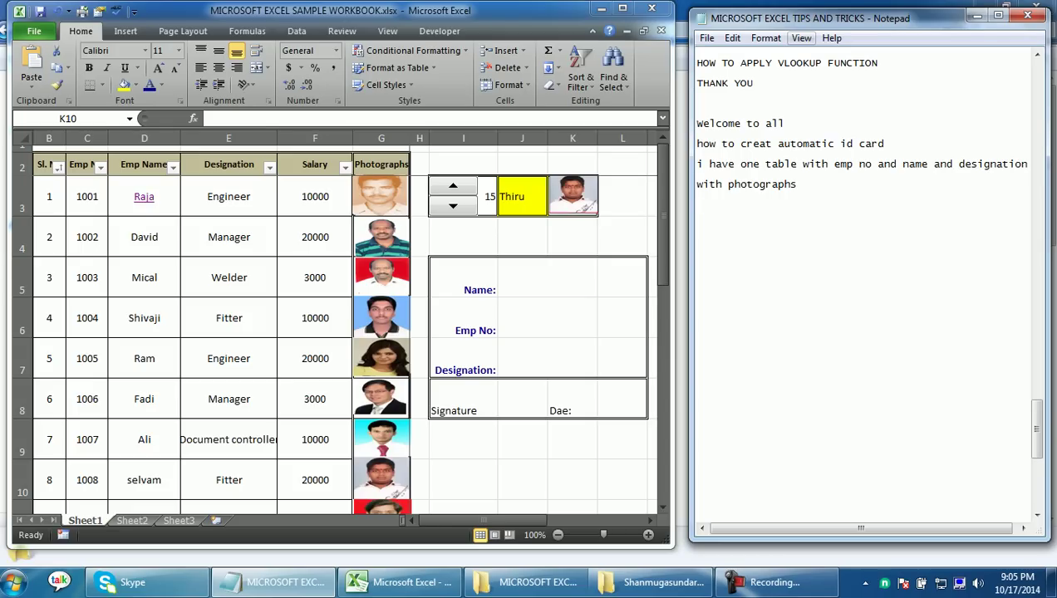
type("1 stemp")
key("Return")
key("Return")
Step: Write 'i have assigned the emp name for the photograph cell' on the next line
type("h ")
type("ave")
key("BackSpace")
key("BackSpace")
key("BackSpace")
key("BackSpace")
key("BackSpace")
key("BackSpace")
type("i have ")
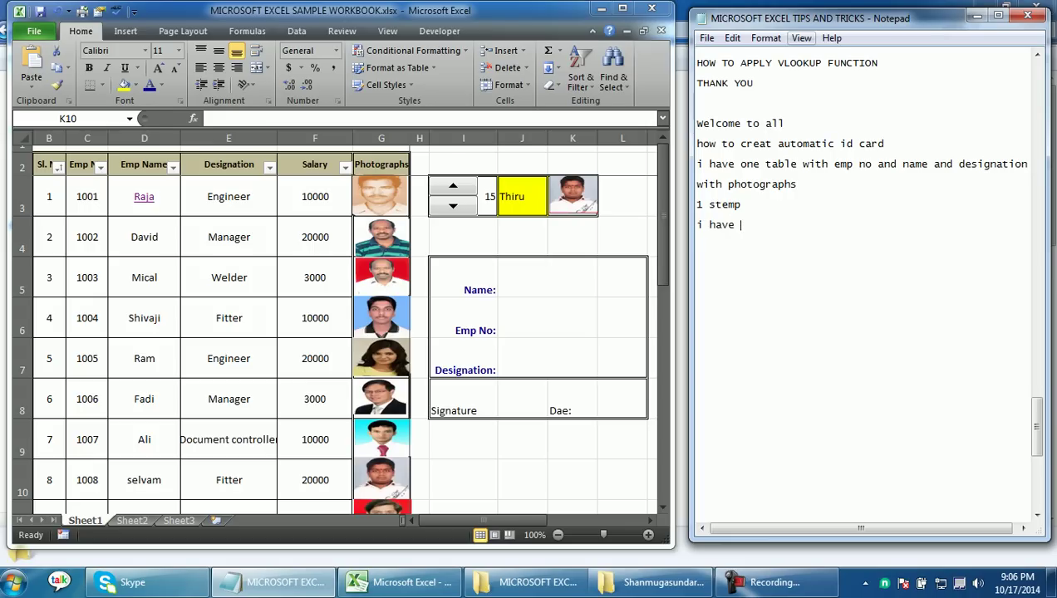
type("assigned the ")
type("emp ")
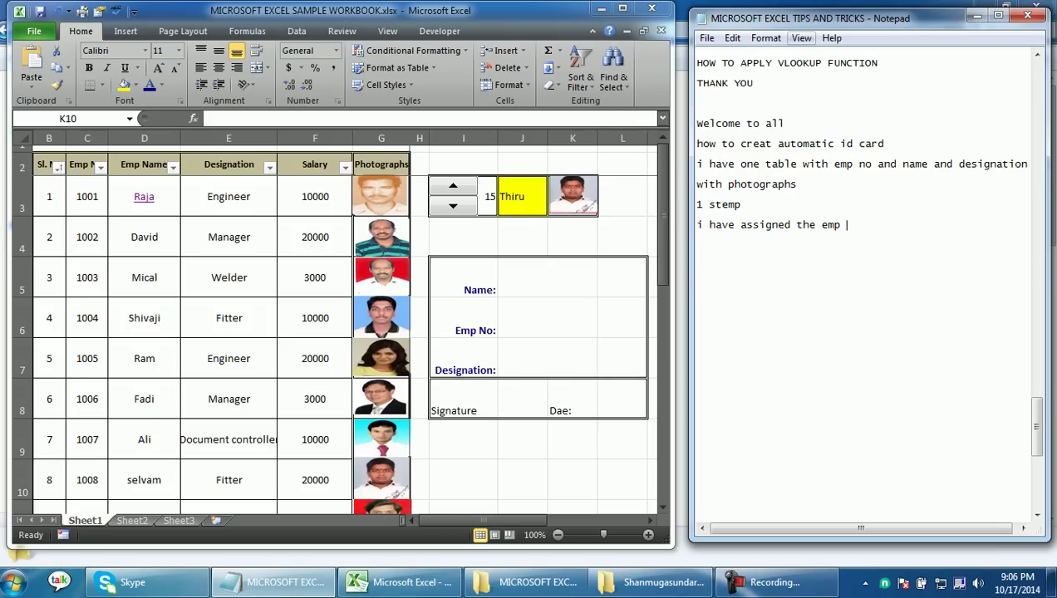
type("name")
key("BackSpace")
key("BackSpace")
key("BackSpace")
key("BackSpace")
key("BackSpace")
key("BackSpace")
key("BackSpace")
key("BackSpace")
key("BackSpace")
type("name")
key("BackSpace")
key("BackSpace")
key("BackSpace")
key("BackSpace")
key("BackSpace")
type("emp name for the photograph cell")
key("Return")
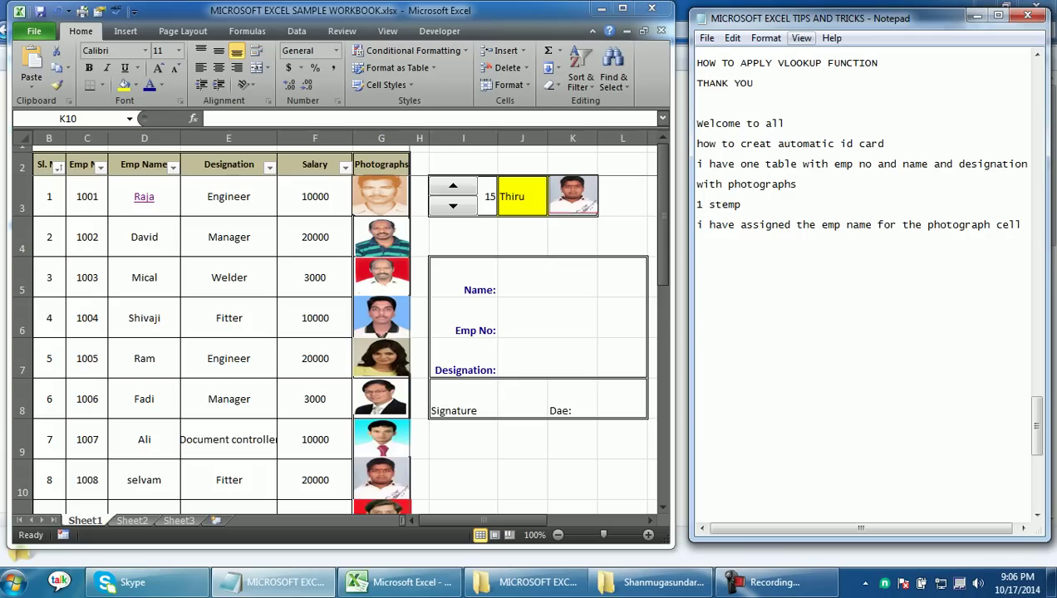
Step: In Excel, check D4, F4 and David's photo name, then begin an 'example' line in Notepad
key("alt+Tab")
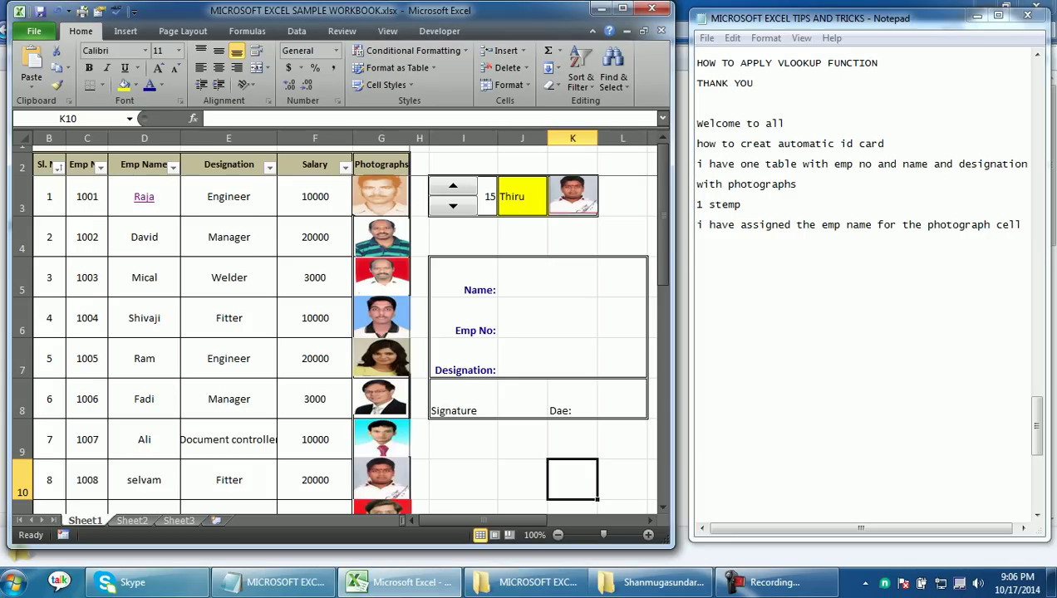
left_click(144, 237)
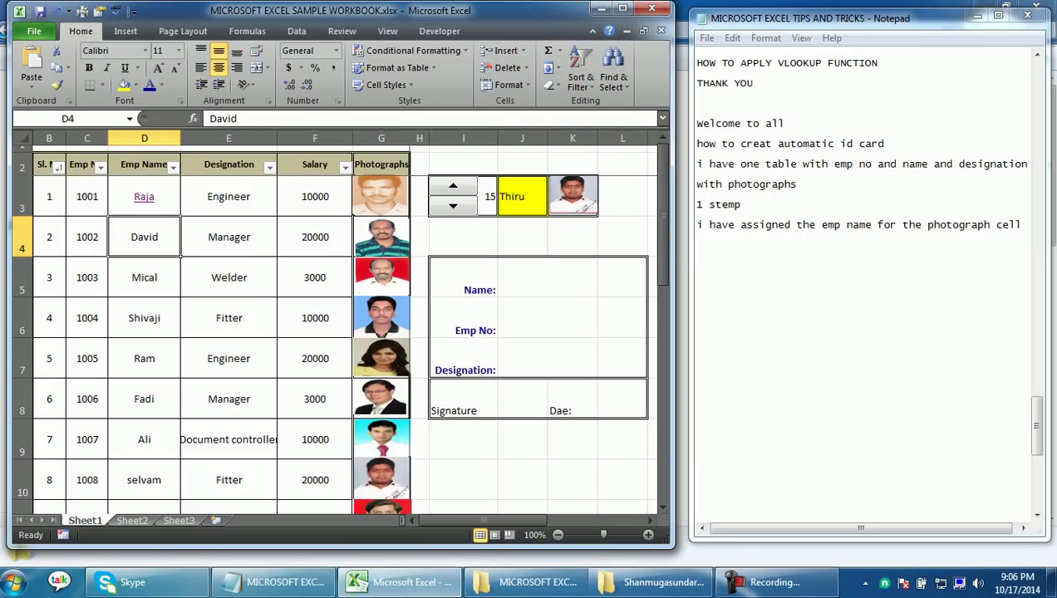
left_click(315, 237)
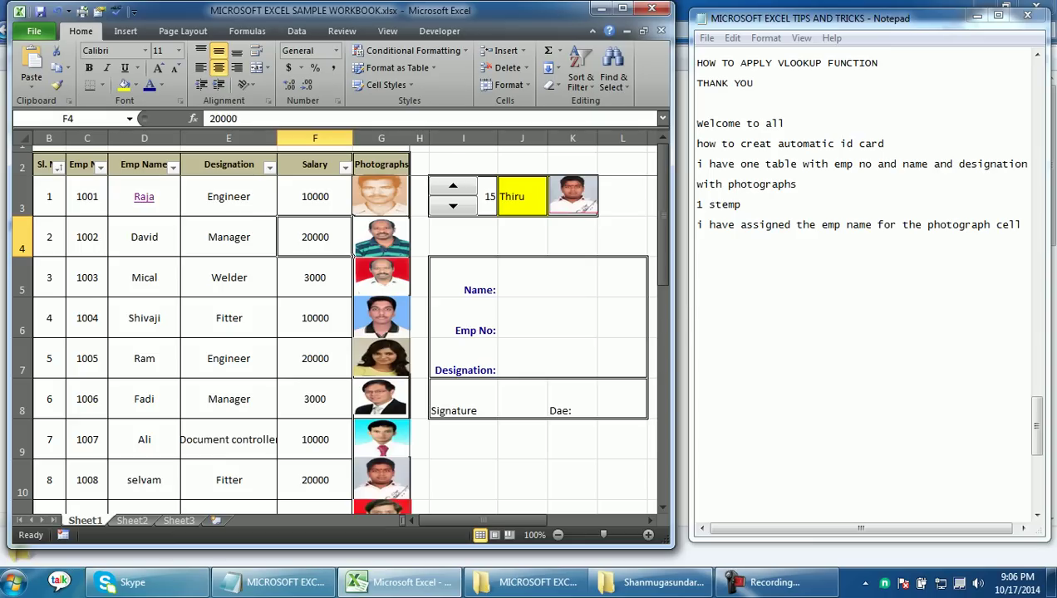
left_click(381, 237)
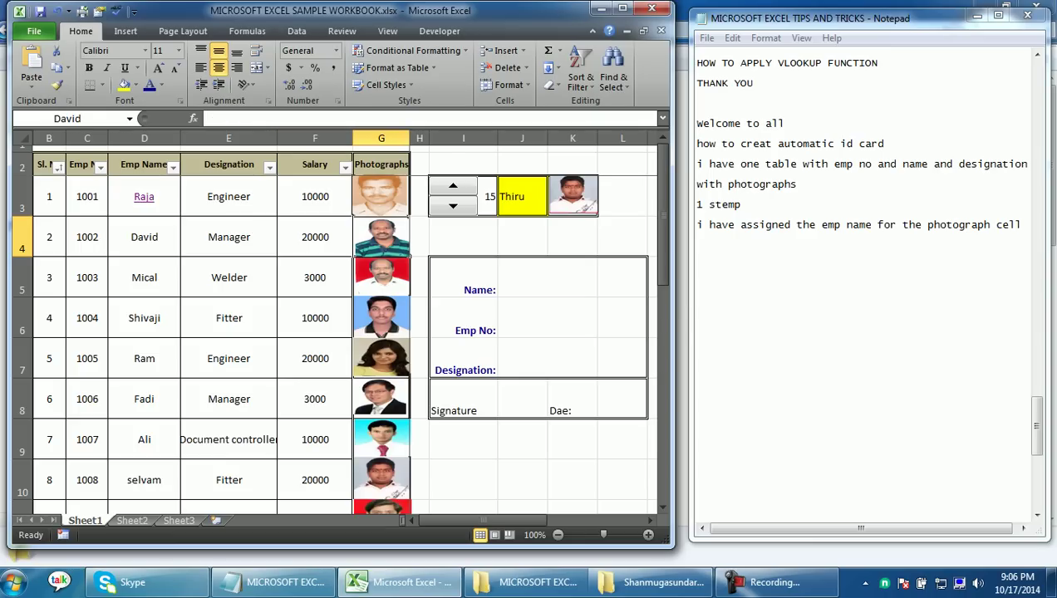
left_click(696, 275)
type("example")
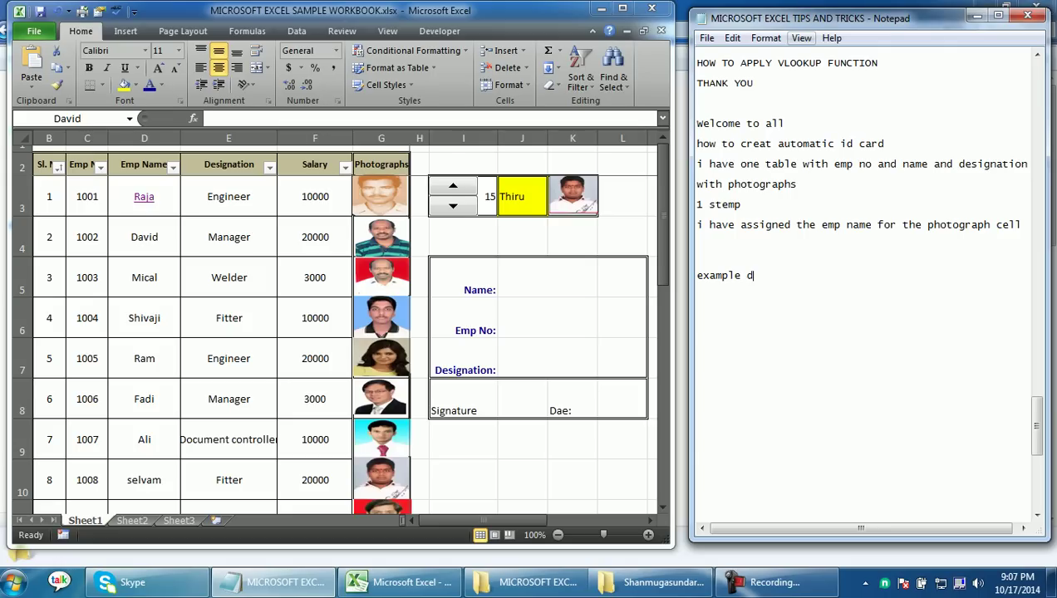
Step: Write 'cell reference d3 emp name is raja' and 'the same name i have given for the photographs cell reference in G3'
type("c")
type("ell reference d")
type("3")
type(" emp")
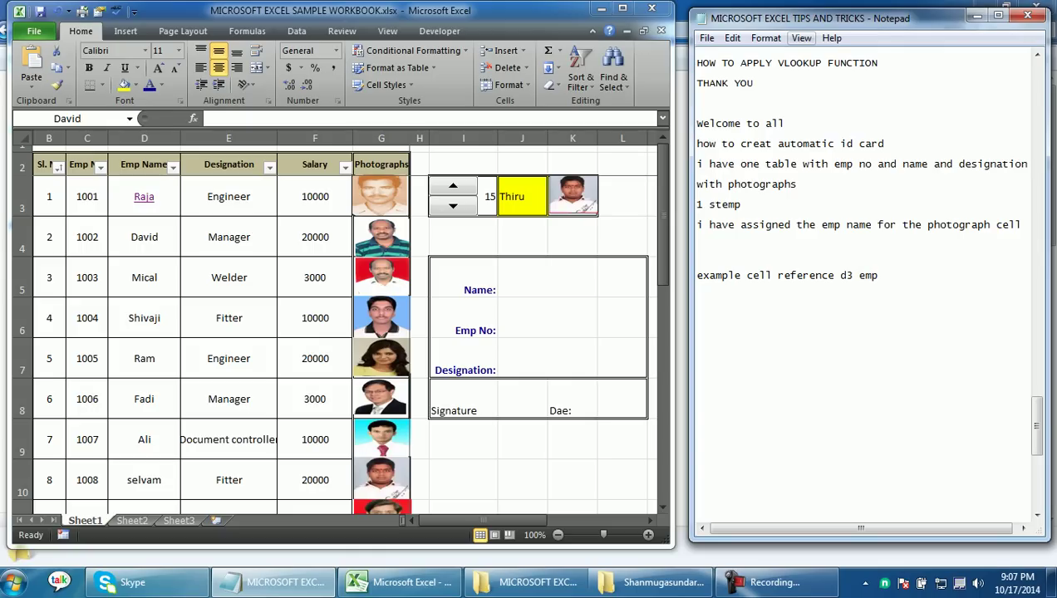
type(" name is")
type(" raja")
key("Return")
type("the same name ")
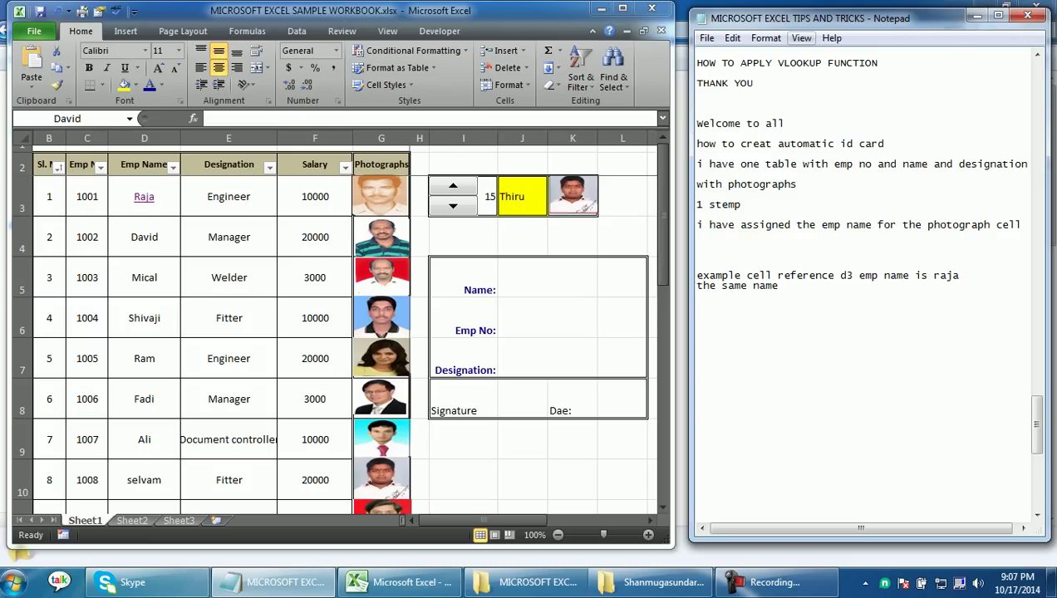
type("i have given for the ph")
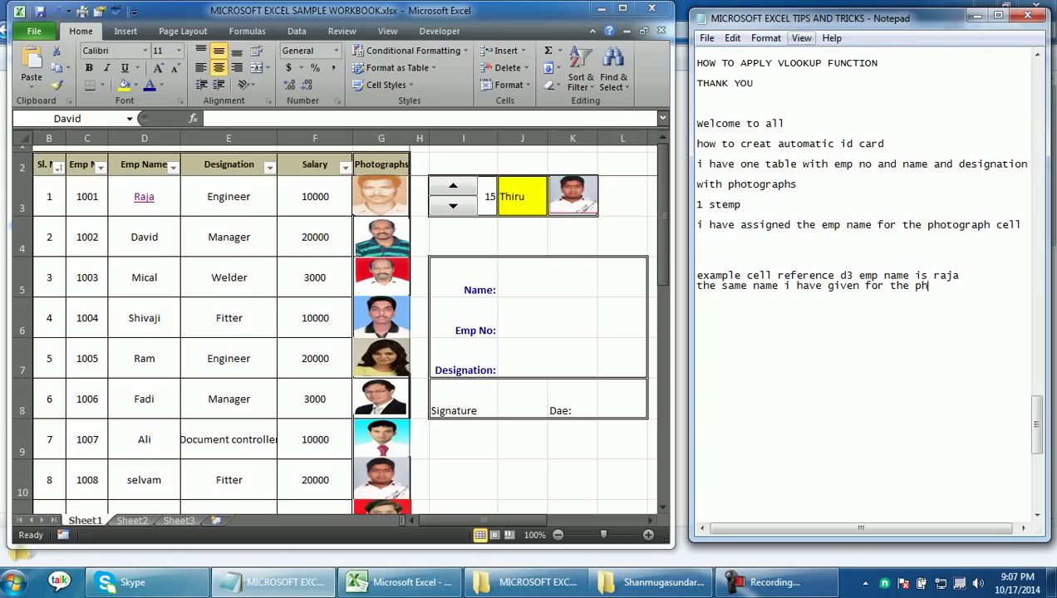
type("otographs c")
key("BackSpace")
type("cell reference ")
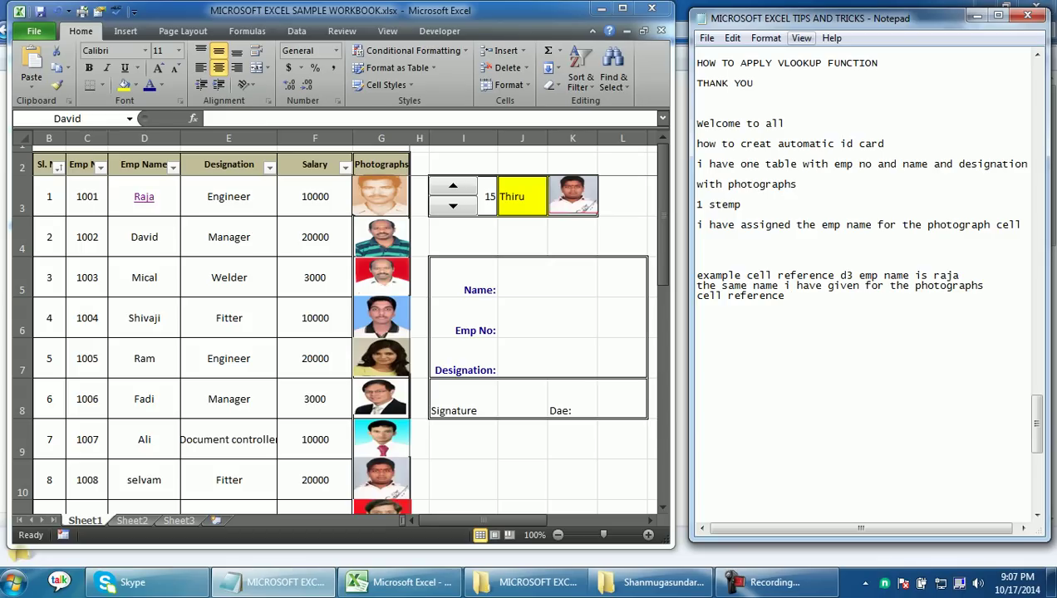
type("in ")
type("G3")
left_click(381, 237)
key("Delete")
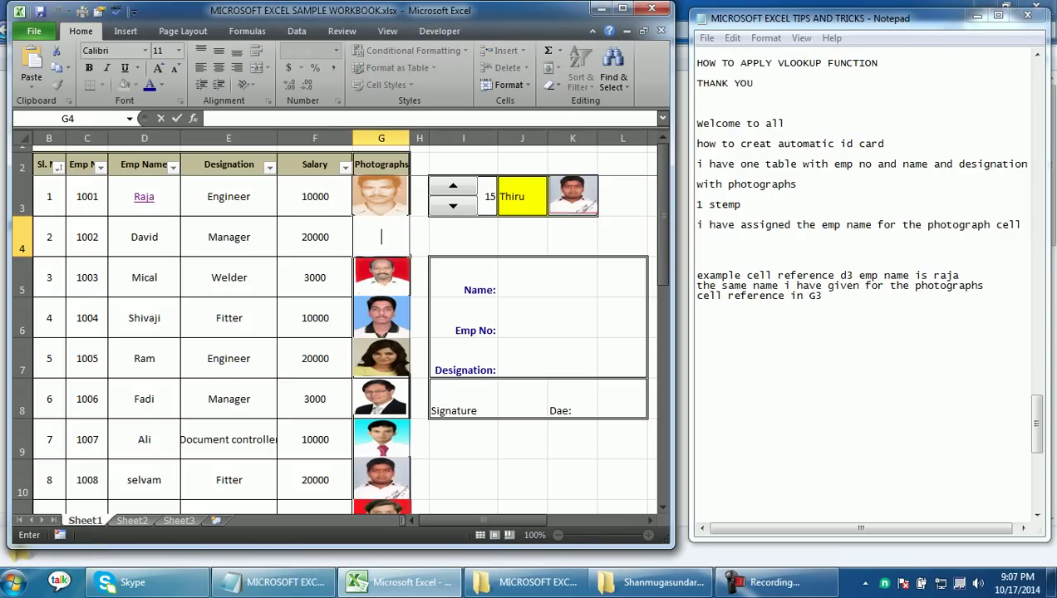
left_click(352, 214)
key("Right")
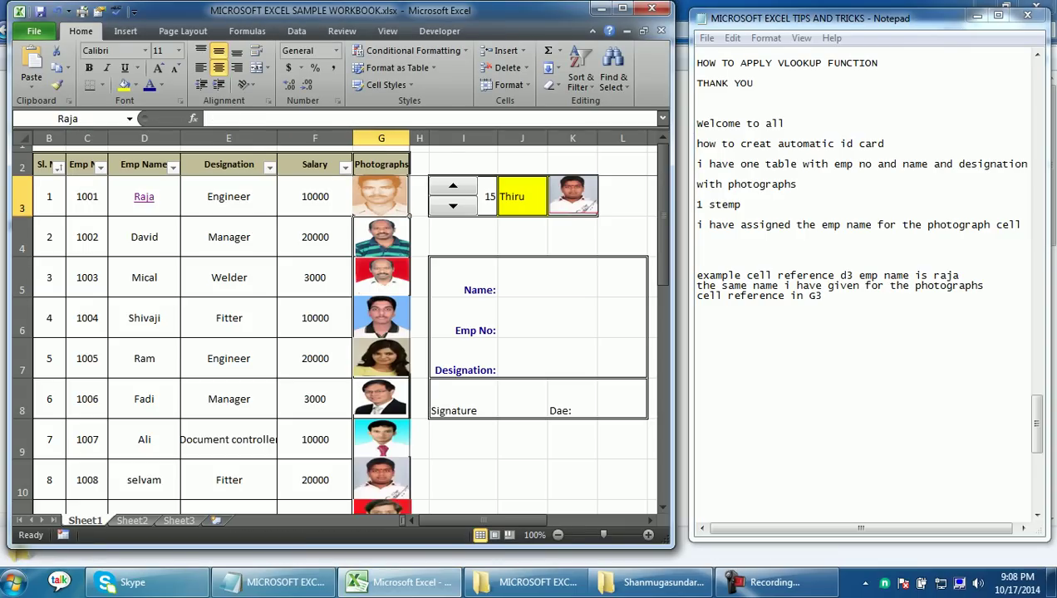
left_click(50, 118)
left_click(355, 213)
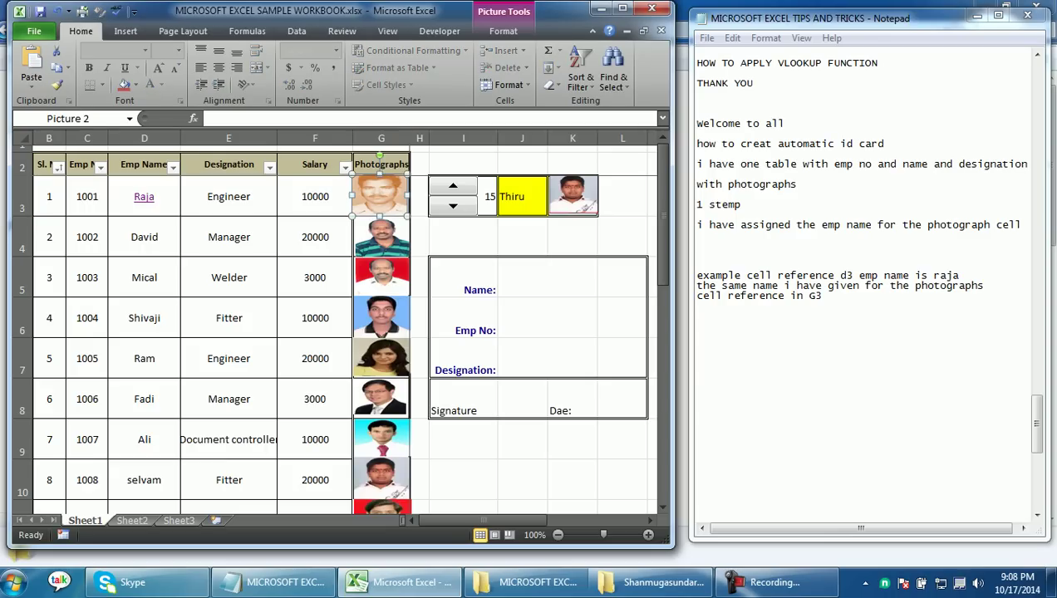
left_click(350, 214)
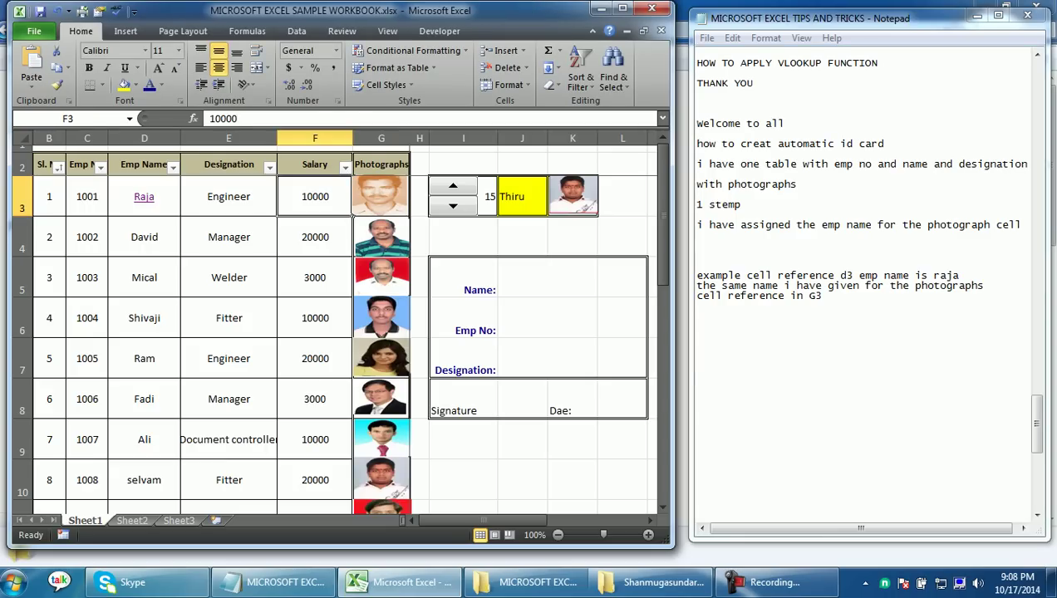
left_click(748, 366)
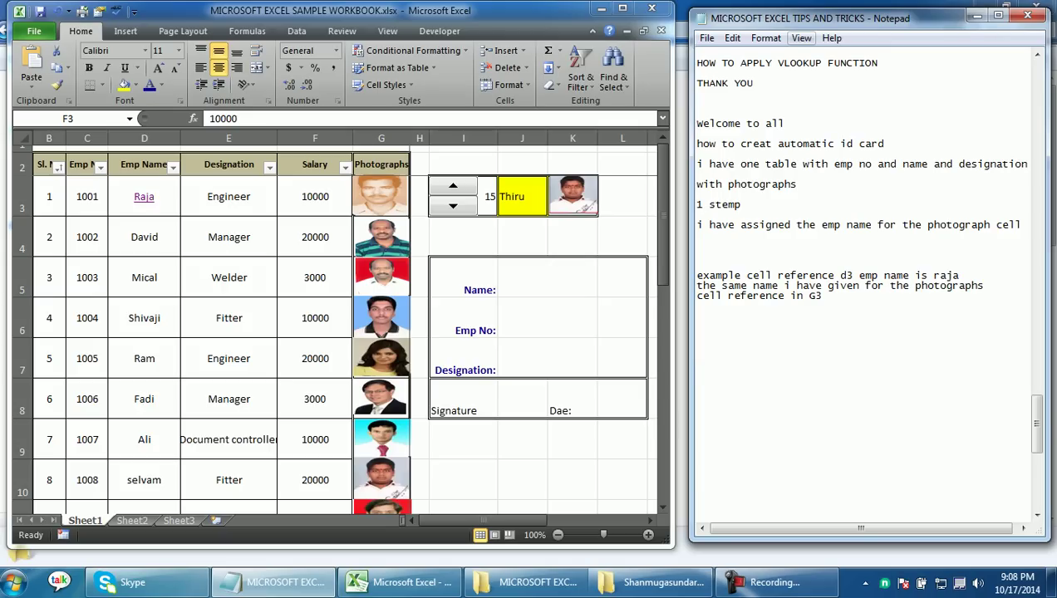
Step: Draw a new spinner form control below the existing spinner from Developer > Insert
left_click(522, 237)
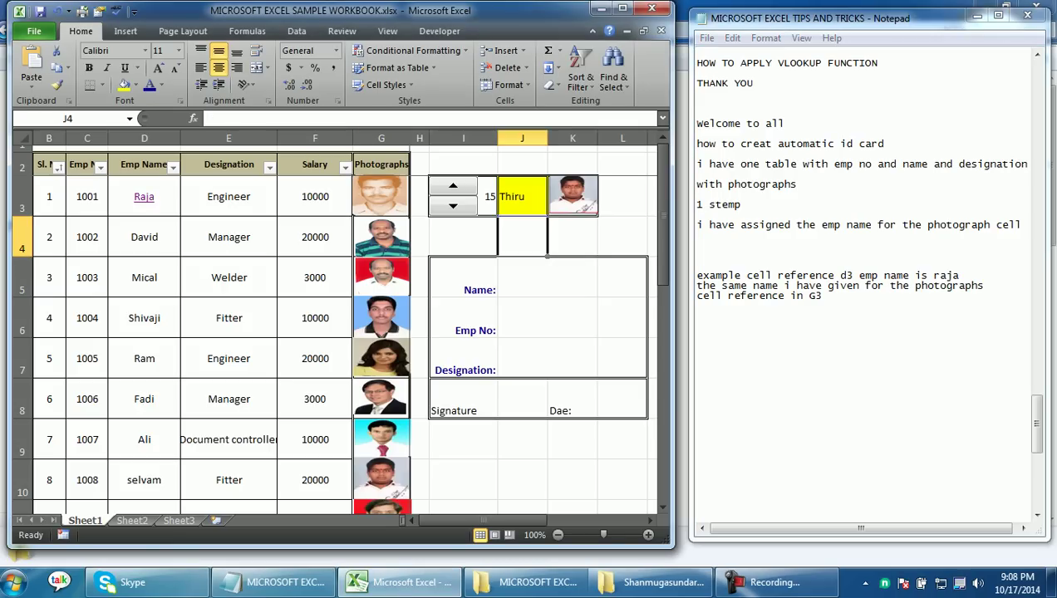
left_click(547, 277)
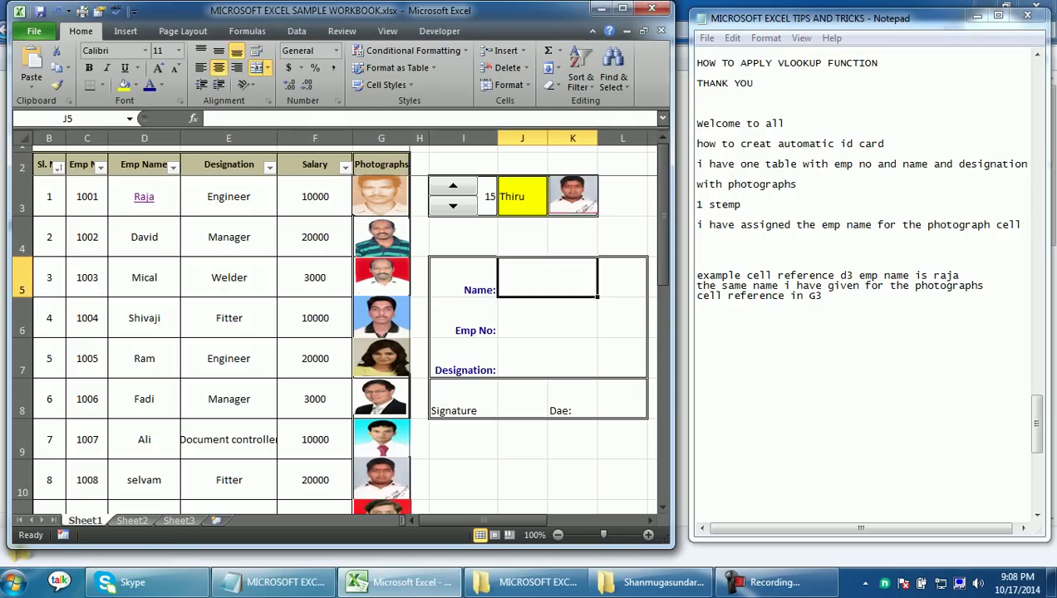
left_click(439, 30)
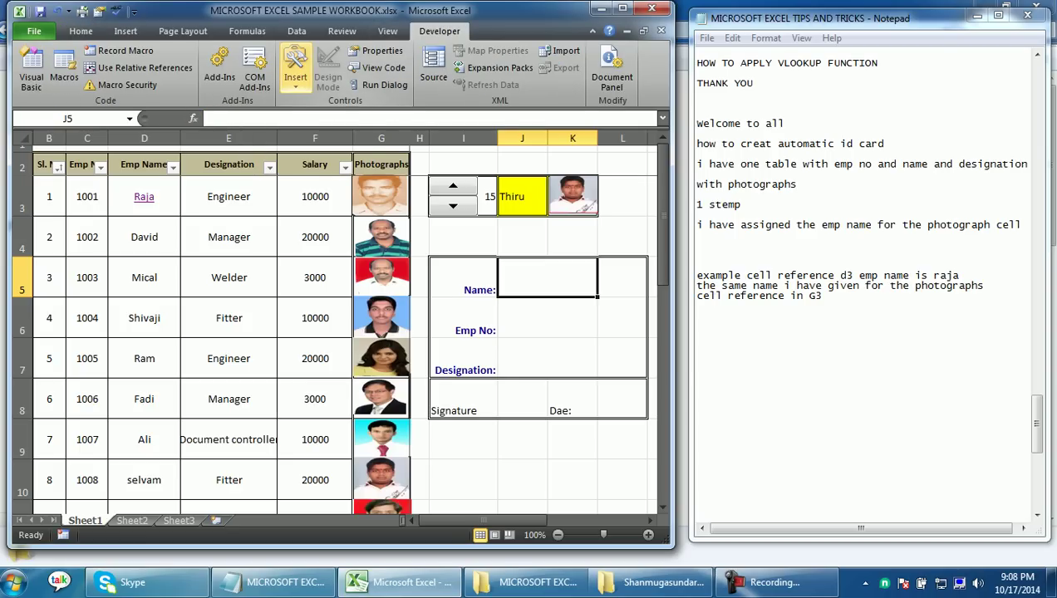
left_click(295, 66)
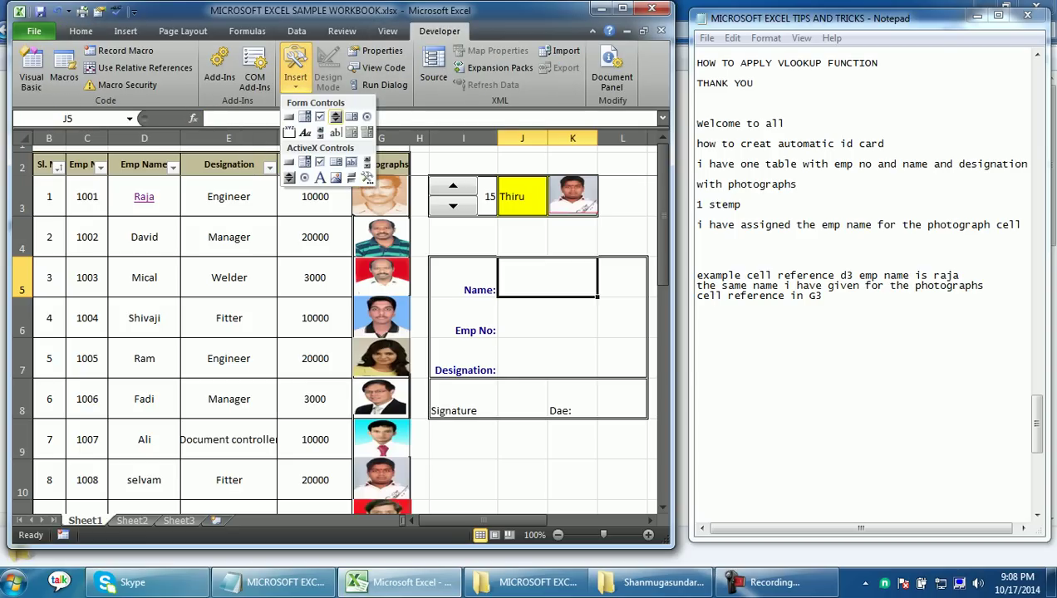
left_click(336, 117)
left_click_drag(430, 226, 484, 253)
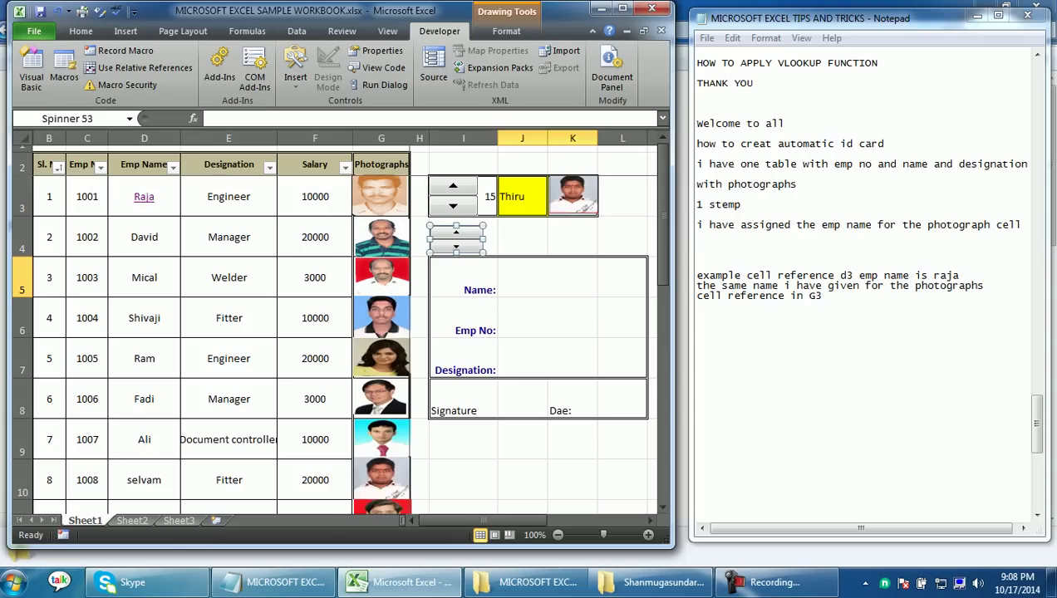
Step: Link the new spinner to cell $J$4 through Format Control and step it so J4 shows 1
right_click(463, 243)
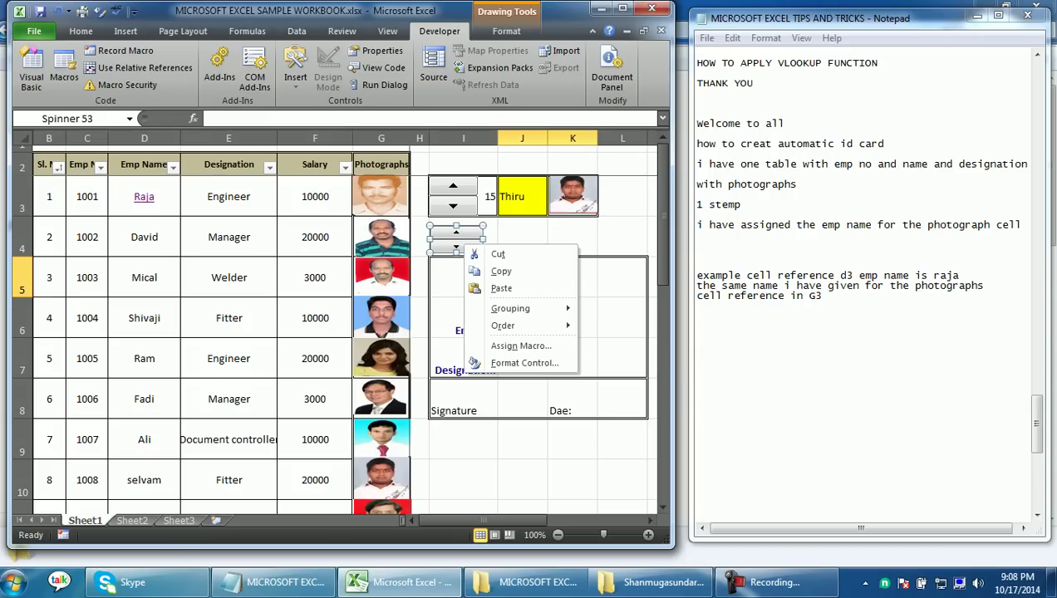
left_click(524, 363)
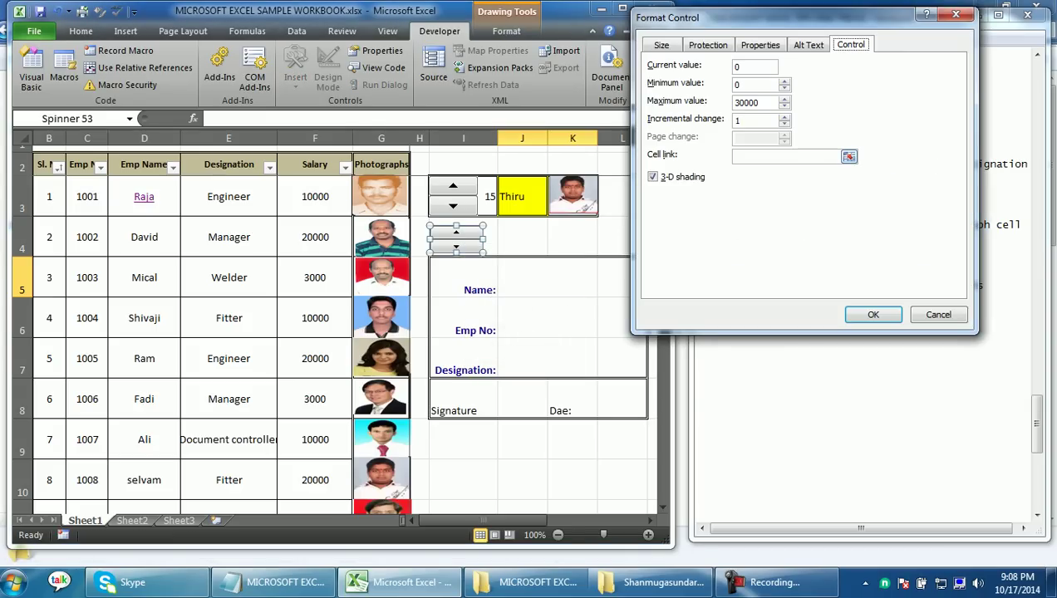
left_click(848, 156)
left_click(521, 237)
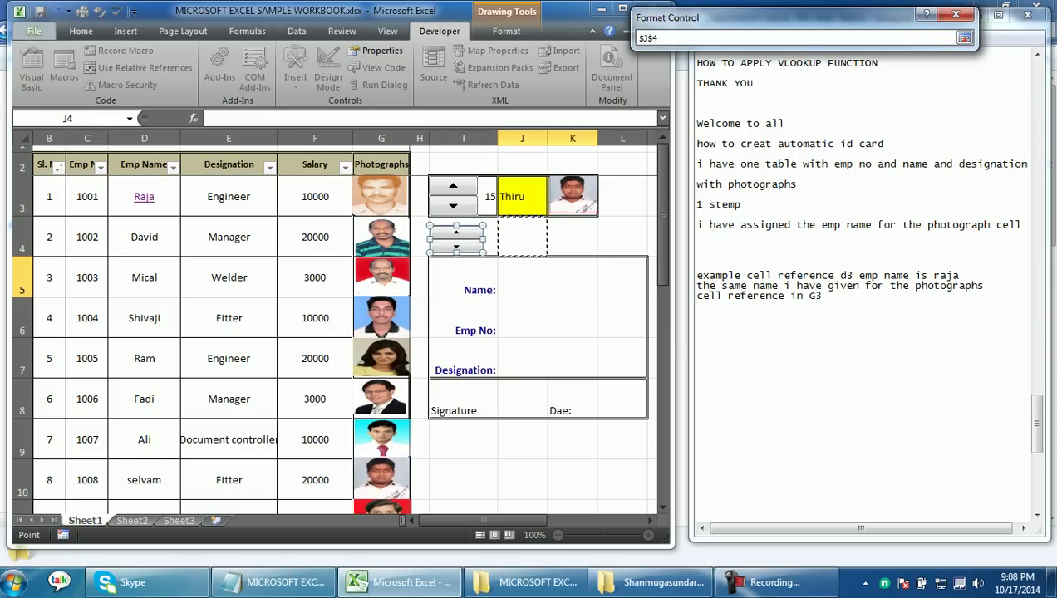
left_click(964, 37)
left_click(870, 312)
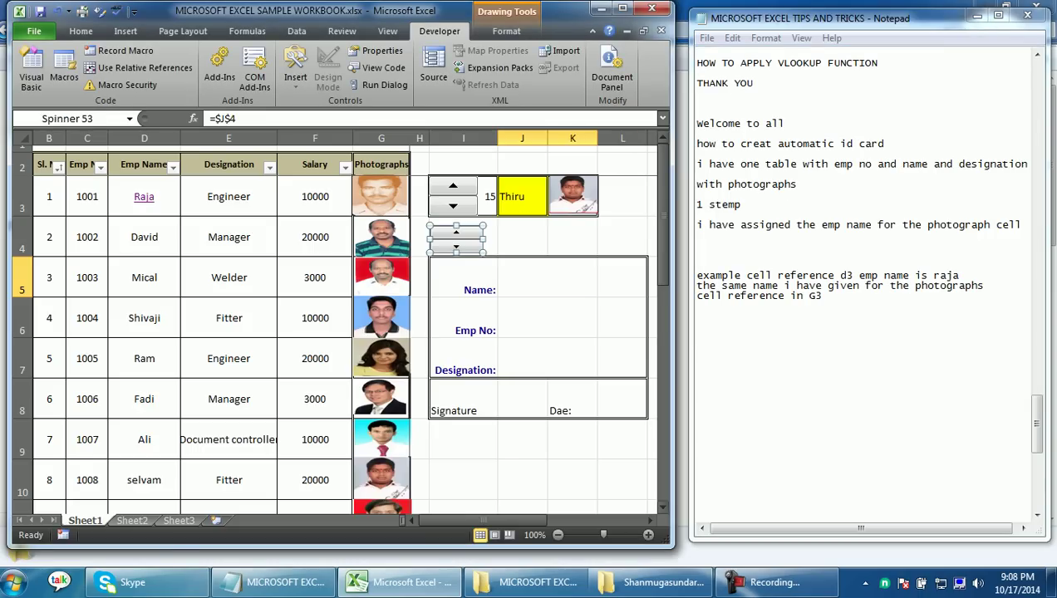
left_click(522, 480)
left_click(456, 232)
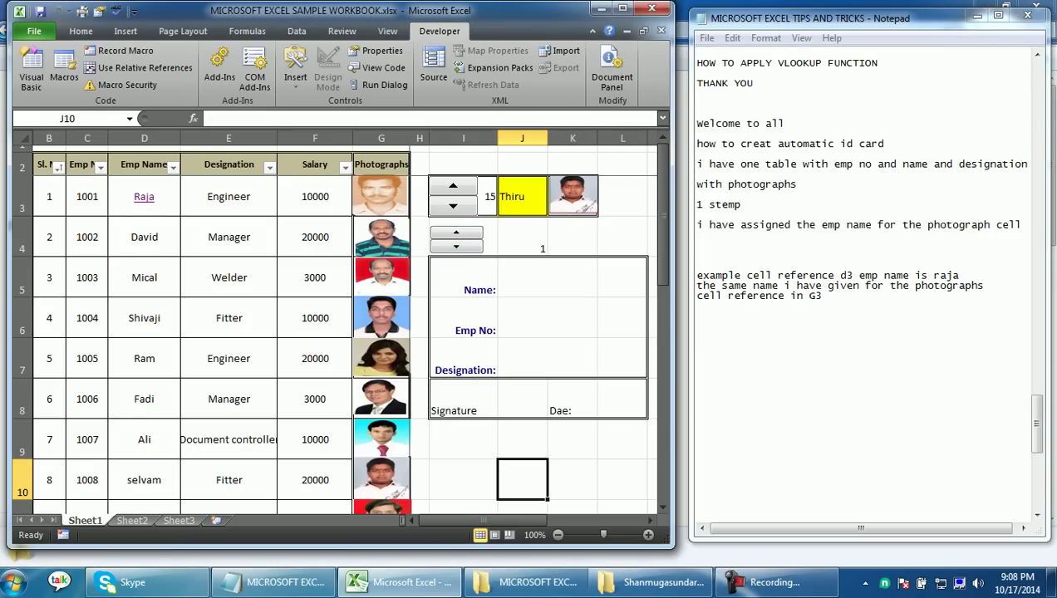
left_click(547, 277)
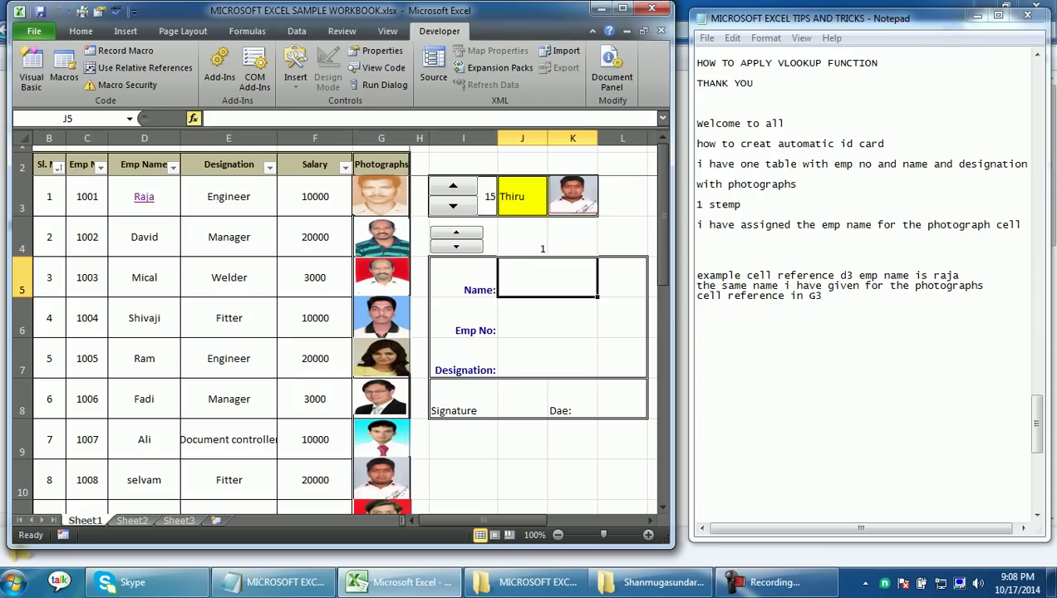
left_click(193, 118)
Step: Note 'now get the name and designation and emp number from the table using vlookup function' in Notepad
key("Escape")
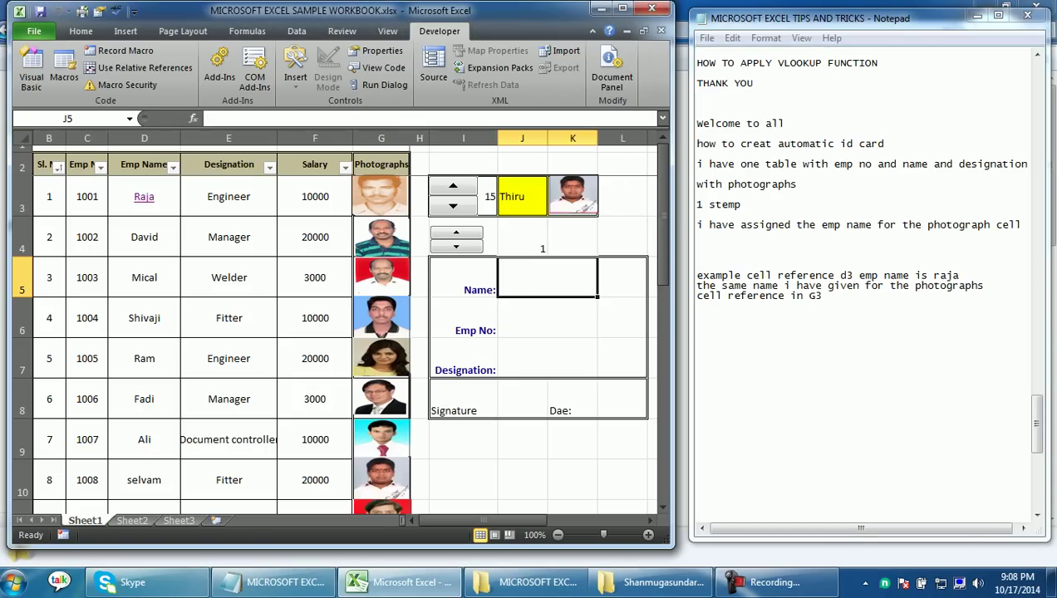
left_click(698, 346)
type("now get the name ")
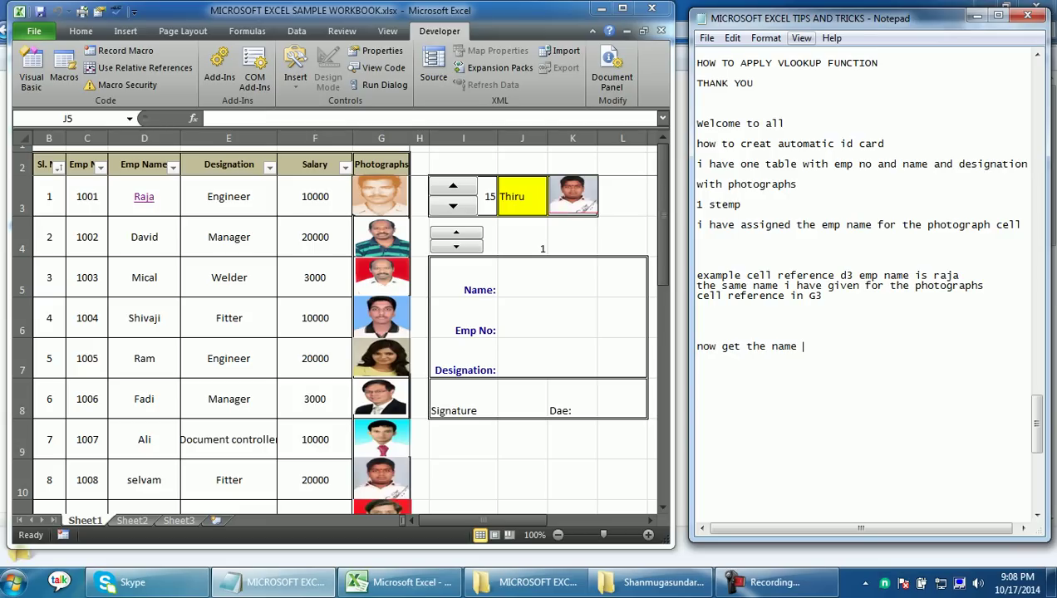
type("and designation and emp ")
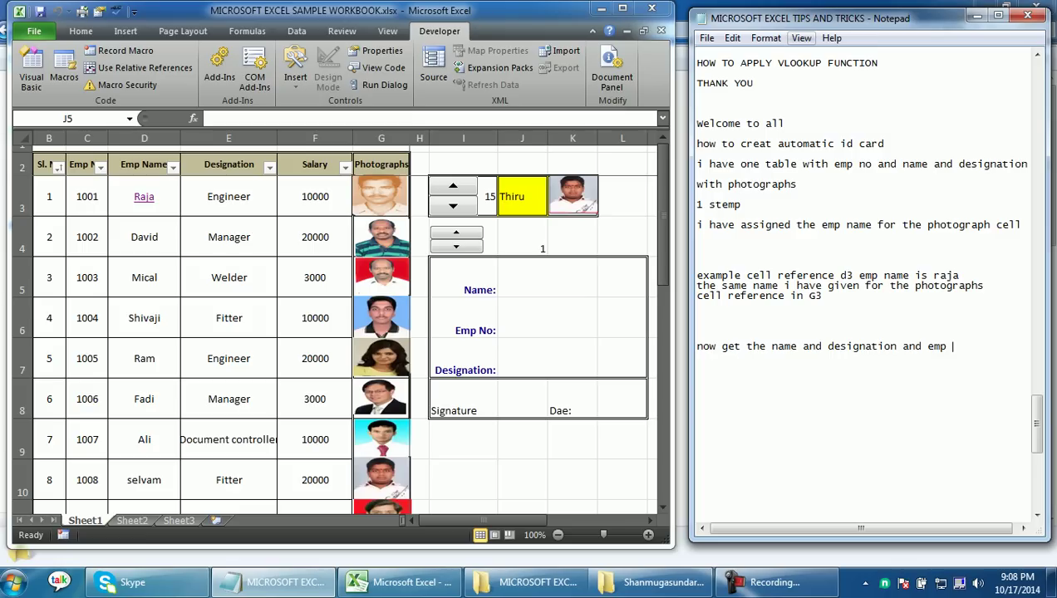
type("number")
key("Return")
type("form")
key("BackSpace")
key("BackSpace")
key("BackSpace")
key("BackSpace")
type("rom the tab")
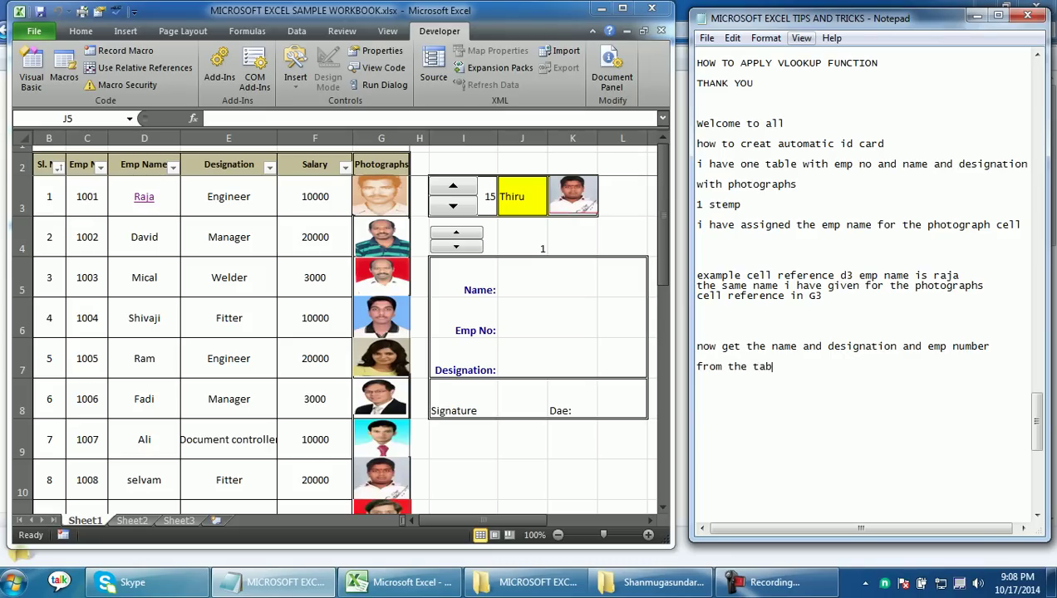
type("le using vlookup function")
key("Return")
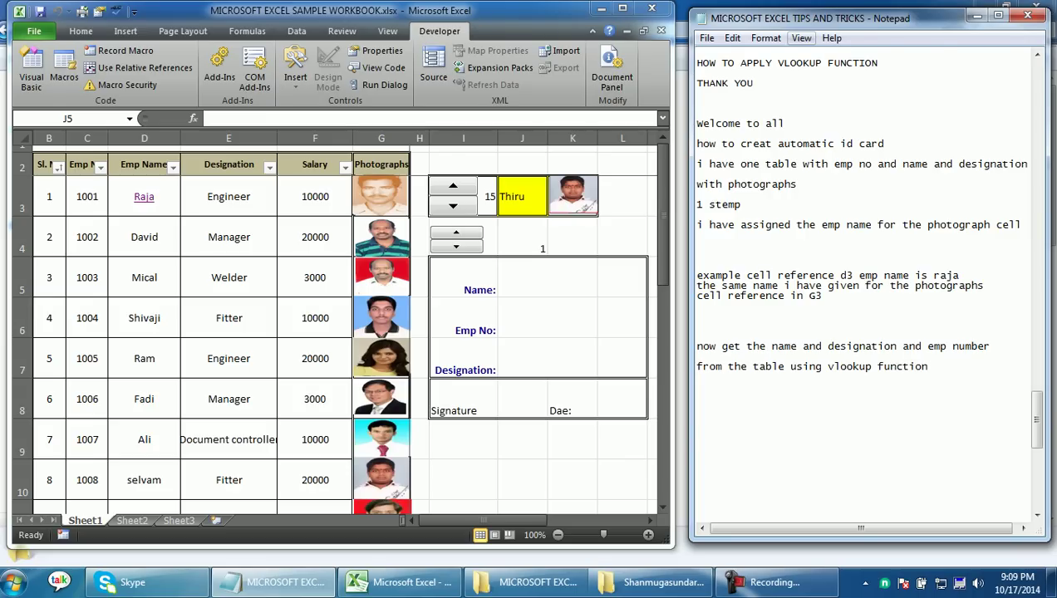
key("alt+Tab")
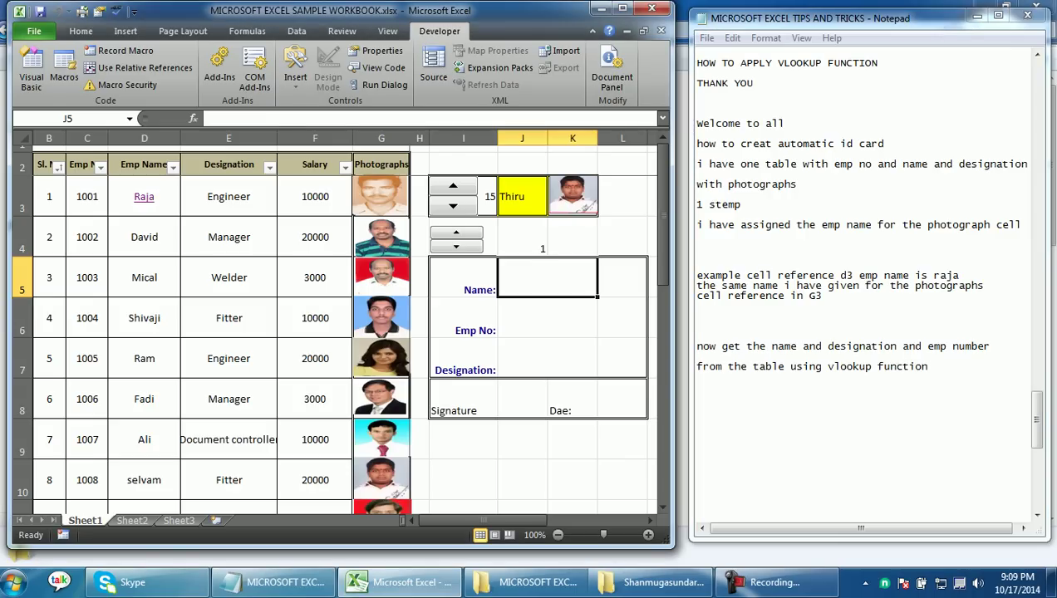
left_click(193, 118)
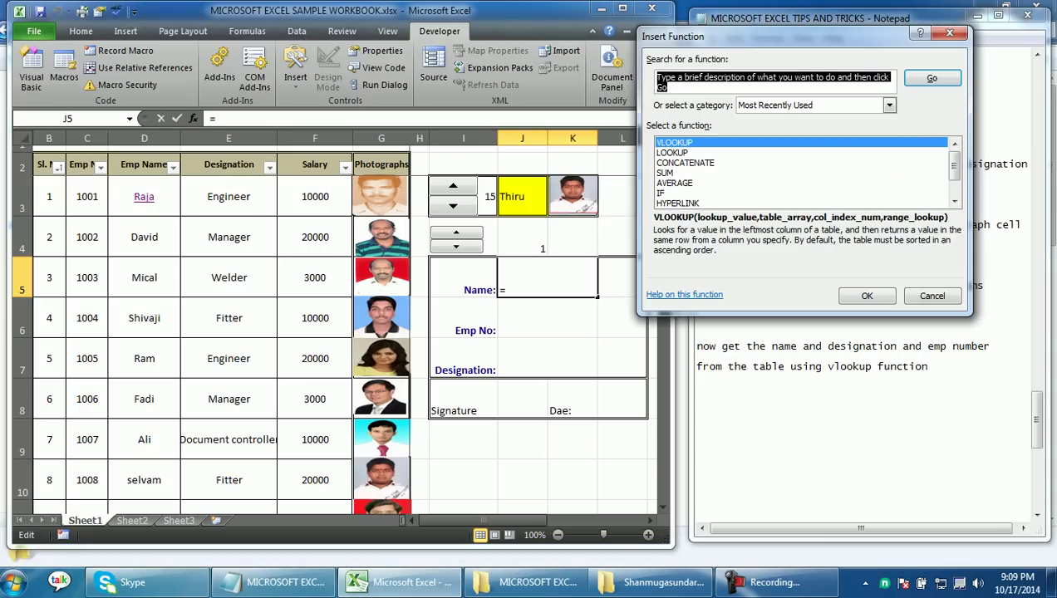
Step: Start a VLOOKUP in J5 with only J4, then cancel it after the too-few-arguments warning
key("Return")
type("J4")
key("Return")
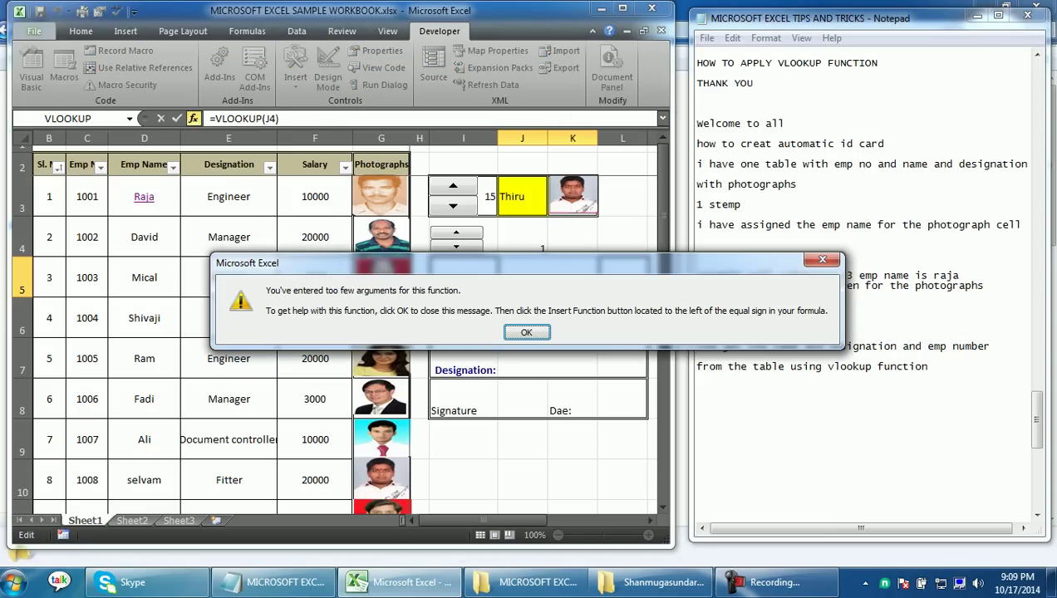
key("Return")
key("Escape")
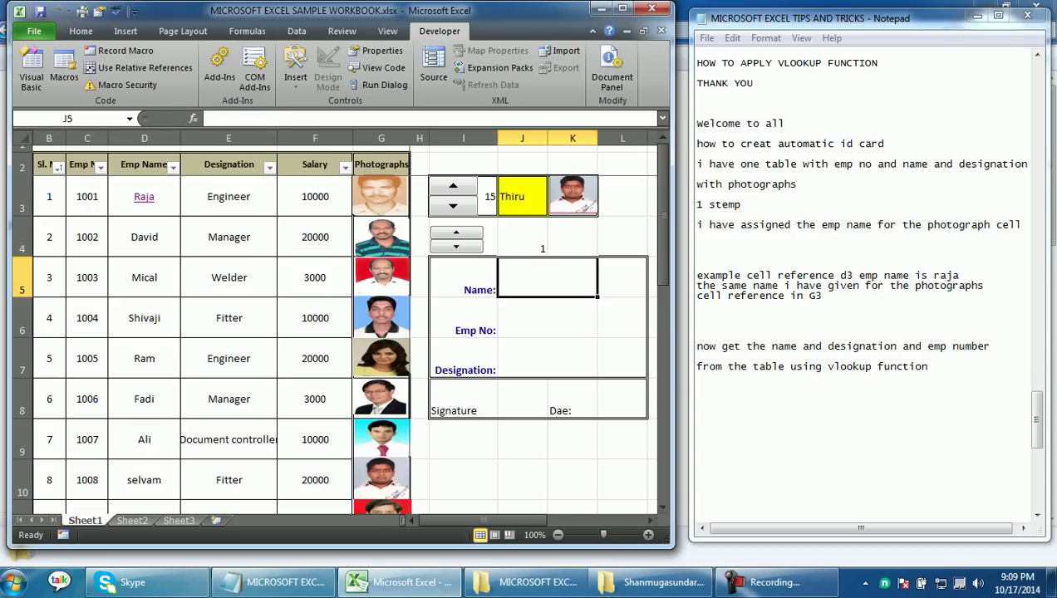
Step: Build =VLOOKUP(J4,B3:E22,3,0) in the Name cell J5
type("=")
key("shift+F3")
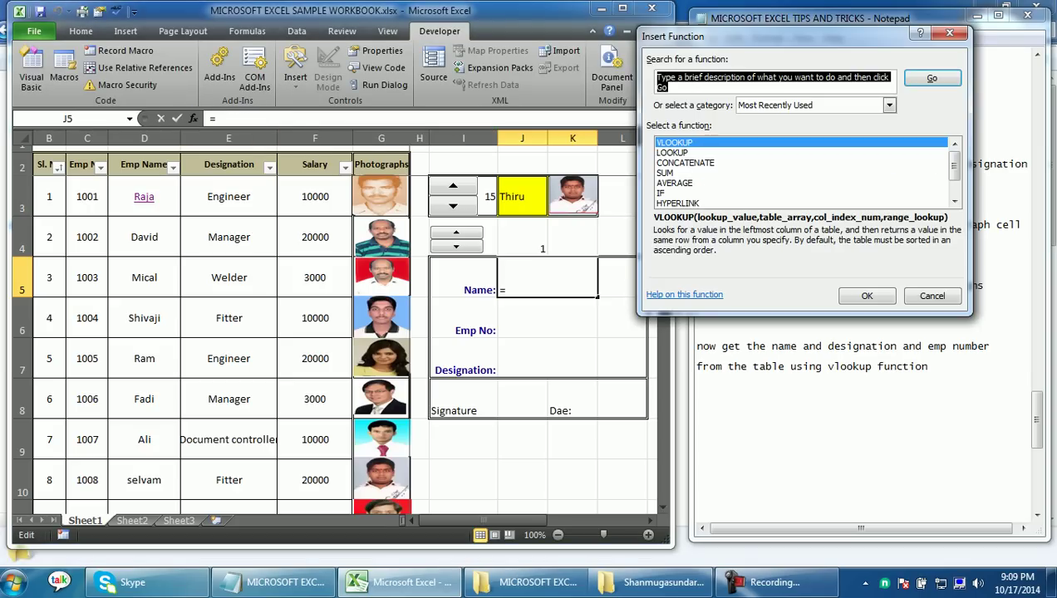
key("Return")
left_click(521, 237)
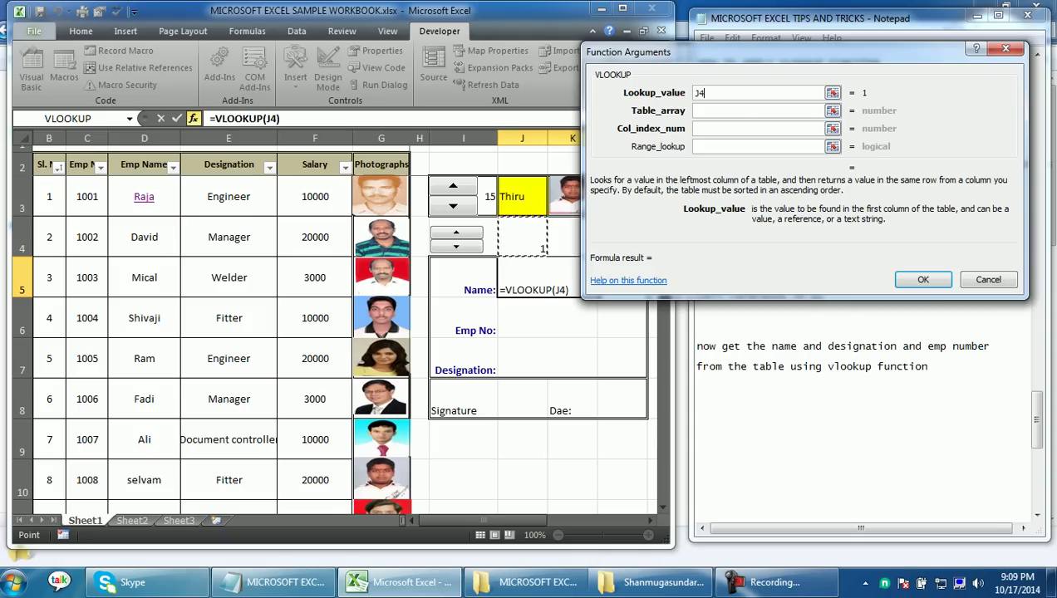
left_click(832, 111)
mouse_move(49, 196)
left_mouse_down()
mouse_move(270, 212)
mouse_move(349, 417)
mouse_move(275, 459)
left_mouse_up()
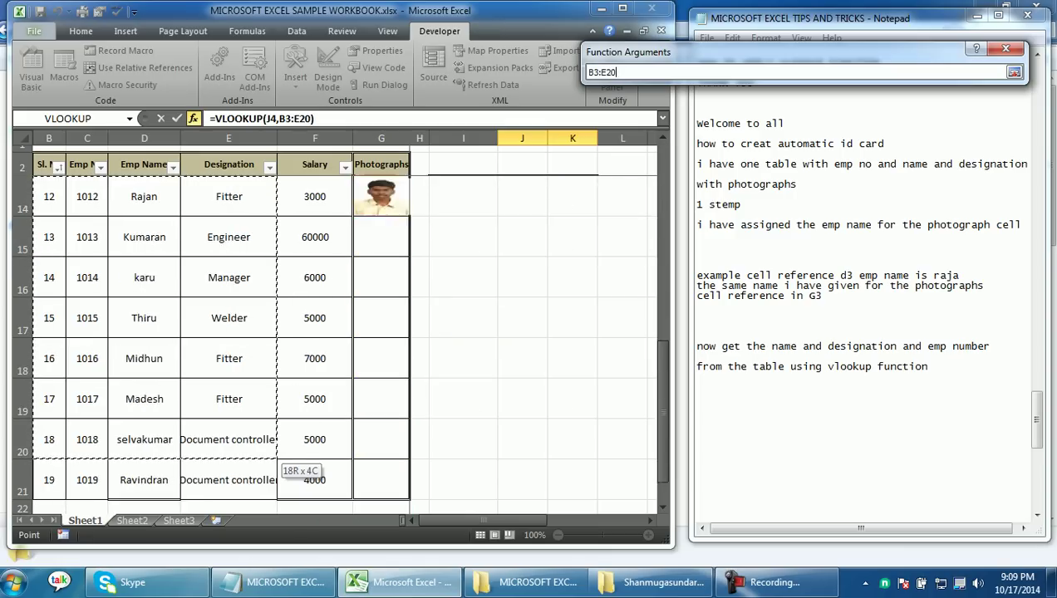
left_click_drag(277, 459, 274, 473)
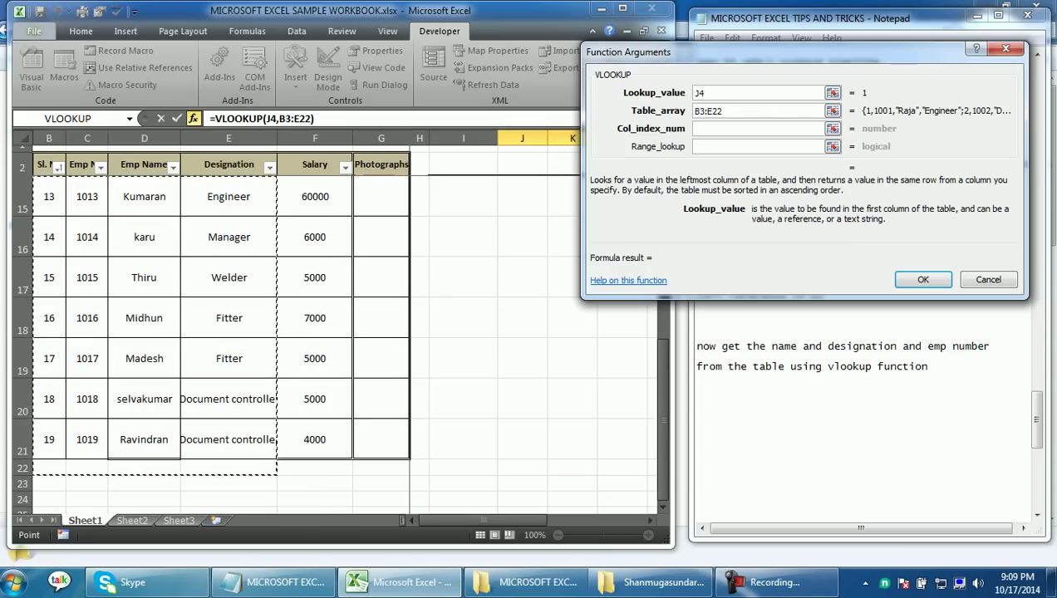
left_click(759, 128)
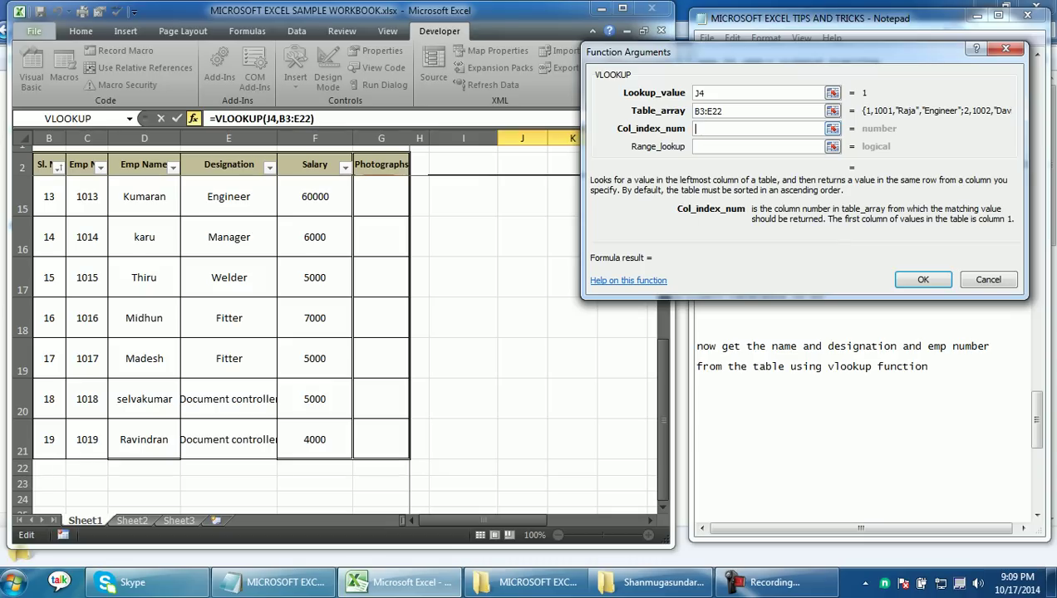
type("3")
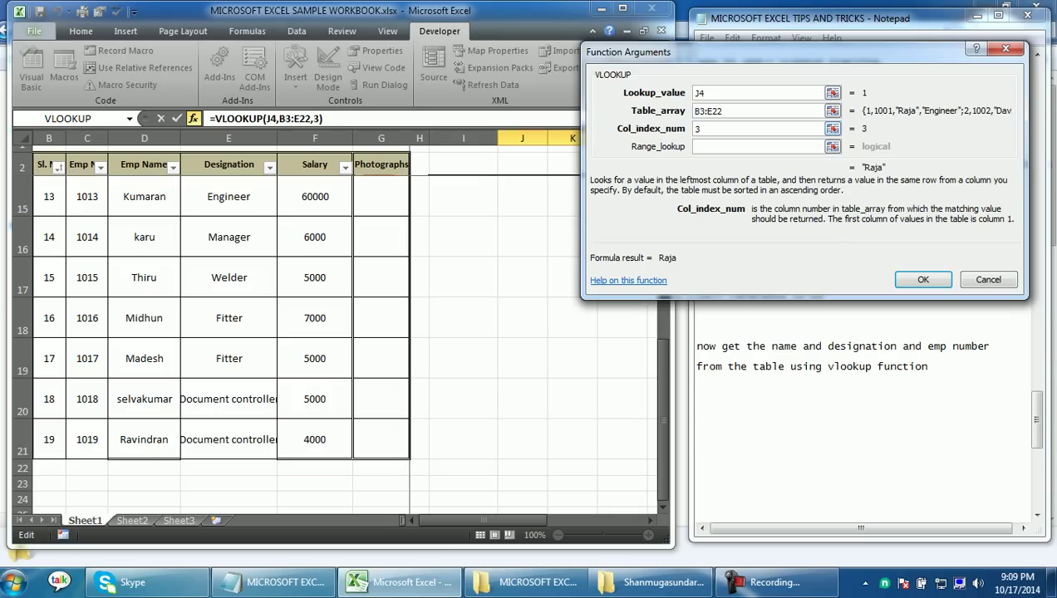
left_click(759, 146)
type("0")
left_click(922, 279)
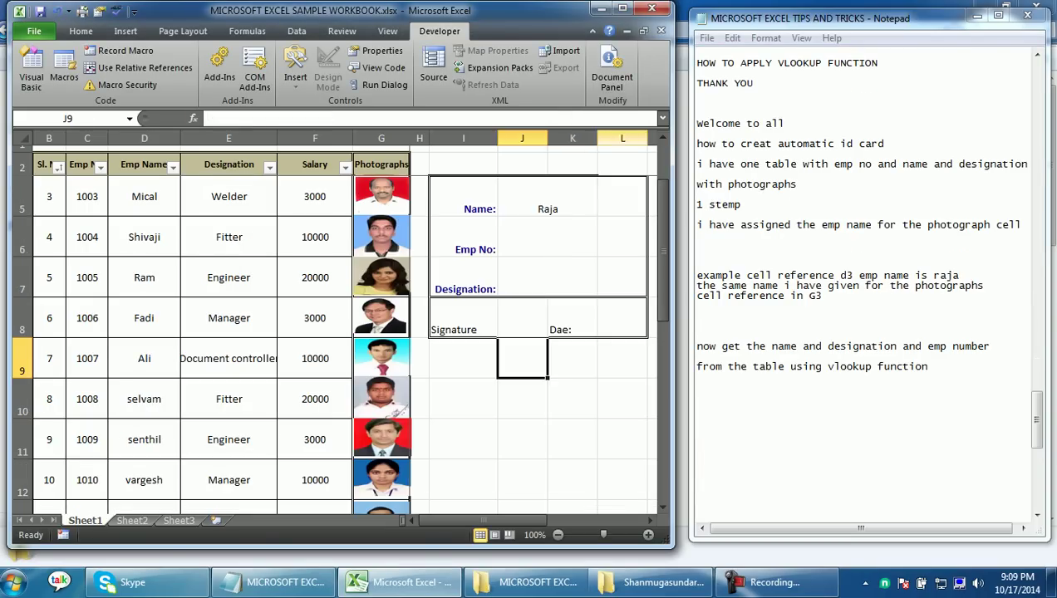
Step: Step the spinner up to 4 so the Name cell shows David, Mical, then Shivaji
scroll(332, 332, "up", 1)
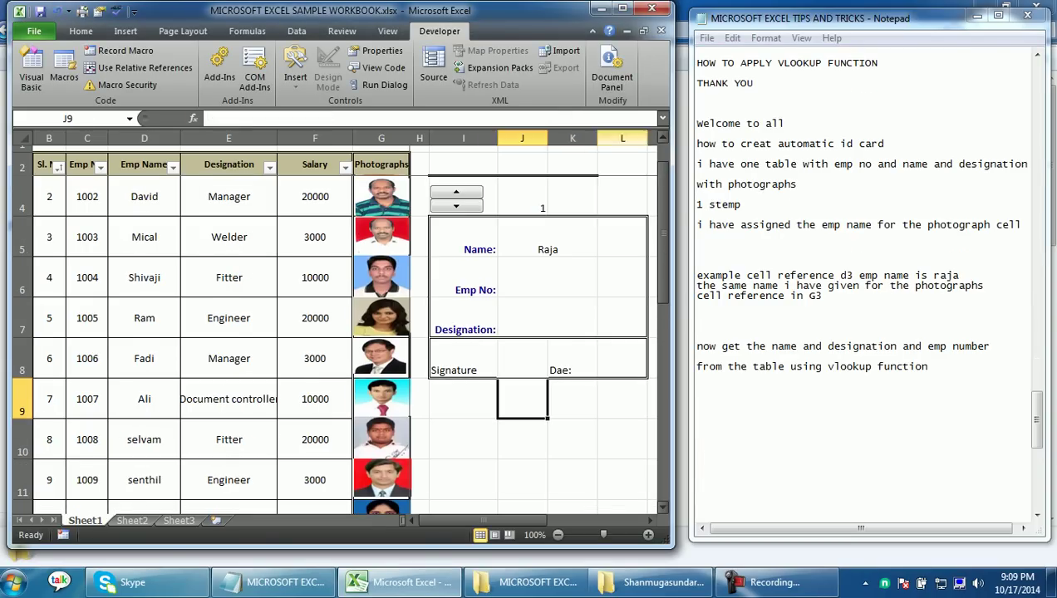
left_click(456, 192)
left_click(456, 192)
left_click(457, 192)
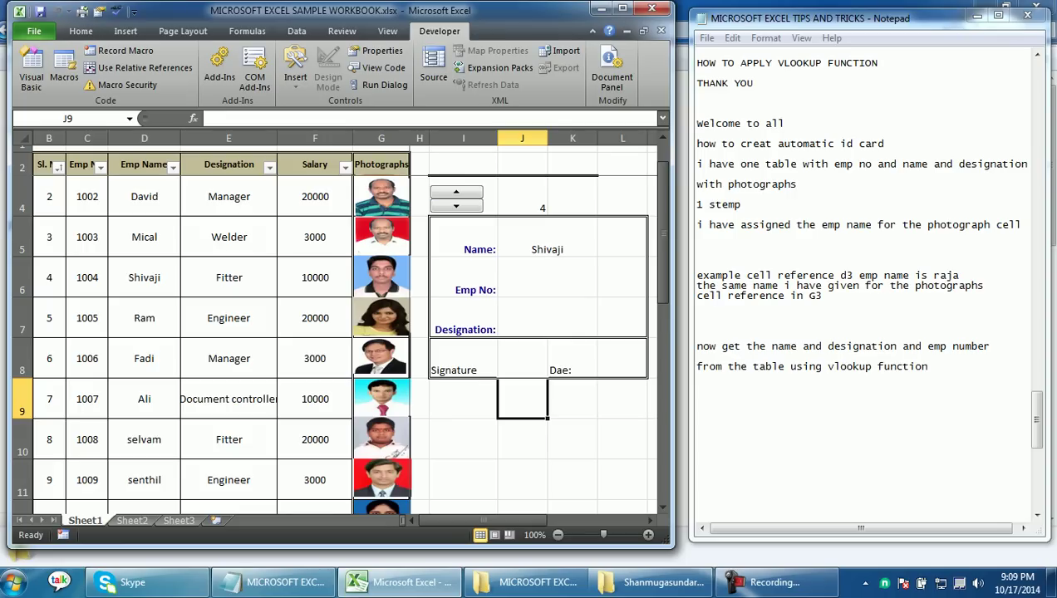
left_click(547, 276)
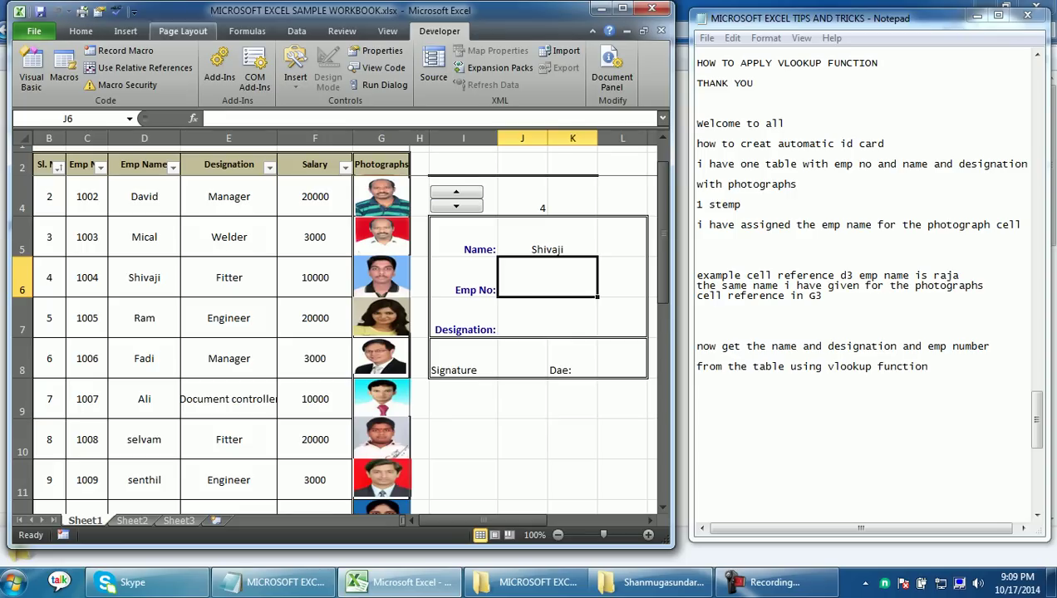
Step: Start a VLOOKUP in Emp No cell J6, then clear the mistaken lookup value B4:F19+J4
left_click(193, 118)
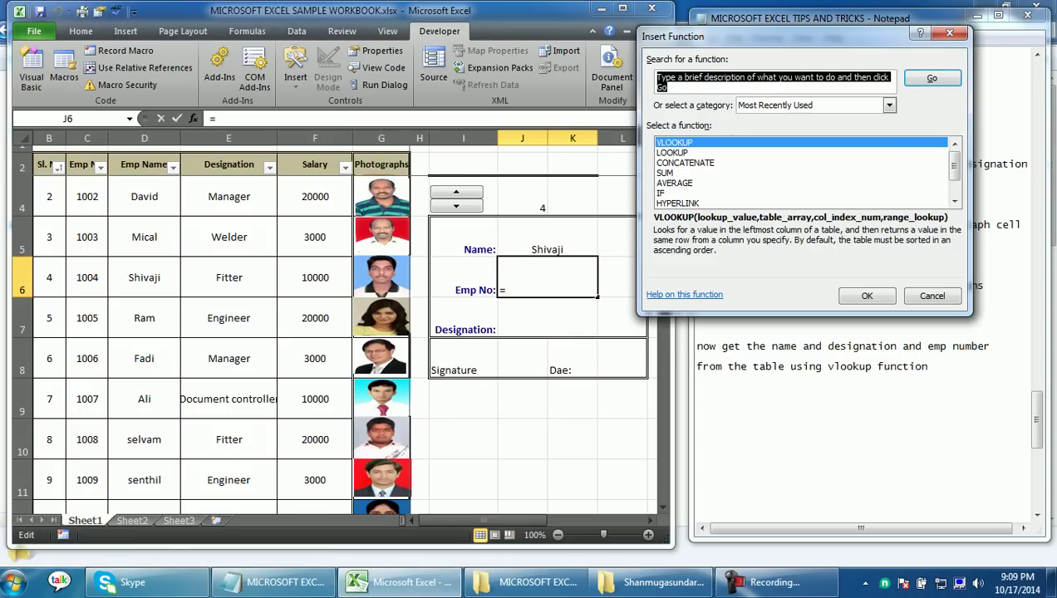
left_click(867, 296)
left_click(832, 92)
mouse_move(49, 196)
left_mouse_down()
mouse_move(340, 448)
mouse_move(282, 582)
left_mouse_up()
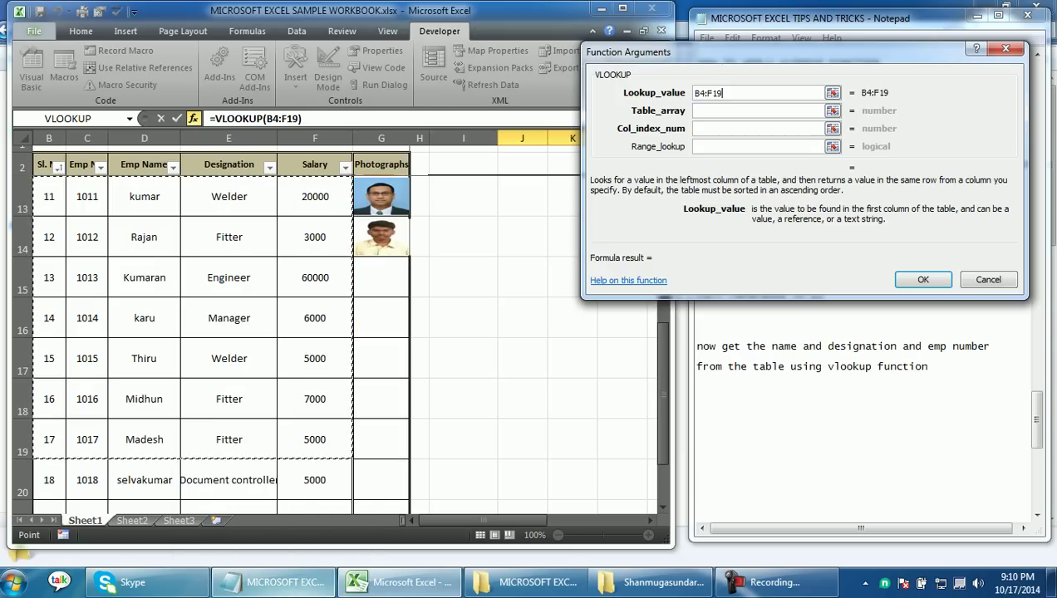
left_click(831, 92)
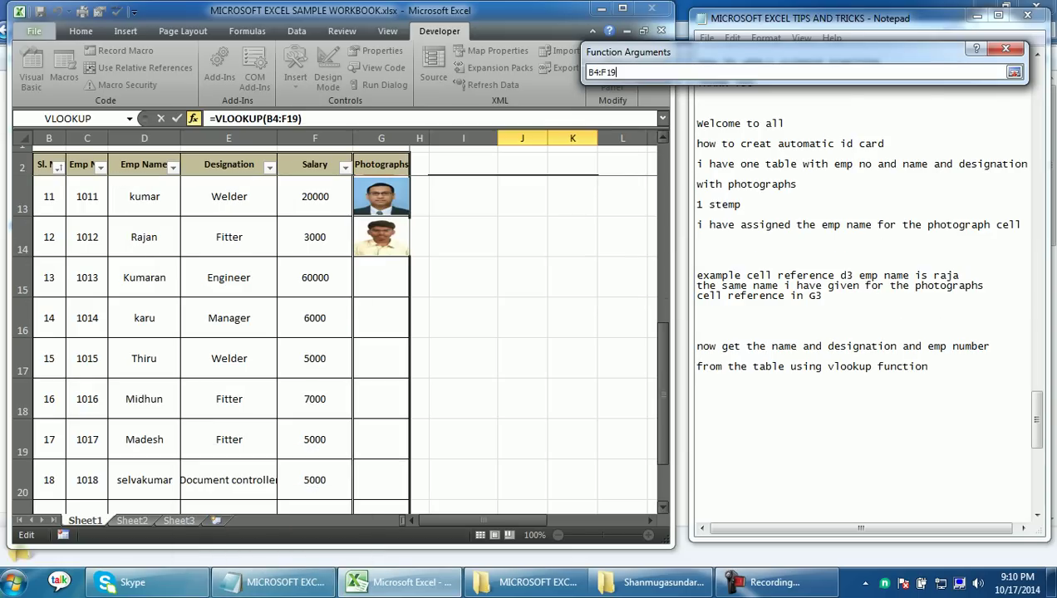
left_click_drag(662, 386, 662, 250)
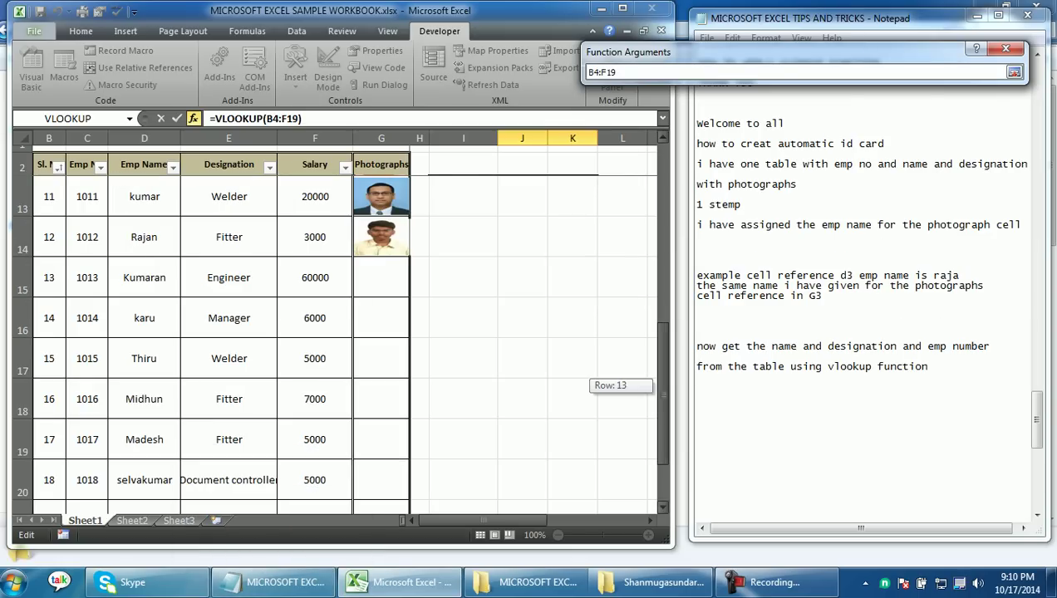
type("+")
left_click(522, 237)
key("Return")
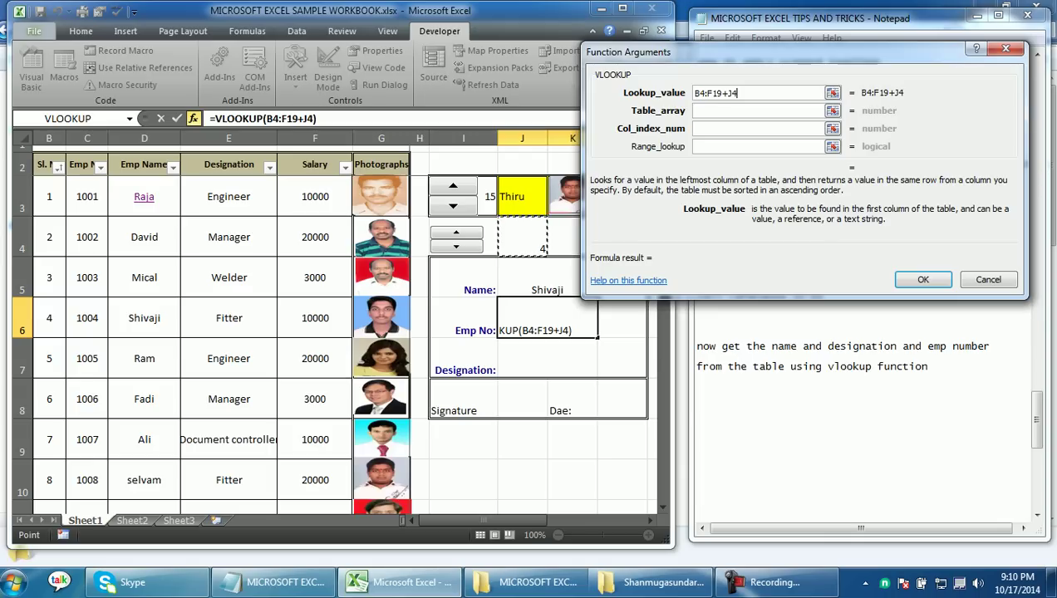
key("F2")
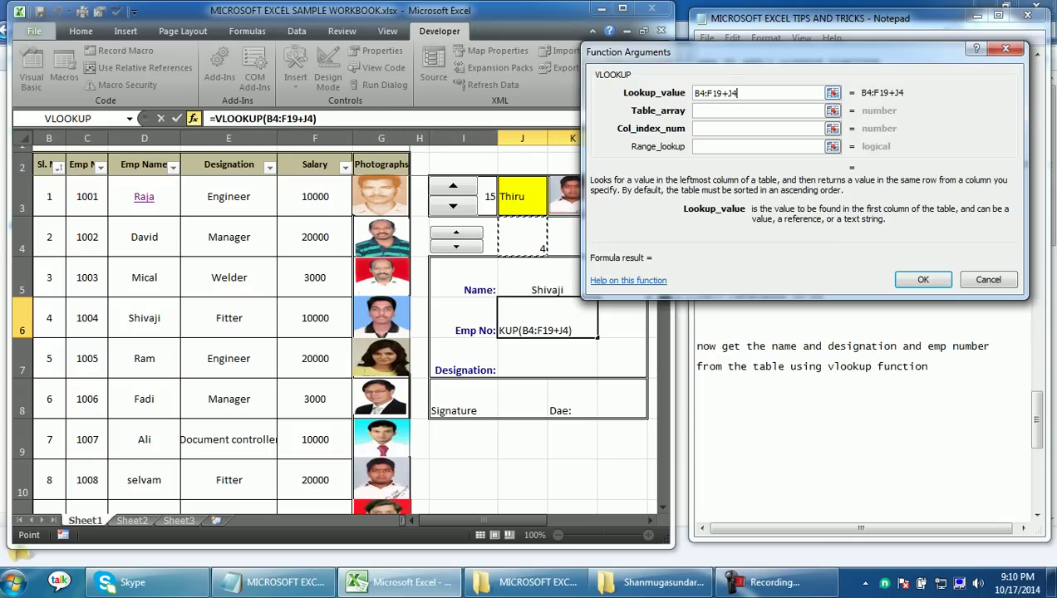
key("ctrl+a")
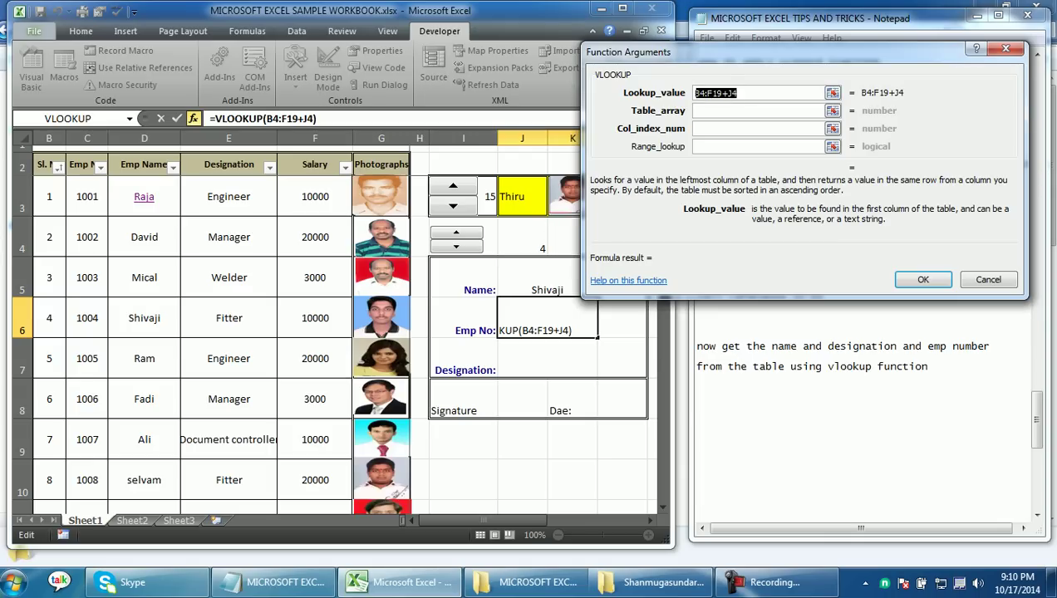
key("BackSpace")
Step: Enter VLOOKUP arguments J4, table C3:F15, column 2 and exact match 0
left_click(522, 237)
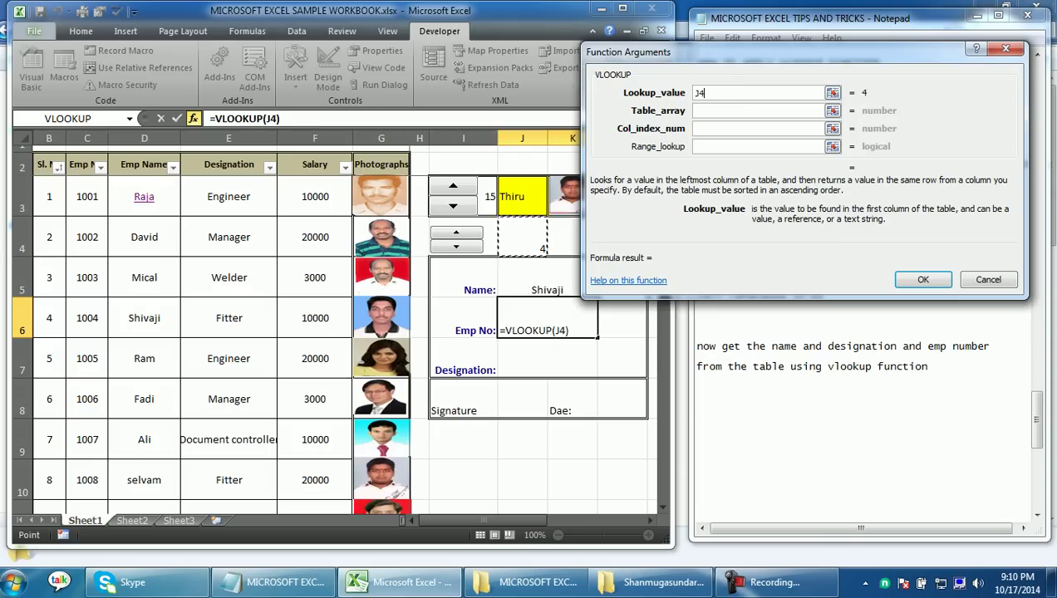
left_click(832, 110)
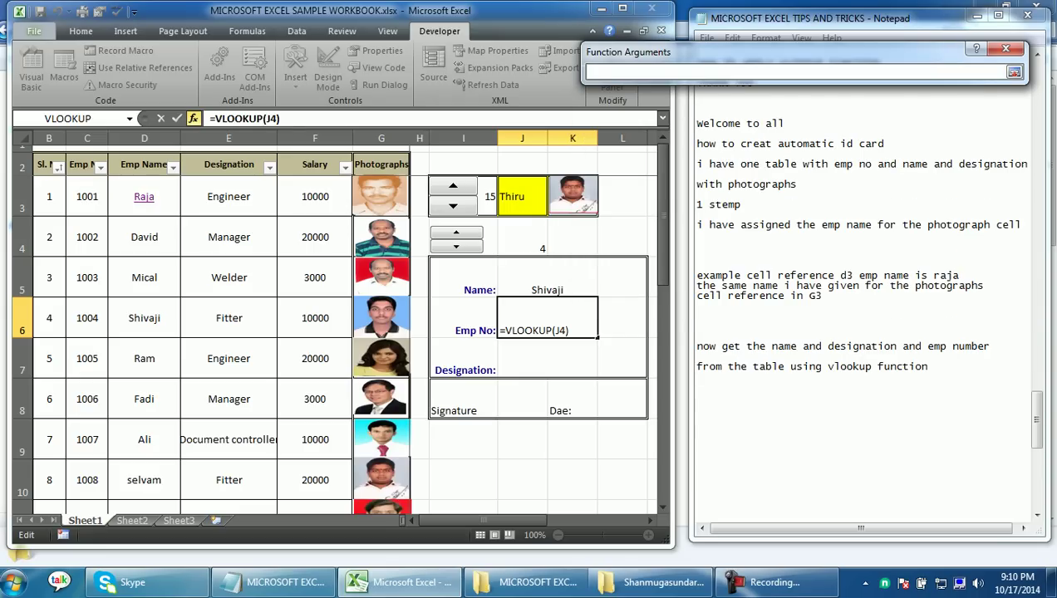
left_click_drag(87, 196, 315, 439)
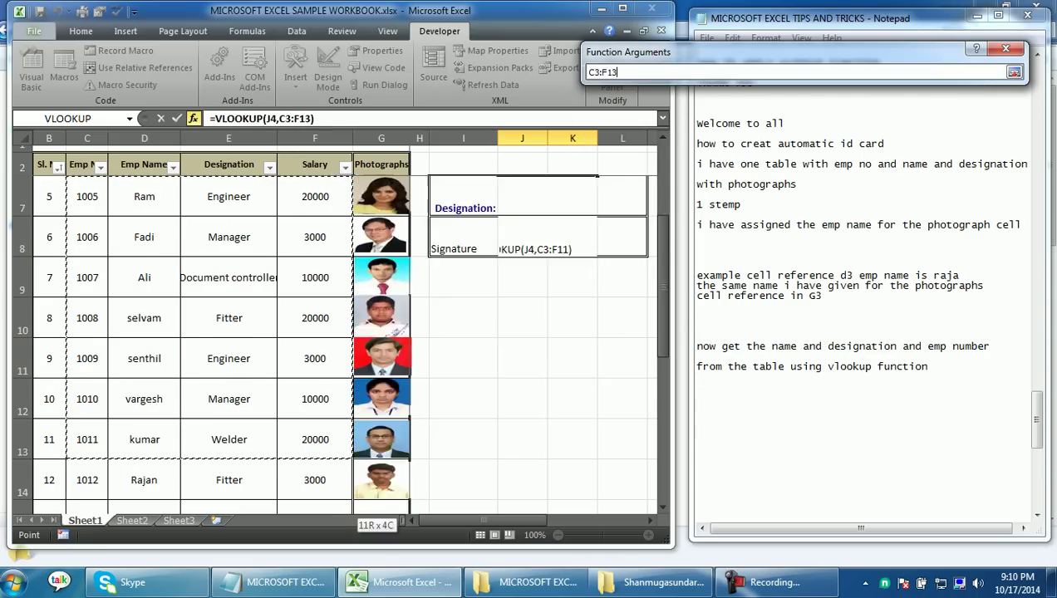
key("Return")
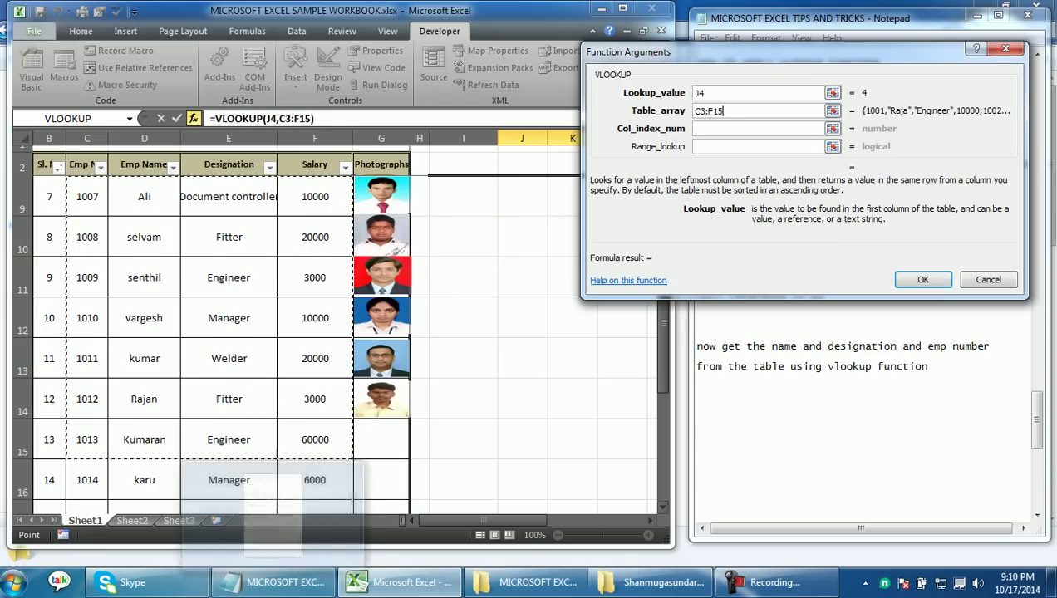
key("Tab")
type("2")
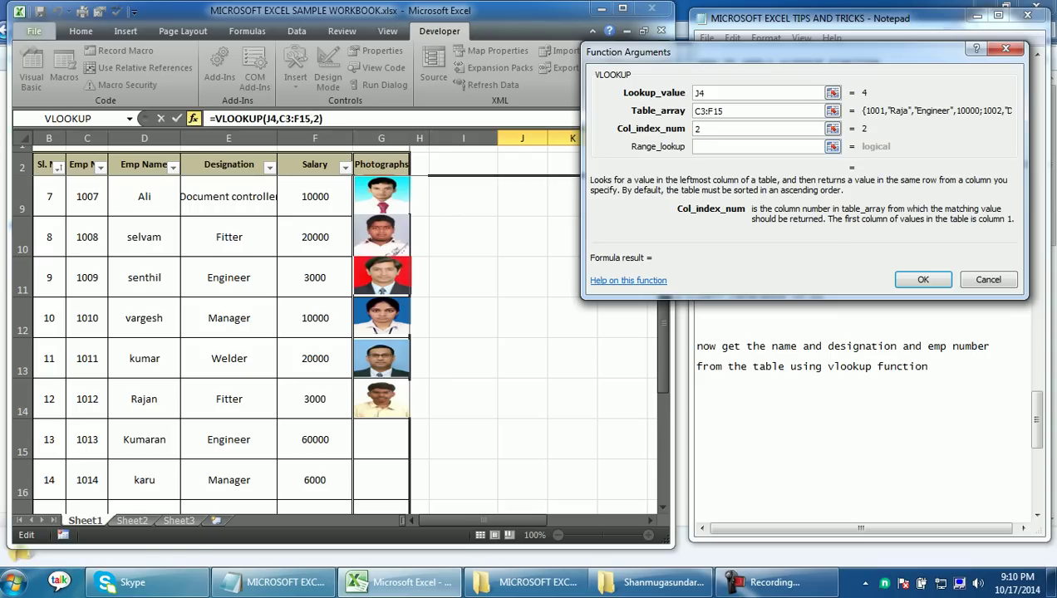
key("Tab")
type("0")
Step: Make the table start absolute as $C$3, confirm, and test spinner values 3 and 4, showing #N/A
left_click(758, 111)
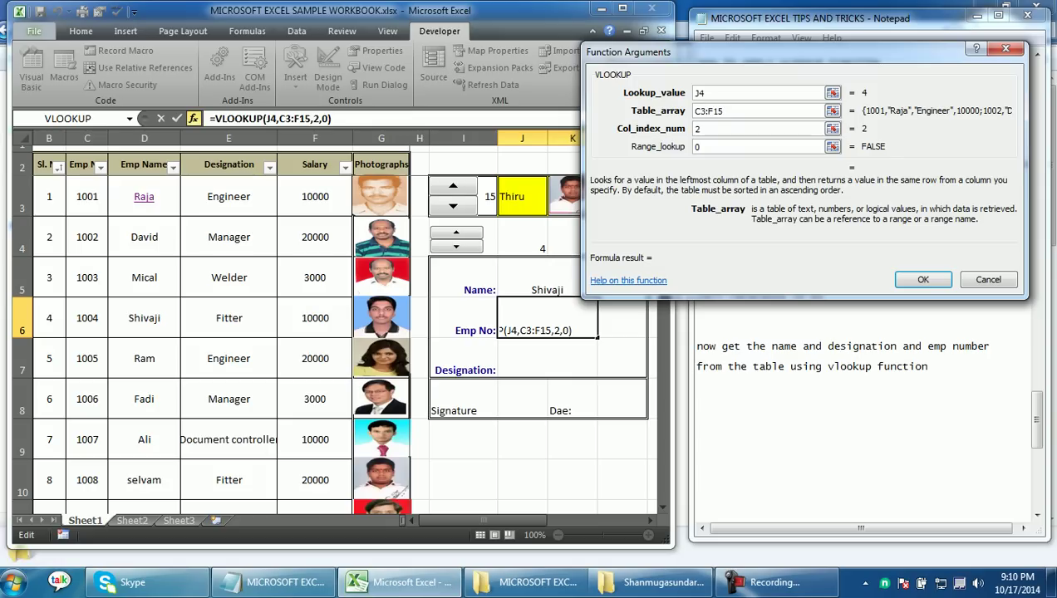
key("F4")
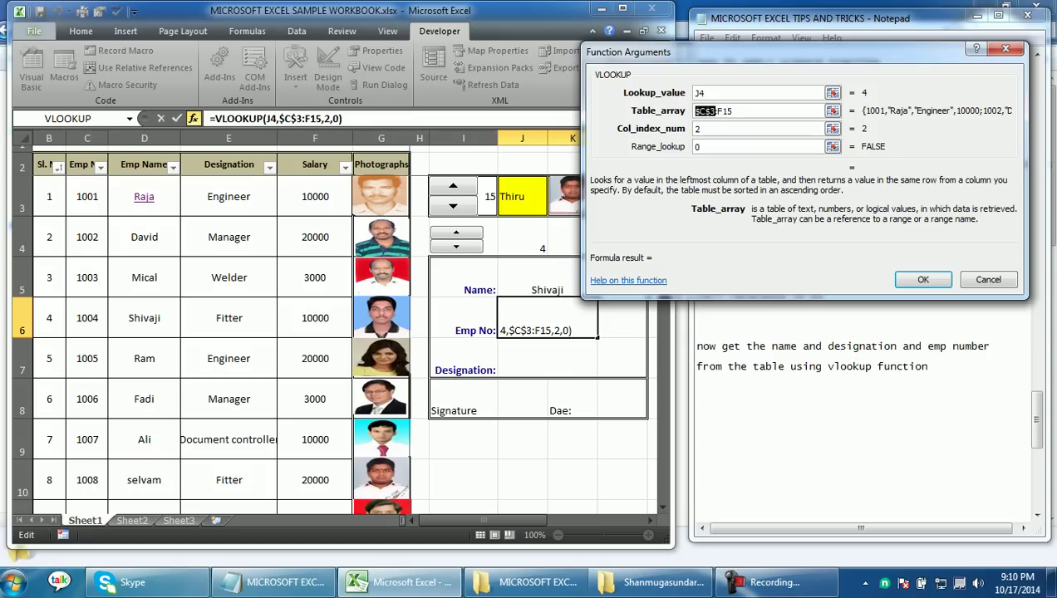
left_click(923, 280)
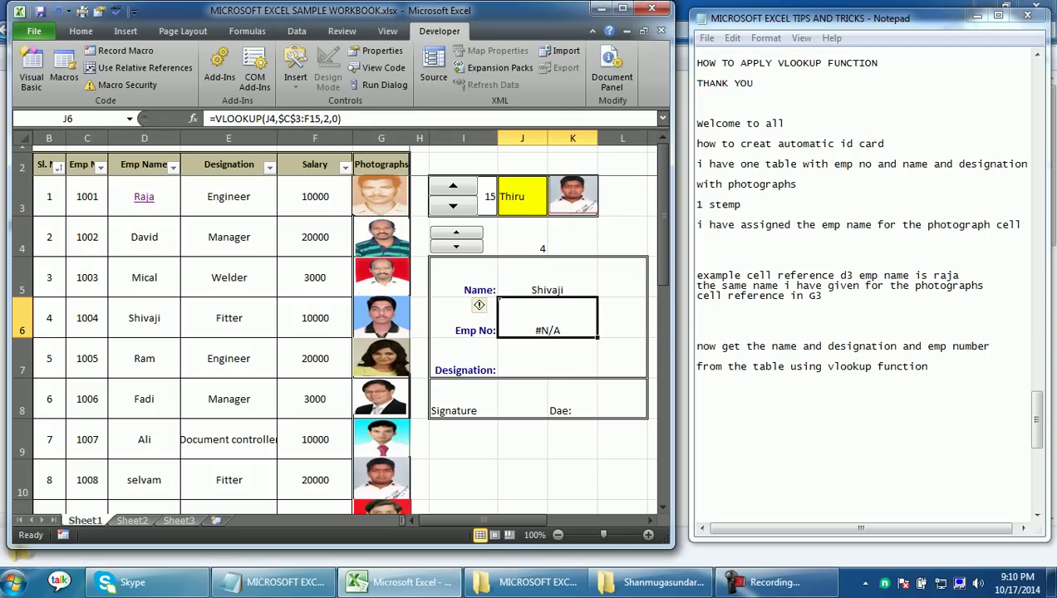
left_click(457, 246)
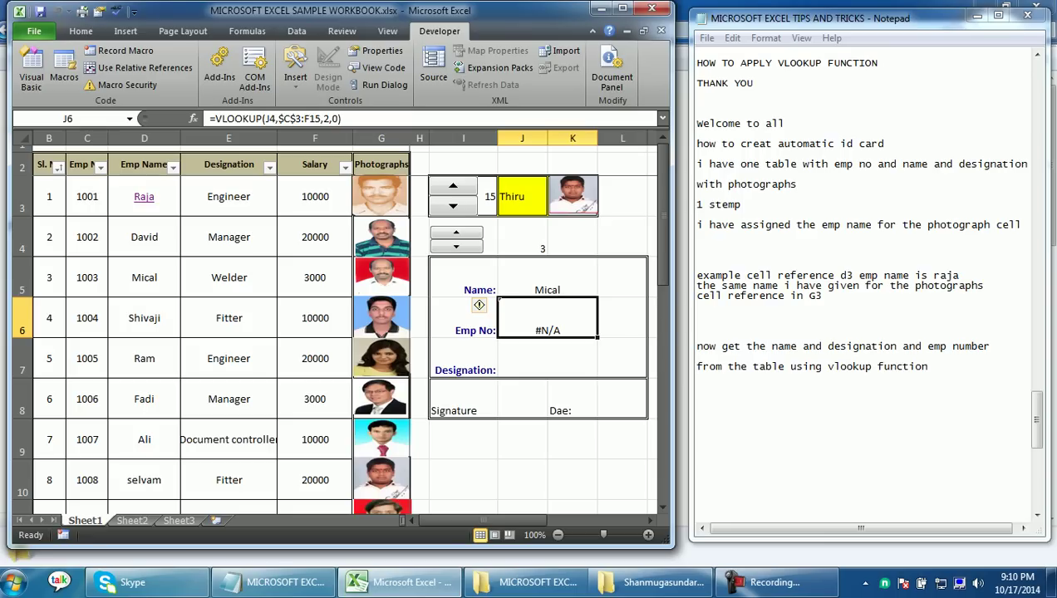
left_click(456, 232)
Step: Change the Emp No formula's lookup value to B4, then delete the still-failing formula from J6
key("F2")
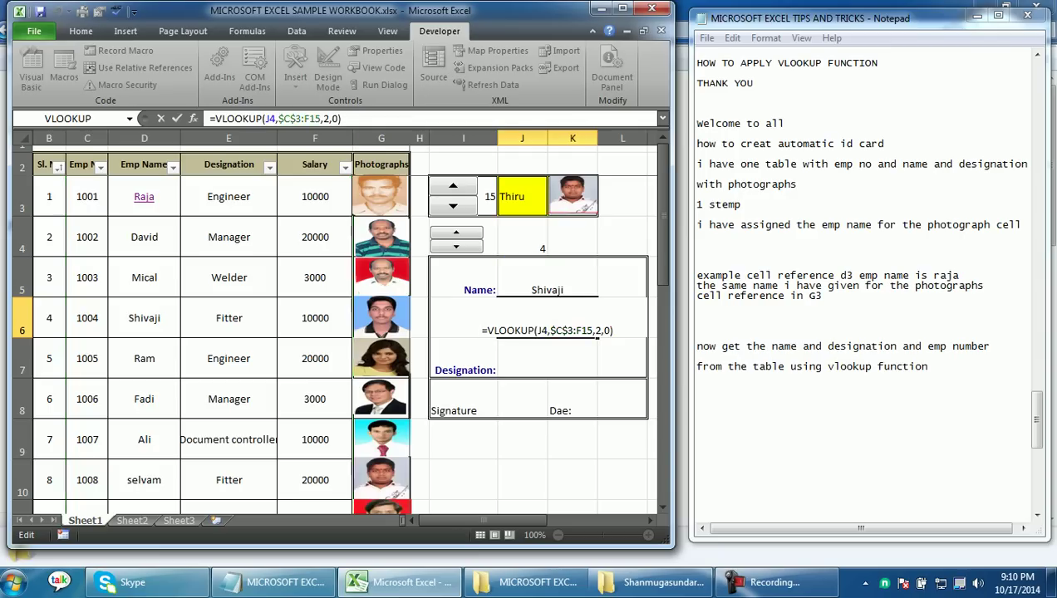
left_click(270, 119)
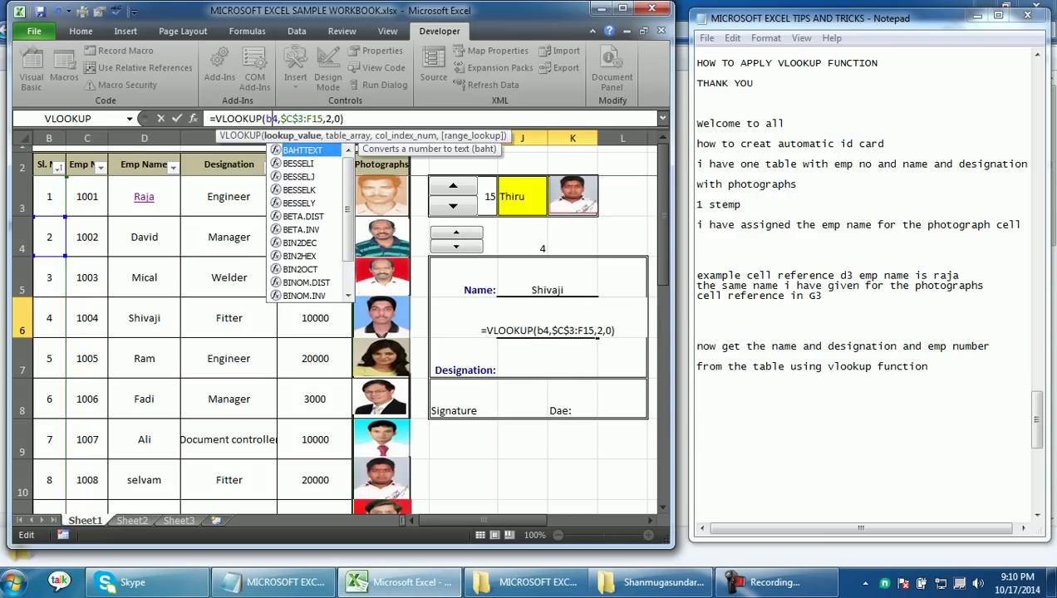
key("Return")
key("Up")
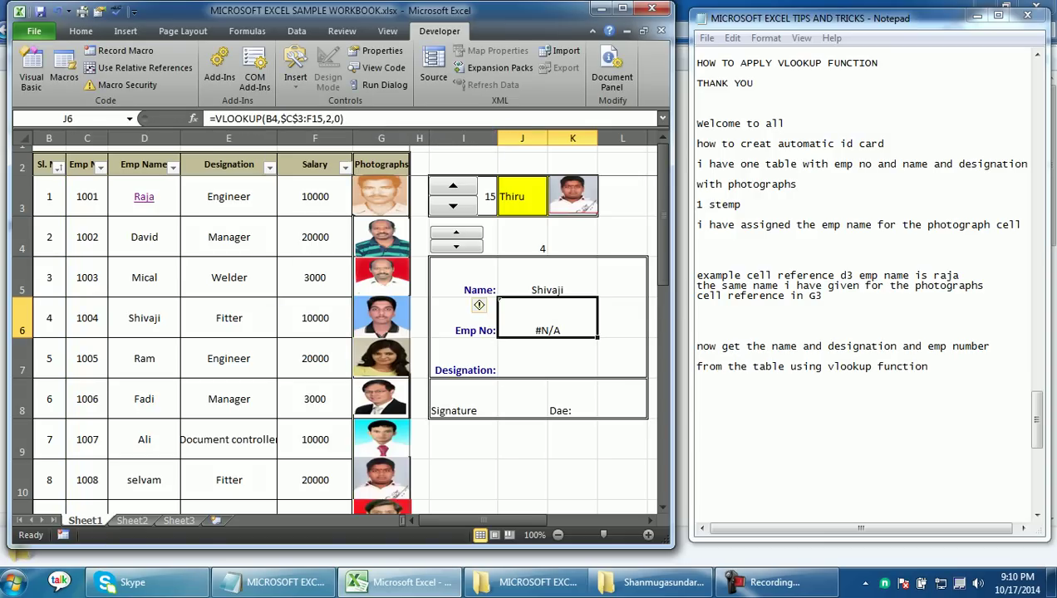
key("Delete")
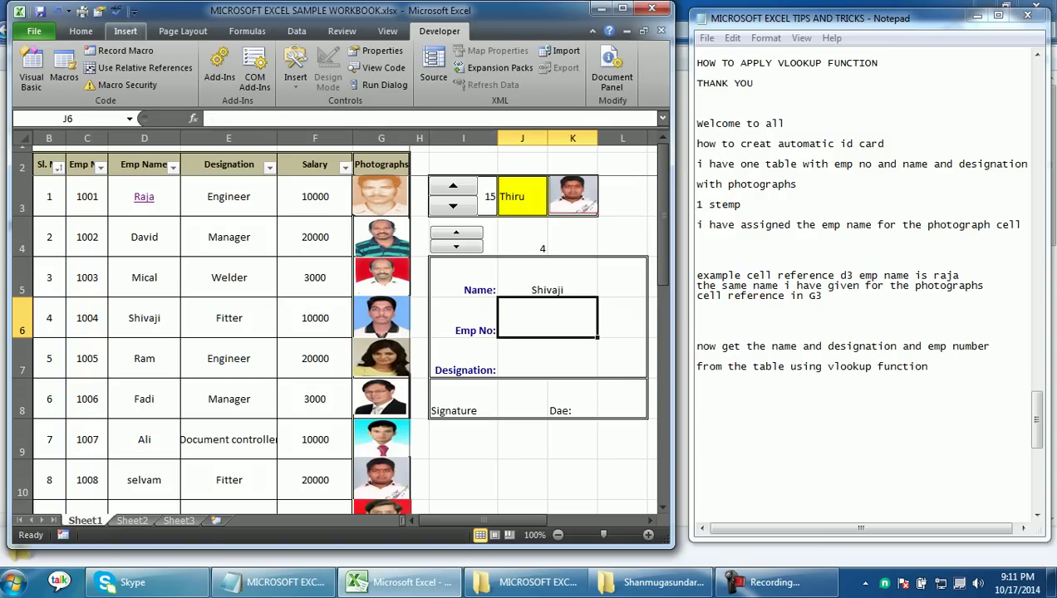
Step: Enter =VLOOKUP(J4,B3:F15,2,0) in the Emp No cell J6, which shows 1004
left_click(193, 118)
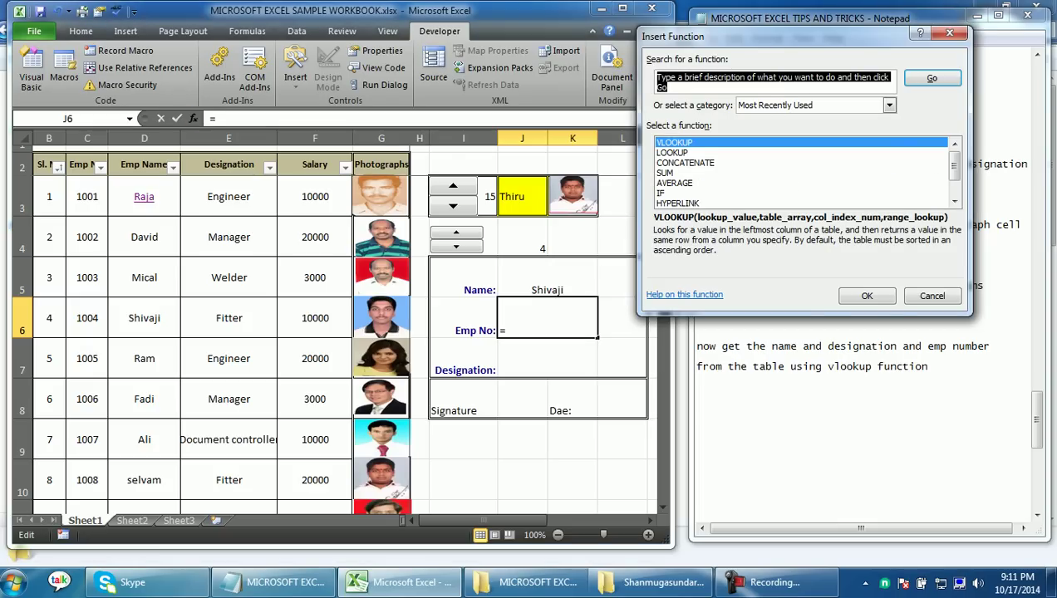
key("Return")
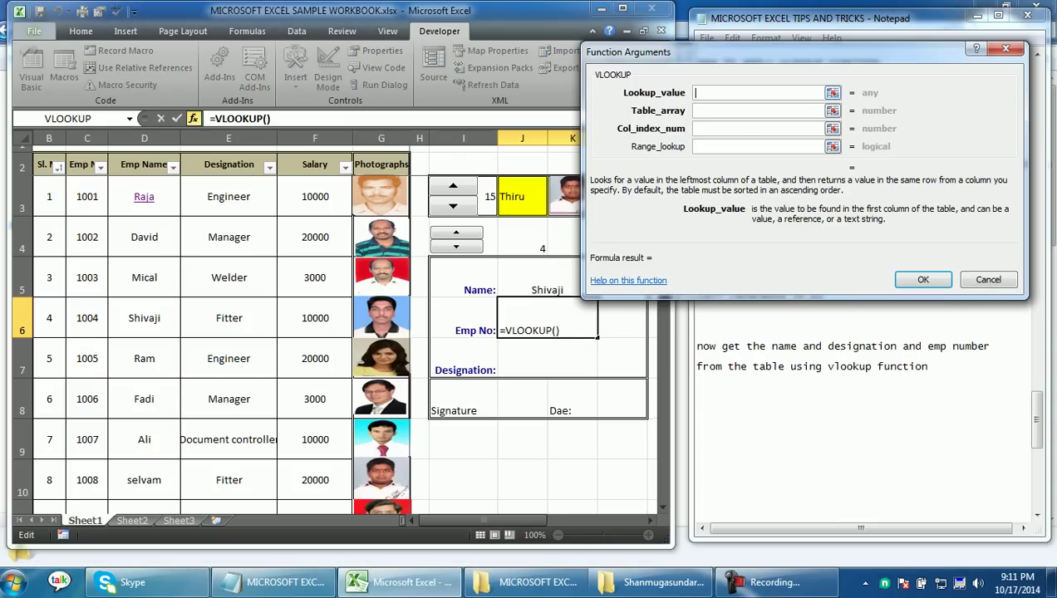
left_click(832, 93)
left_click(522, 237)
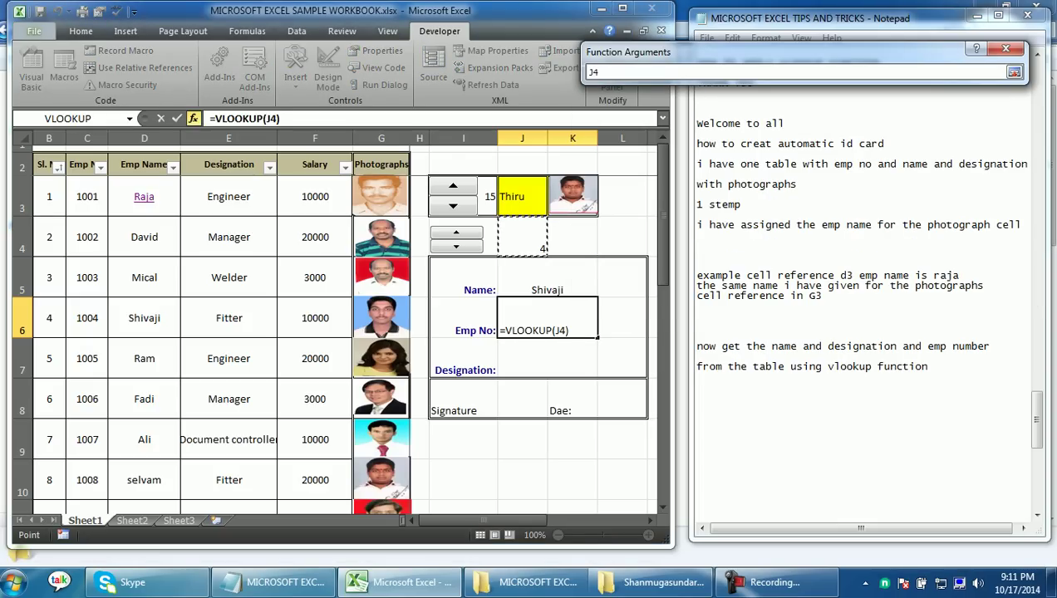
key("Return")
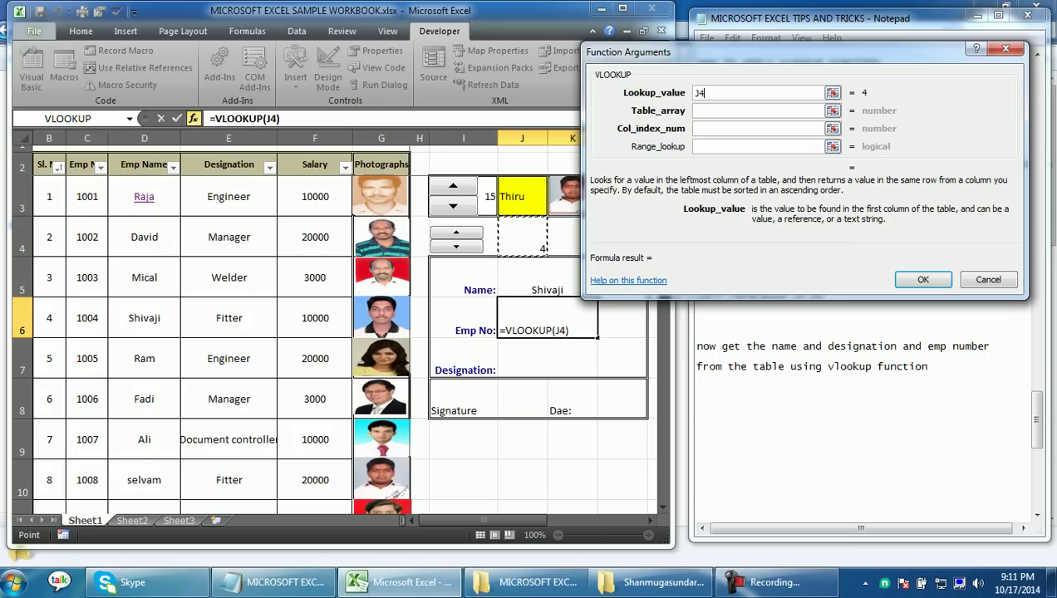
left_click(832, 110)
mouse_move(48, 196)
left_mouse_down()
mouse_move(276, 255)
mouse_move(315, 449)
left_mouse_up()
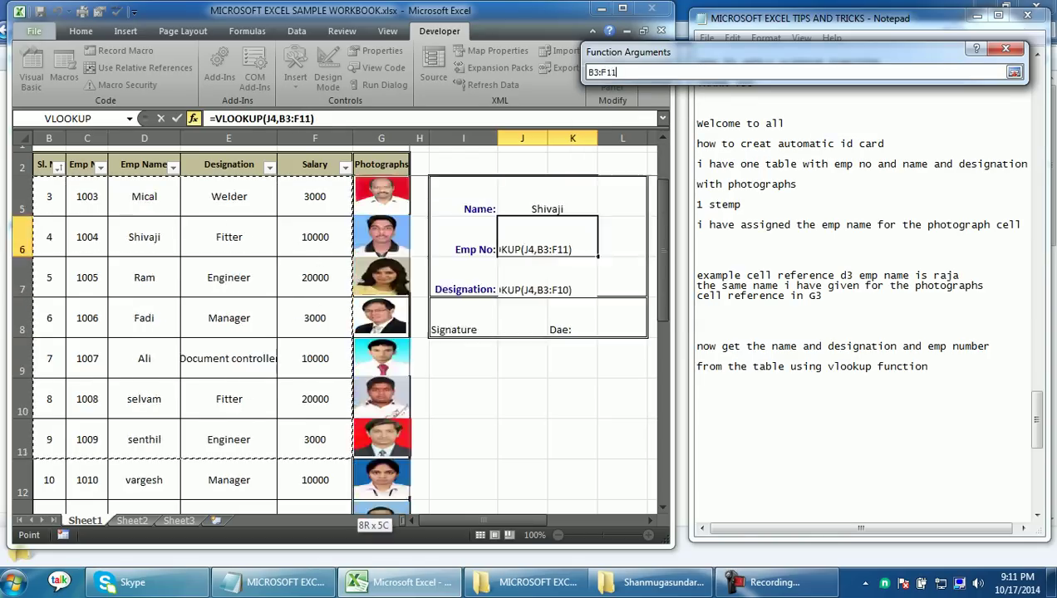
key("Return")
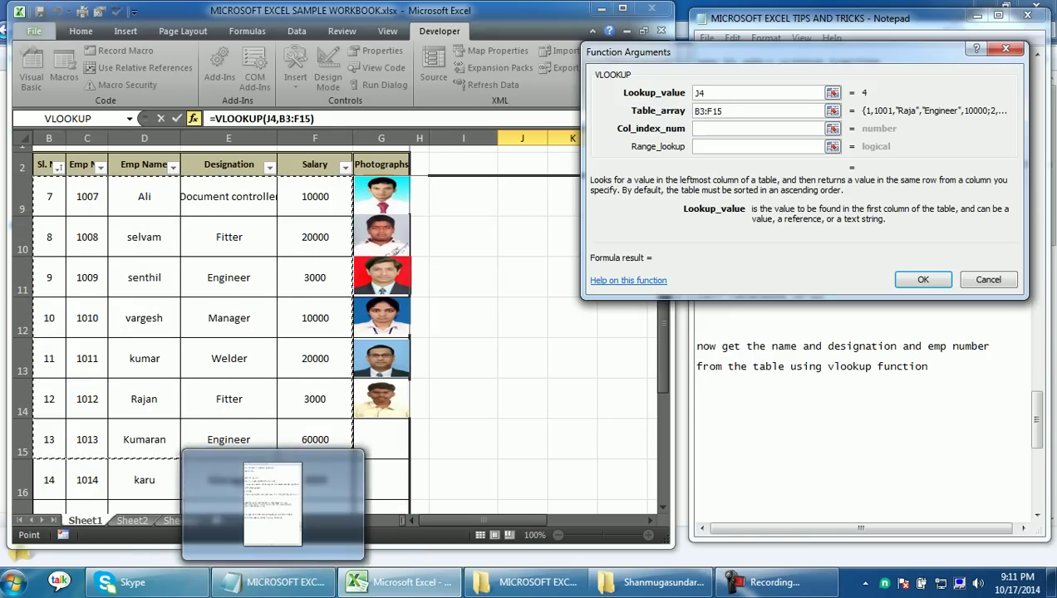
left_click(758, 128)
type("2")
left_click(758, 146)
type("0")
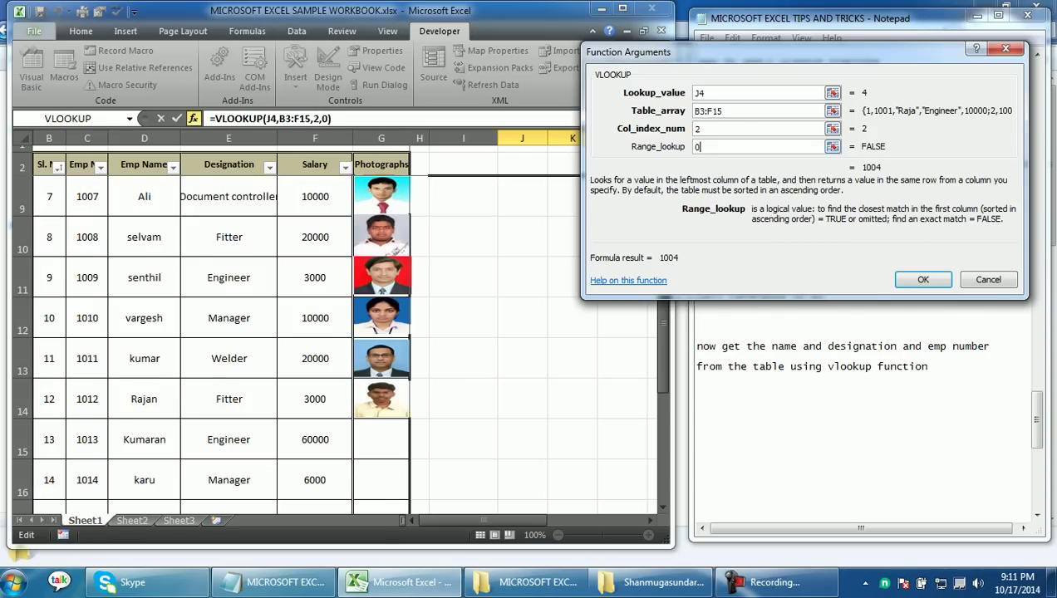
key("Return")
left_click(522, 358)
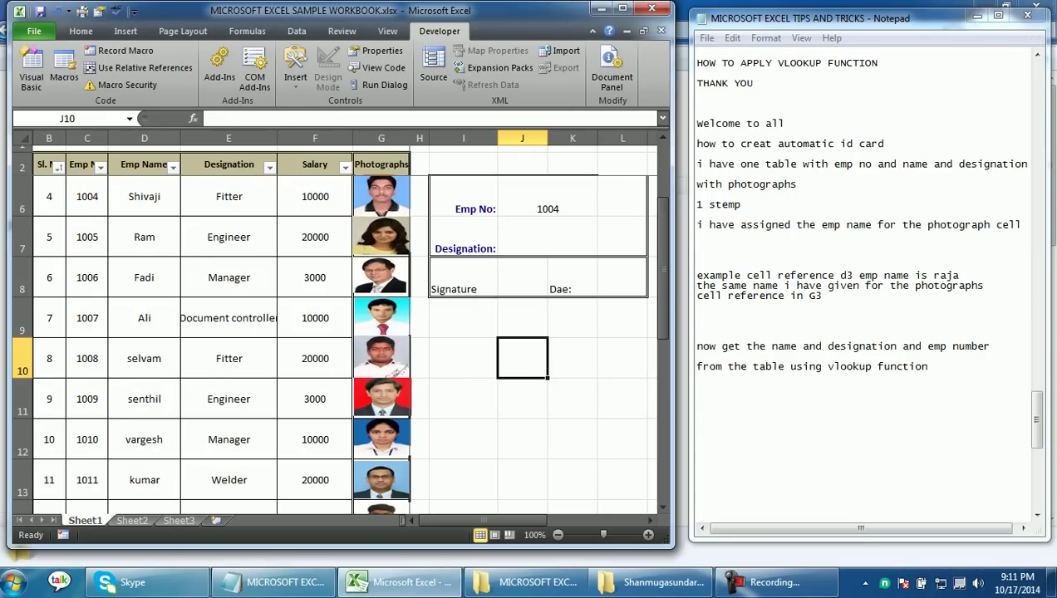
Step: Step the spinner to 8 (selvam, 1008) and left-align the Name and Emp No values
scroll(333, 332, "up", 1)
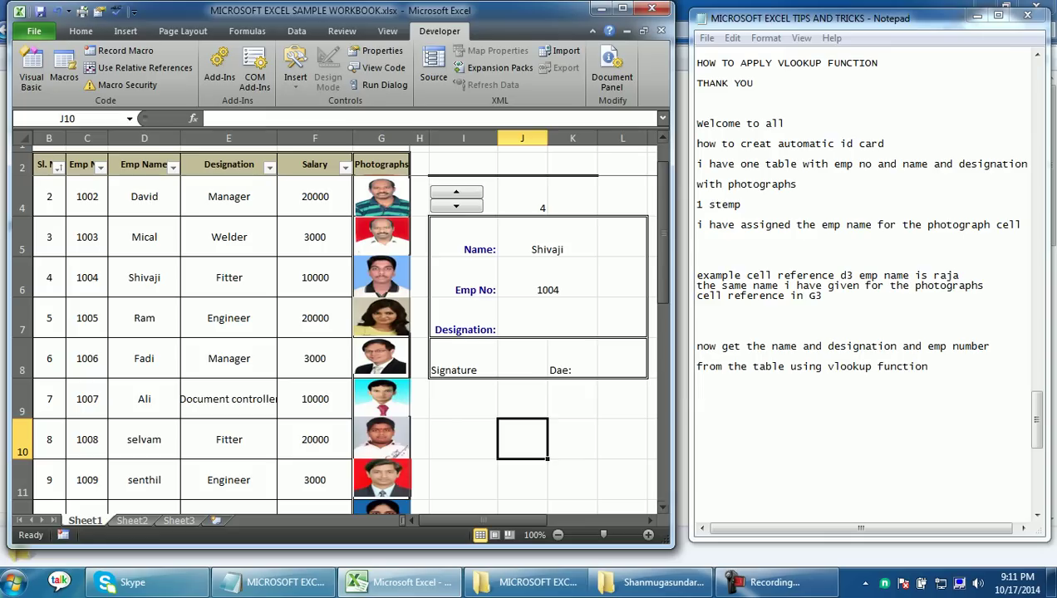
left_click(456, 192)
left_click(457, 192)
left_click(457, 192)
left_click(456, 192)
left_click_drag(522, 250, 522, 290)
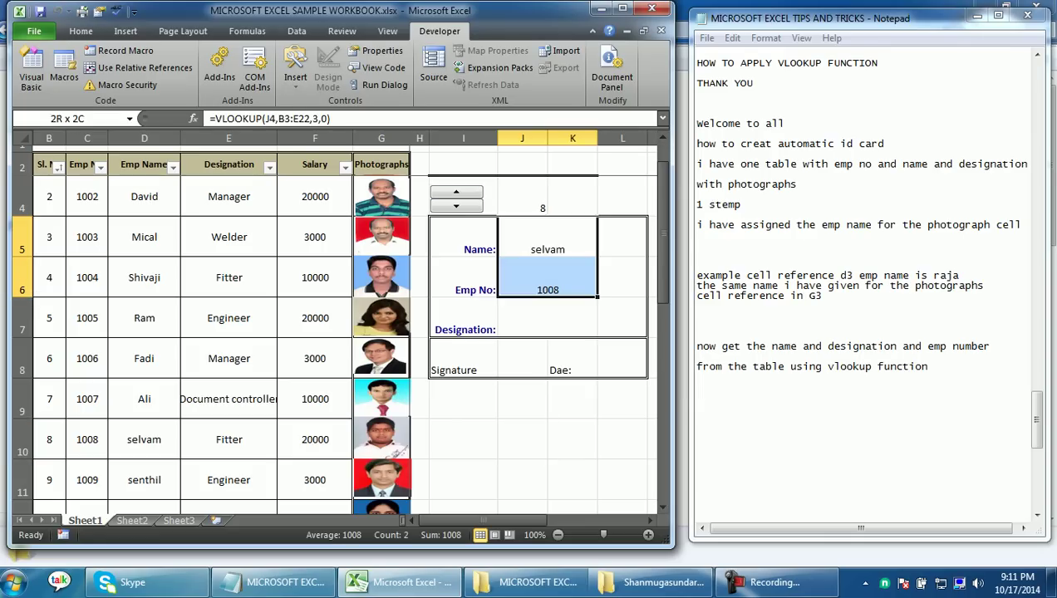
left_click(81, 31)
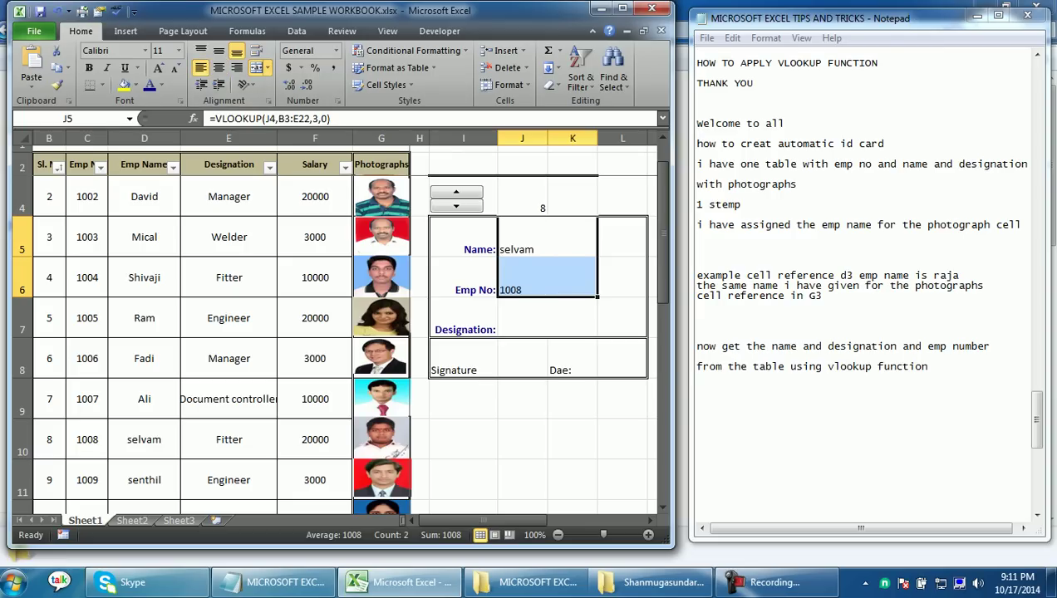
left_click(572, 399)
Step: Paste the lookup formula into the Designation cell, with lookup cell J4 and column index 3
left_click(547, 317)
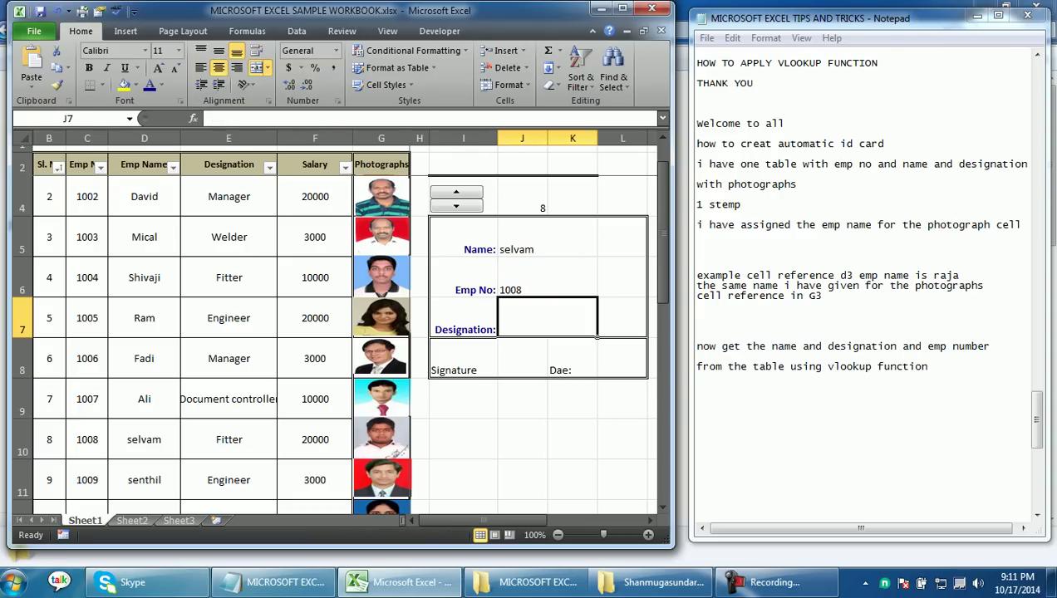
key("ctrl+v")
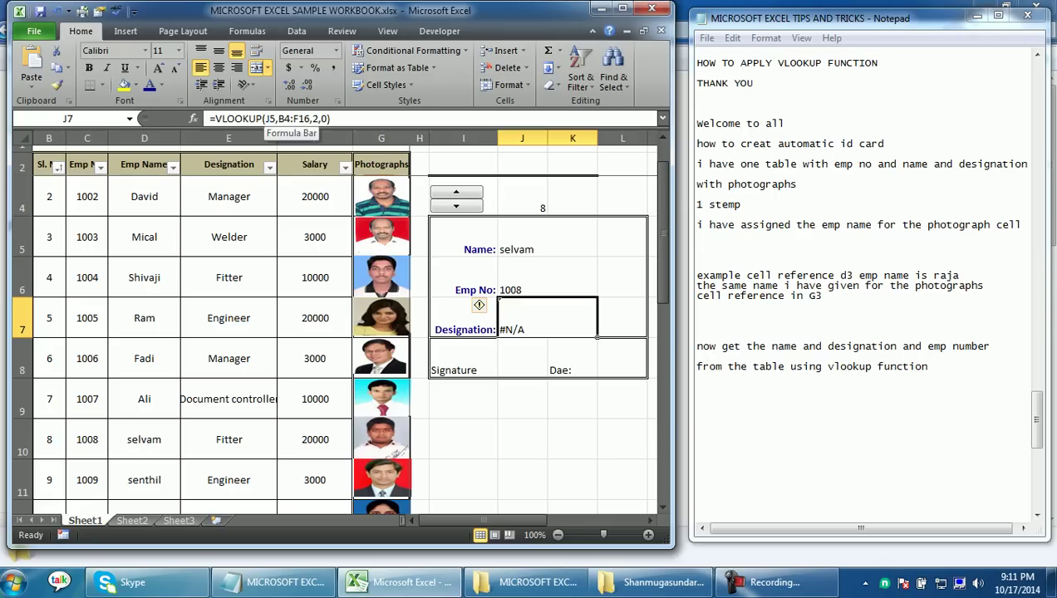
left_click(522, 196)
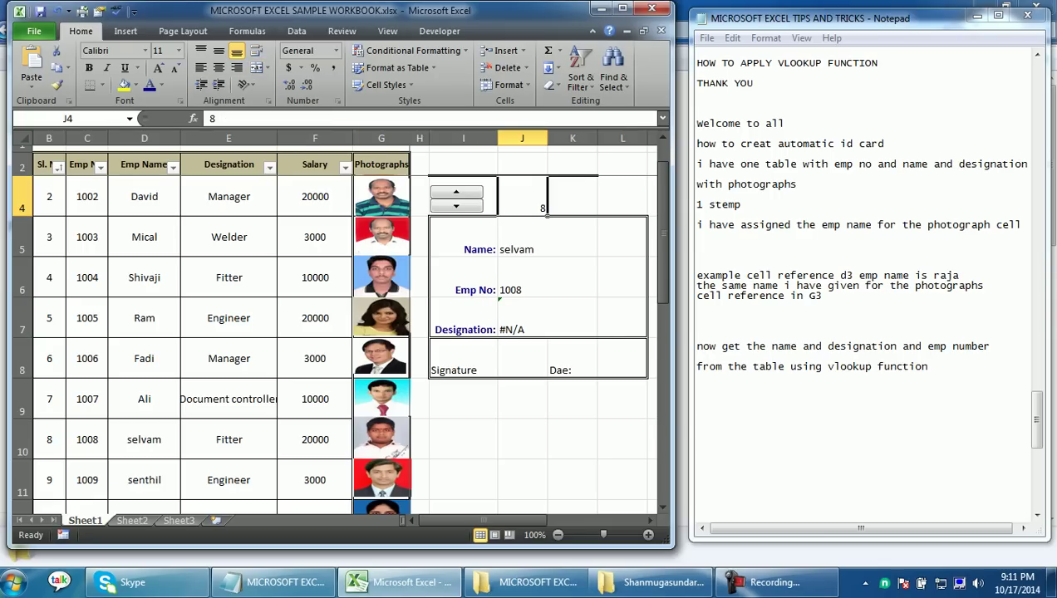
left_click(547, 317)
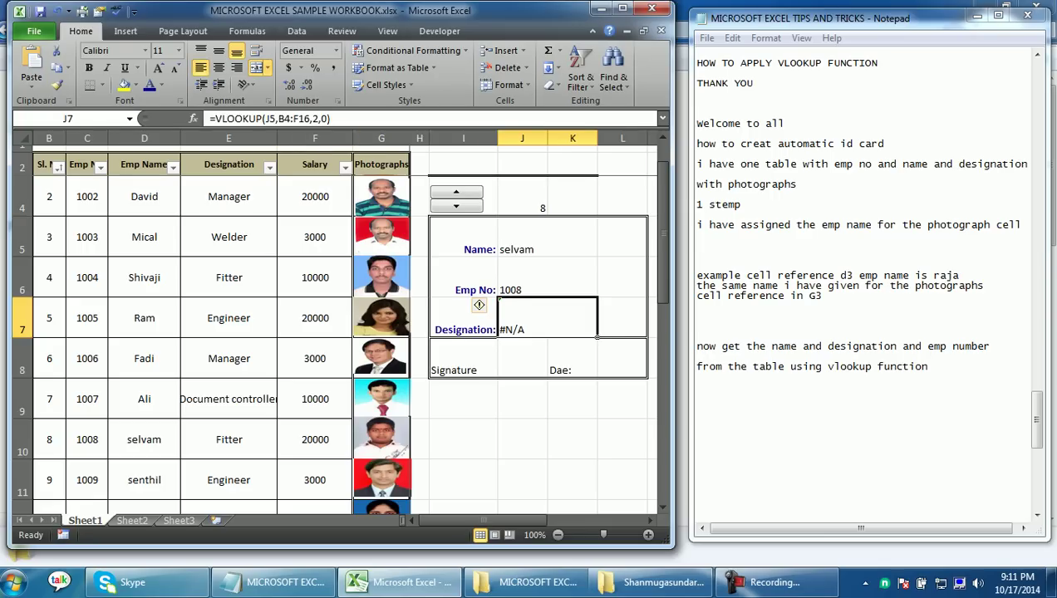
left_click(268, 119)
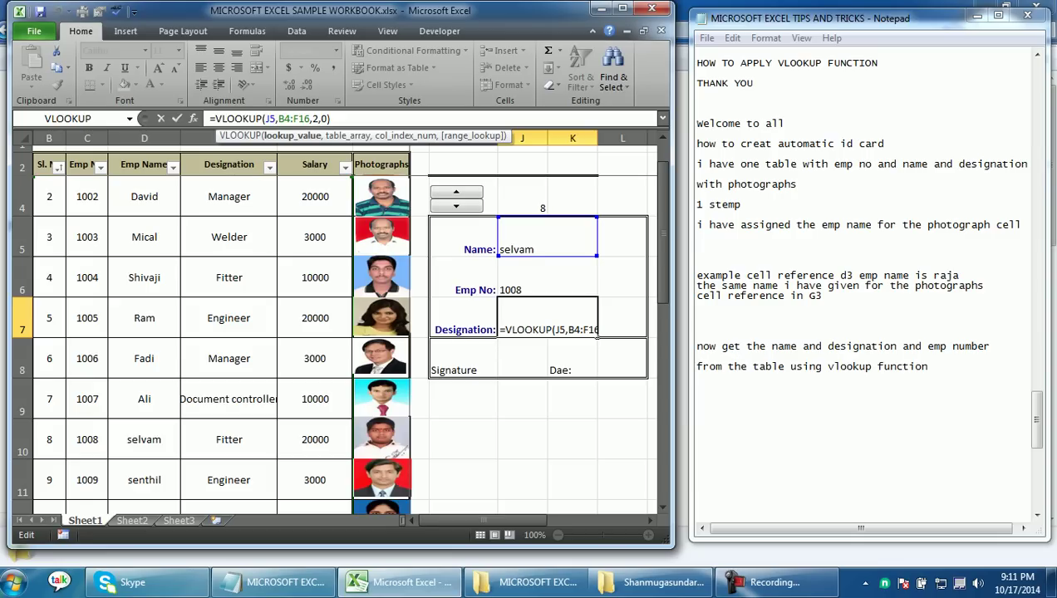
key("BackSpace")
type("4")
left_click(312, 119)
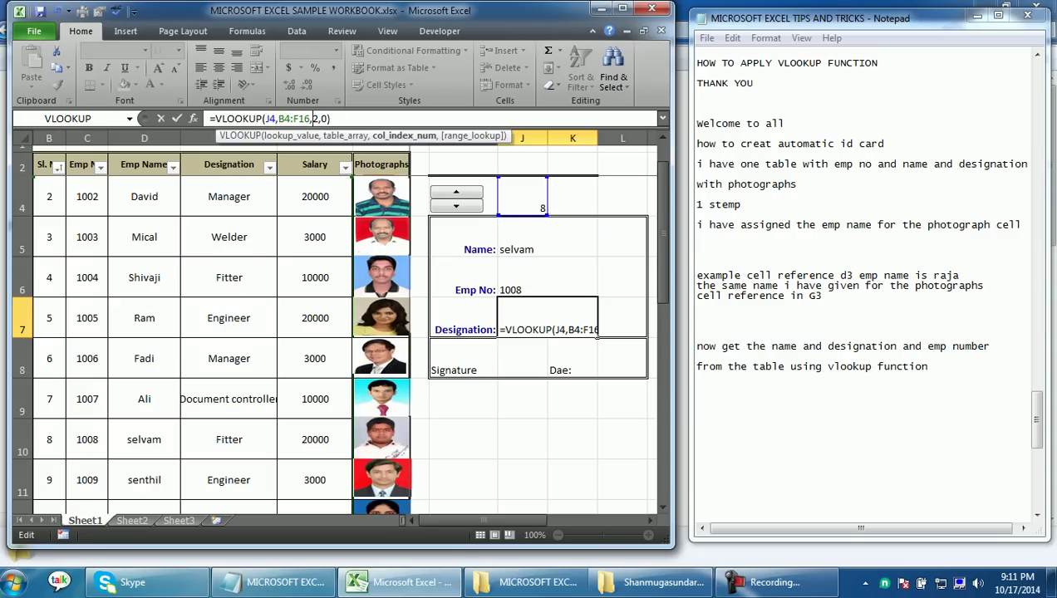
key("BackSpace")
type("3")
key("Return")
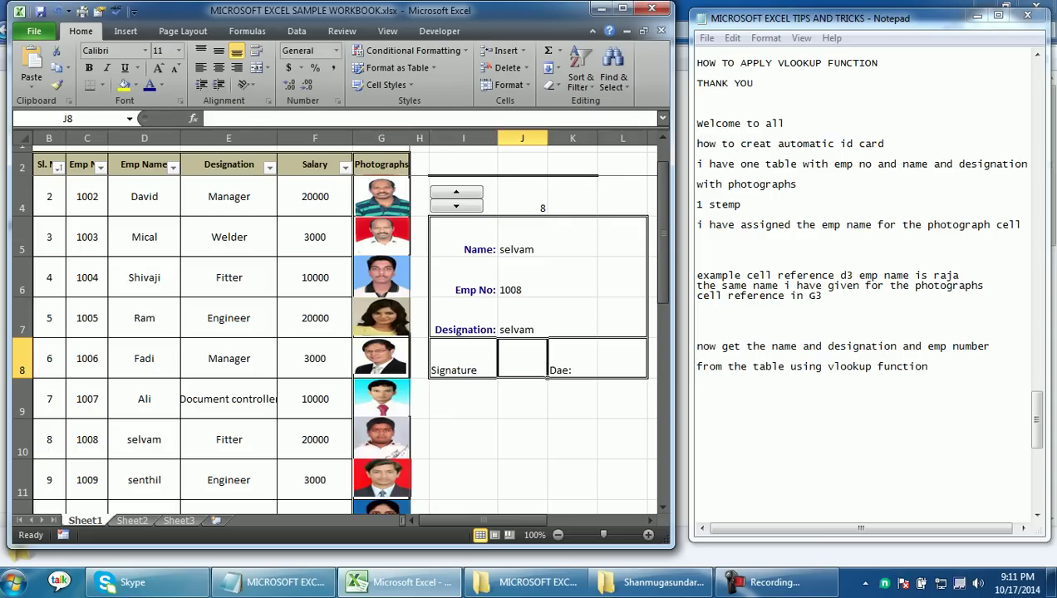
Step: Change J7's column index to 4 so Designation shows Fitter
left_click(522, 330)
left_click(313, 119)
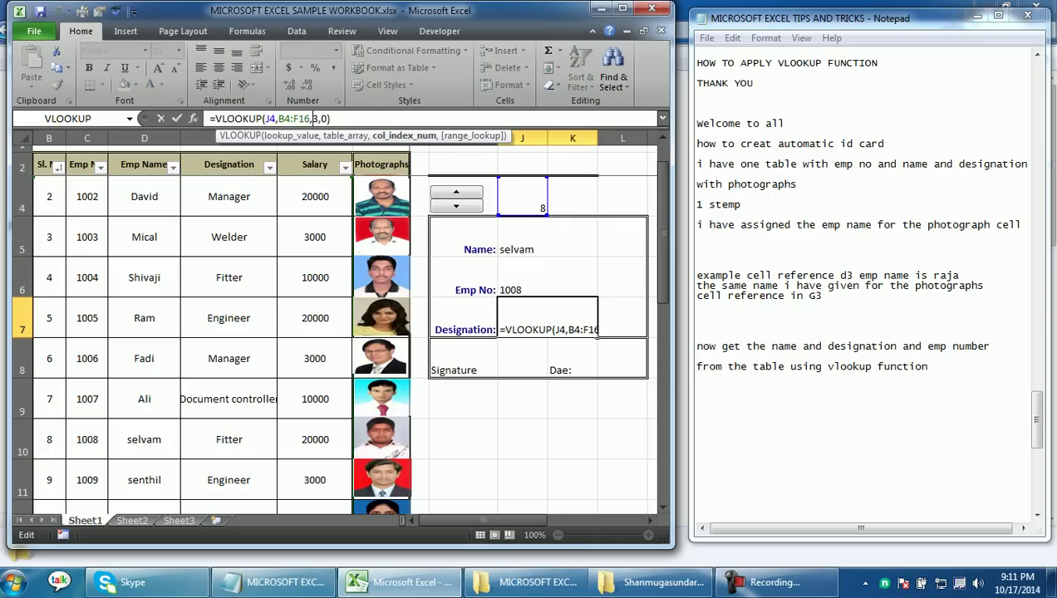
key("BackSpace")
type("4")
key("Return")
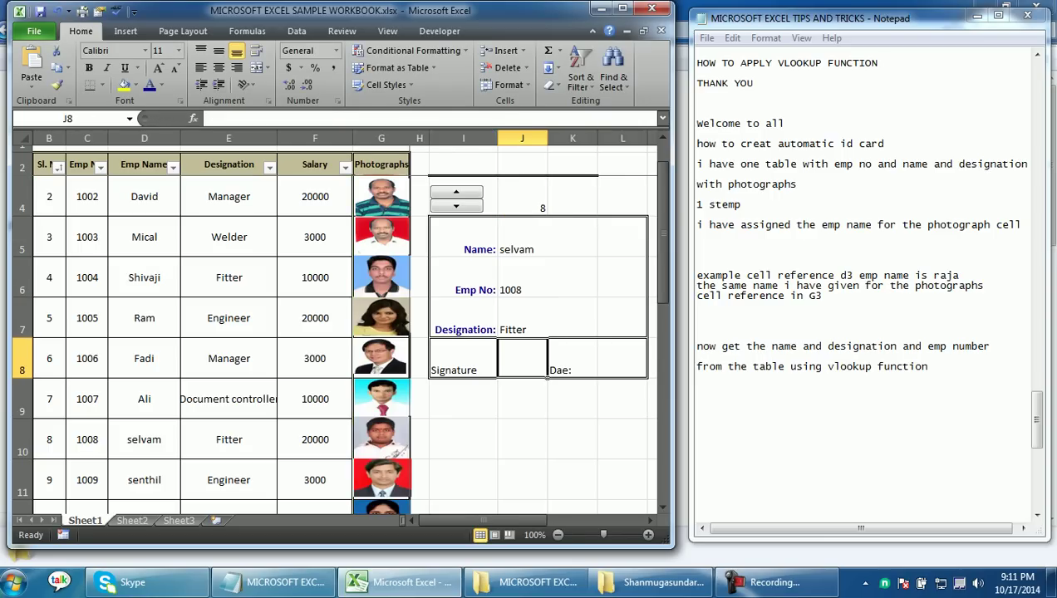
Step: Raise the card number to 10, review the J5–J7 formulas, and begin the note 'for all field sam'
left_click(456, 192)
left_click(456, 192)
left_click(540, 241)
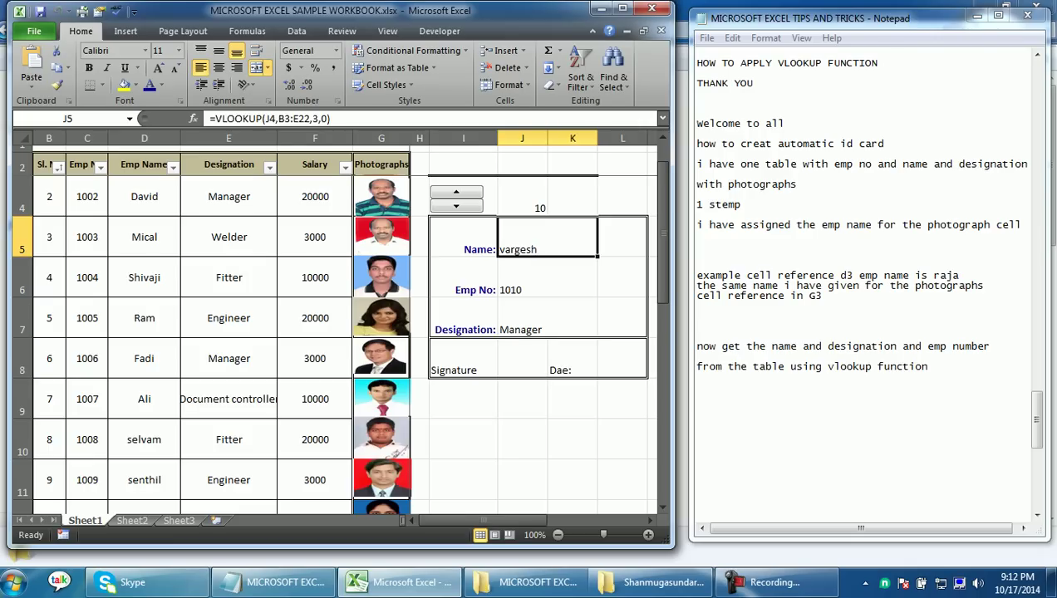
left_click(547, 276)
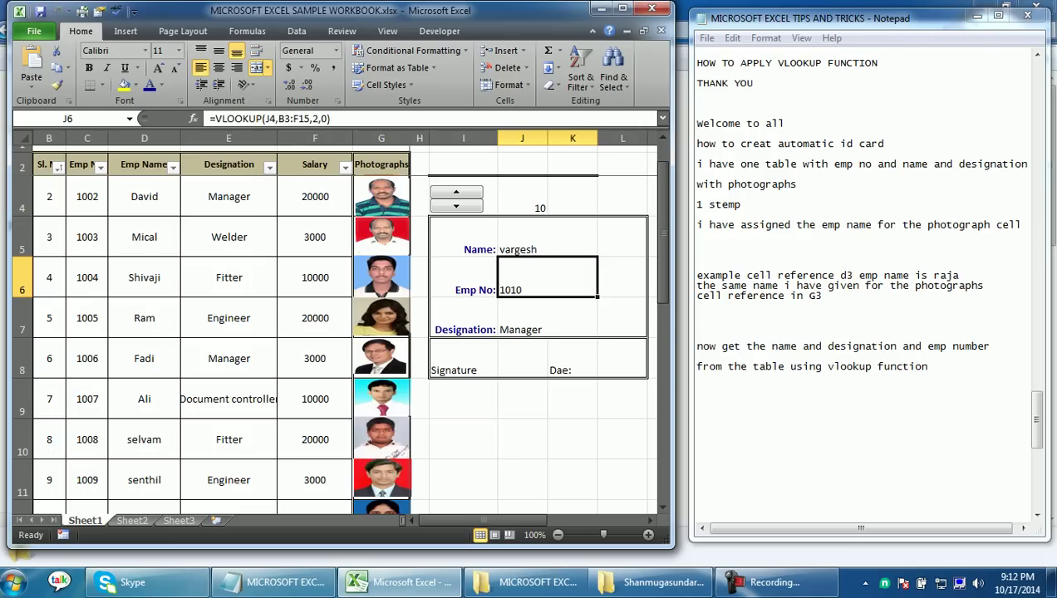
left_click(547, 317)
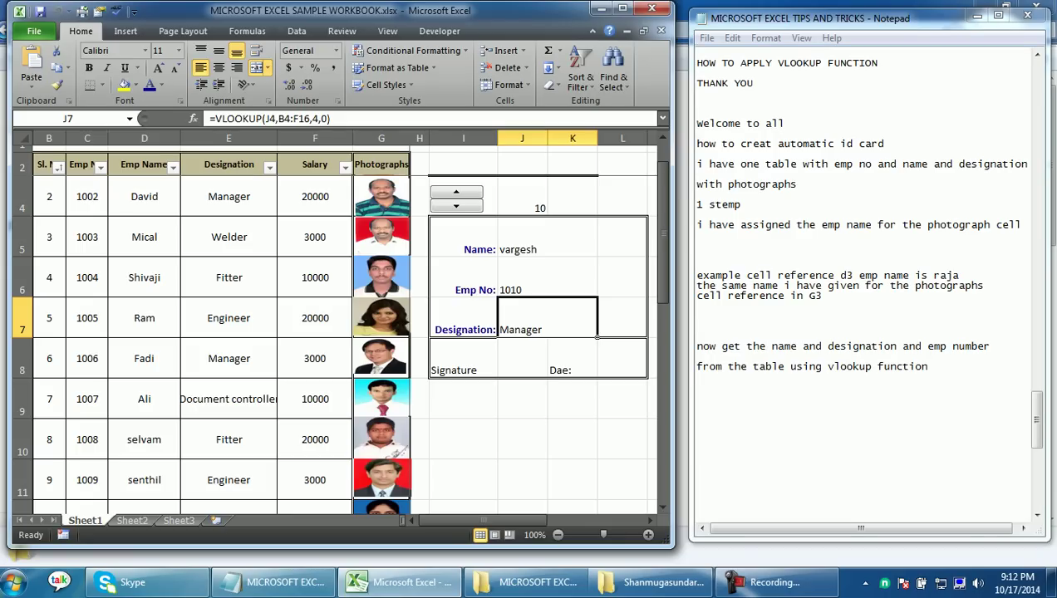
left_click(698, 398)
type("for all ")
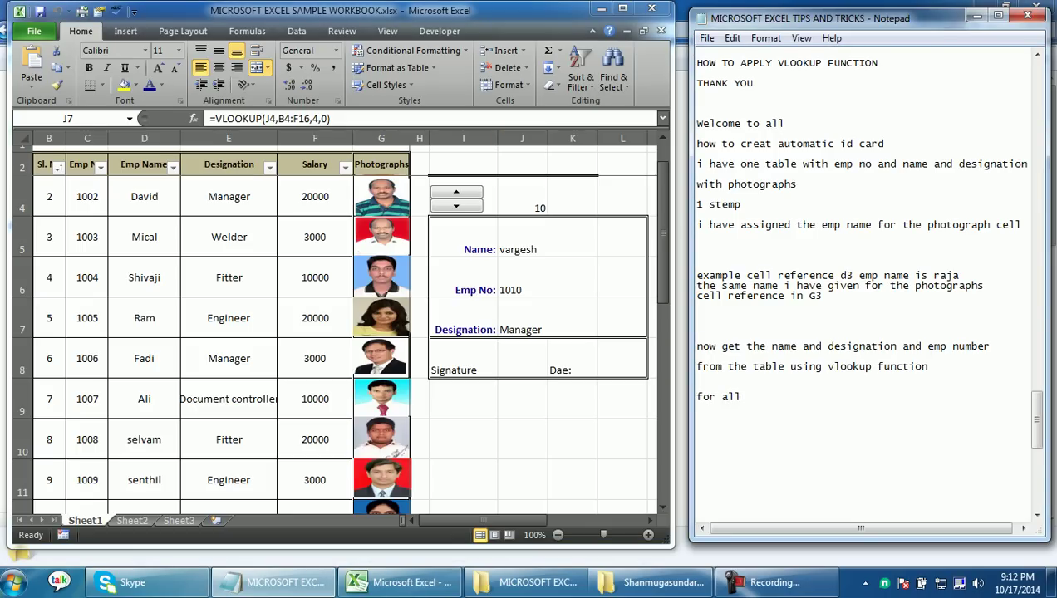
type("field ")
type("sam")
Step: Erase the mistyped note and select the Name formula text in J5 for copying
key("BackSpace")
key("BackSpace")
key("BackSpace")
key("BackSpace")
key("BackSpace")
key("BackSpace")
key("BackSpace")
key("BackSpace")
key("BackSpace")
key("BackSpace")
key("BackSpace")
key("alt+Tab")
key("F2")
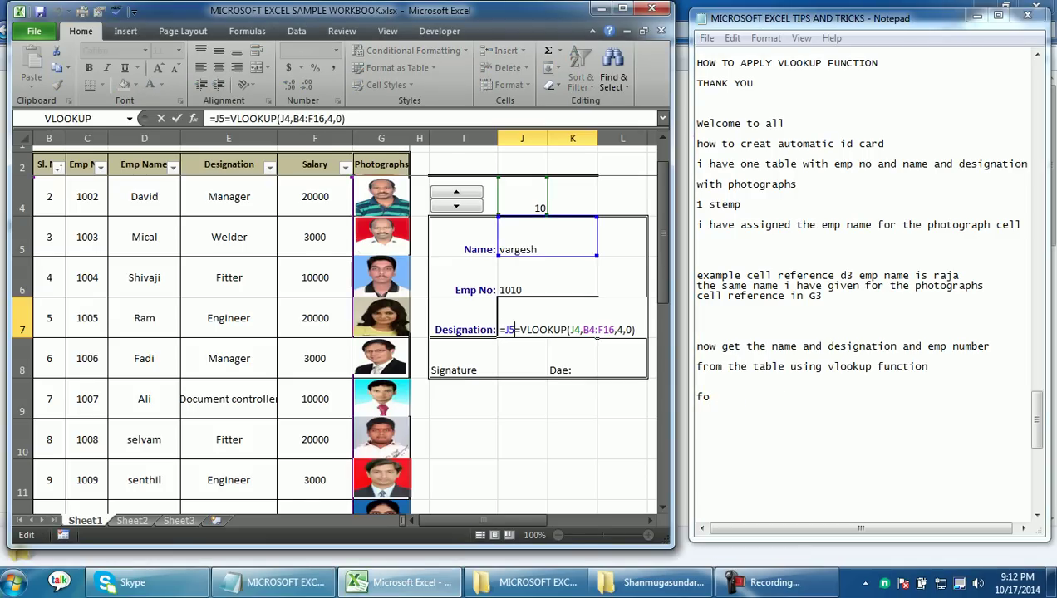
key("Escape")
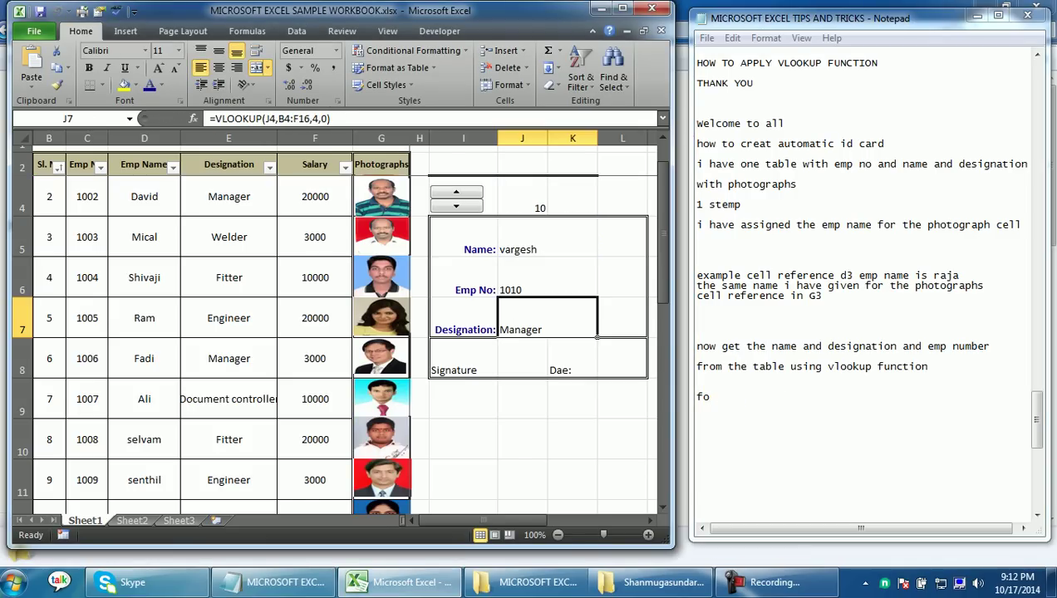
left_click(547, 237)
left_click(334, 119)
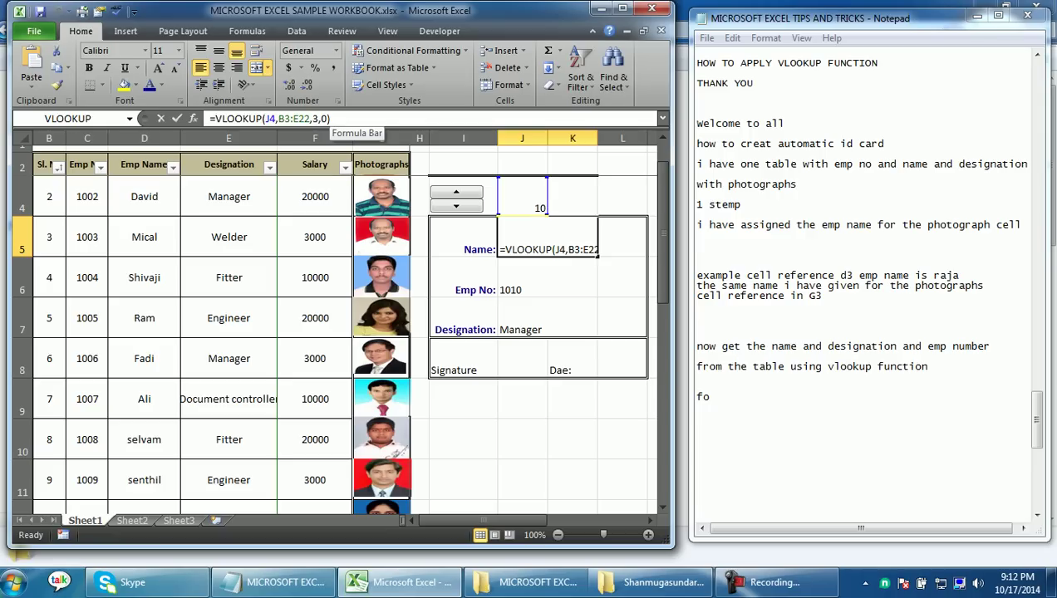
left_click_drag(330, 119, 209, 119)
key("ctrl+c")
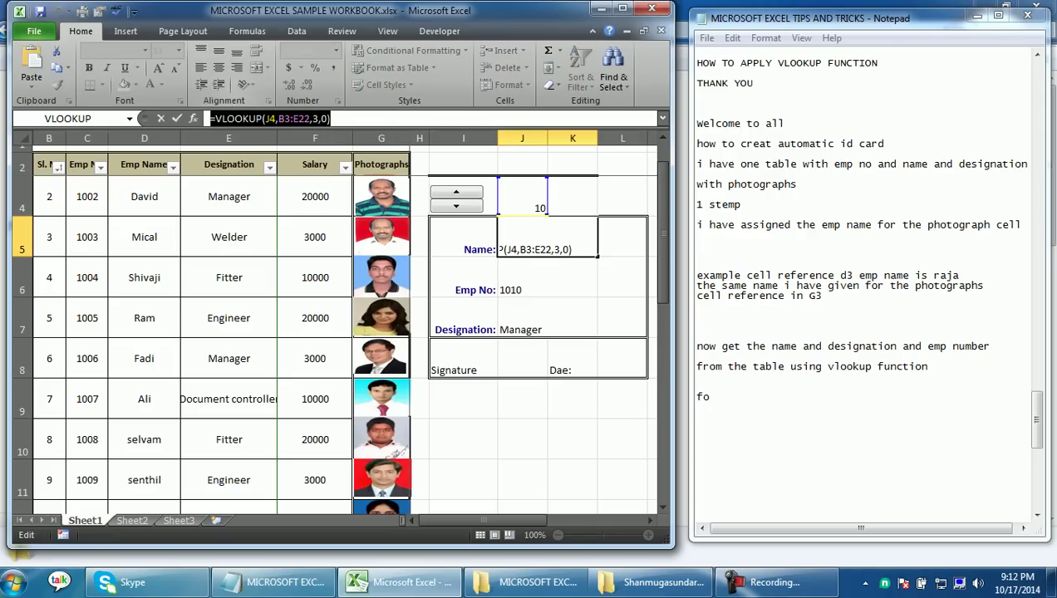
key("Escape")
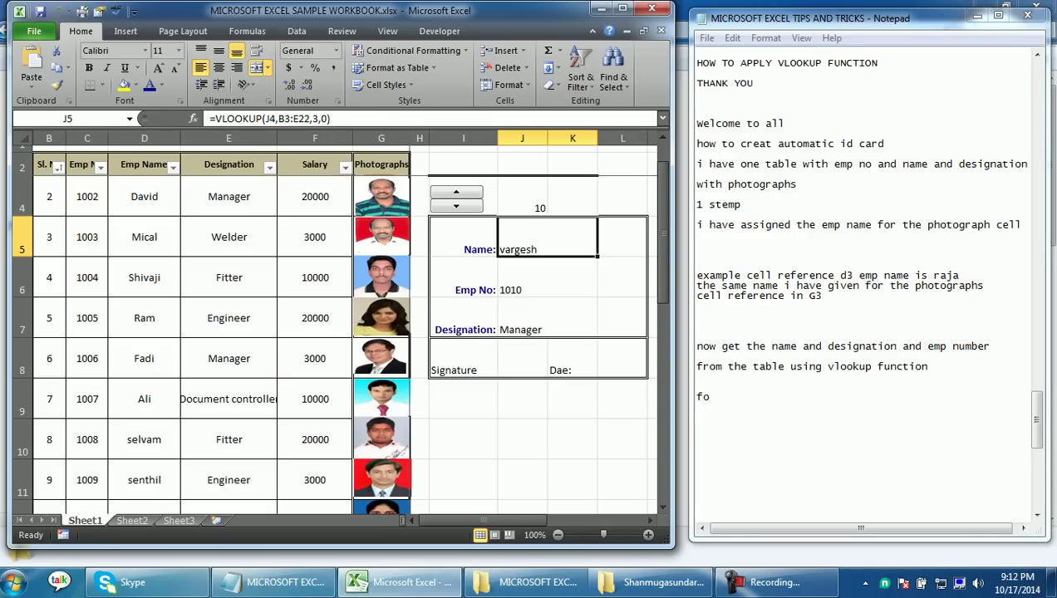
Step: Note 'for all field same fomula only we have to change the column indix' and paste the formula
key("alt+Tab")
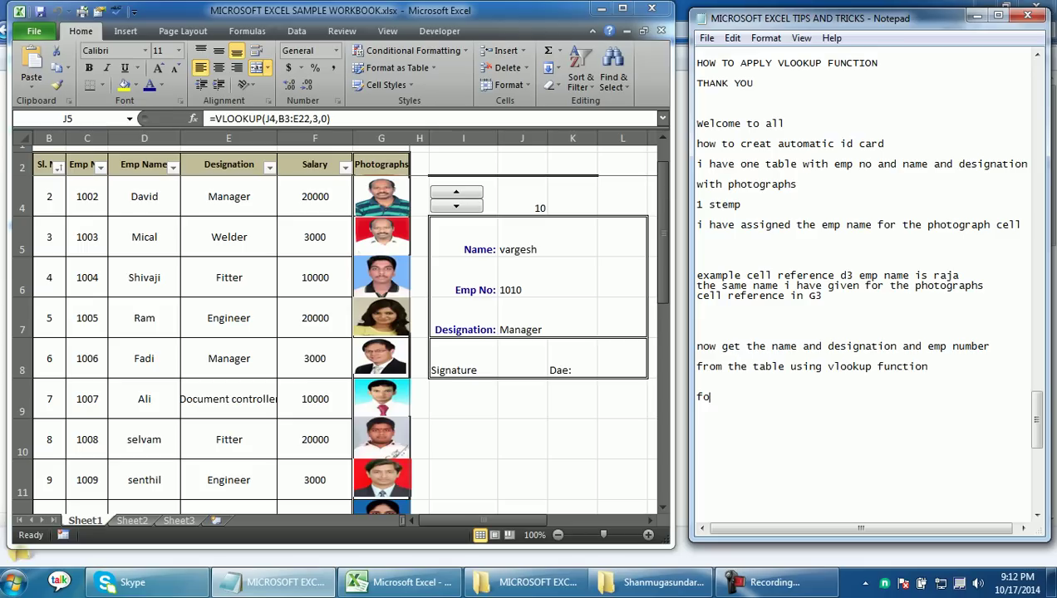
type("r all field samp")
key("BackSpace")
type("e fomula only we")
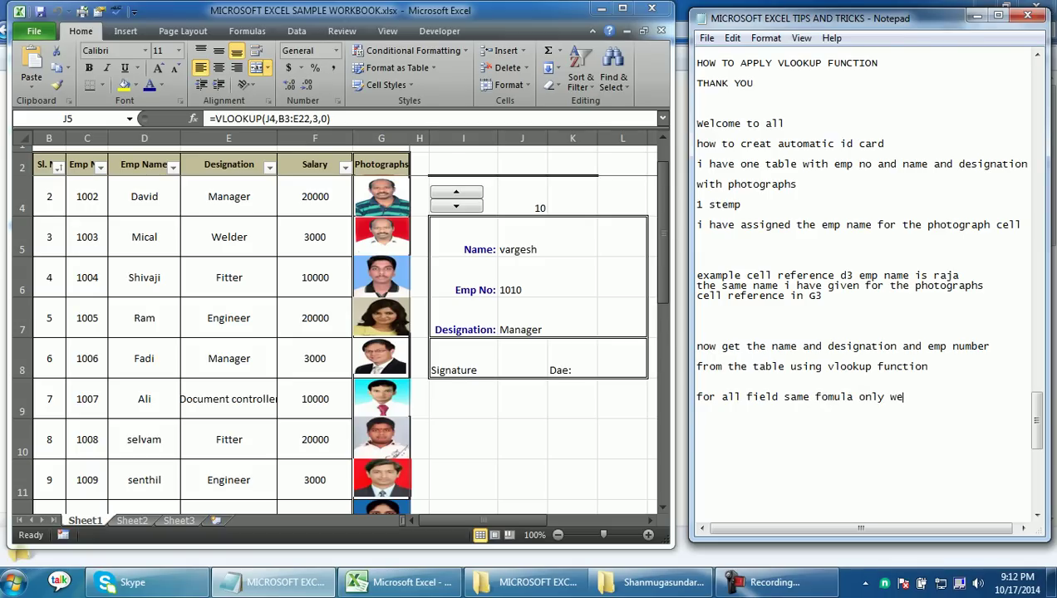
type(" have to")
key("Return")
type("change ")
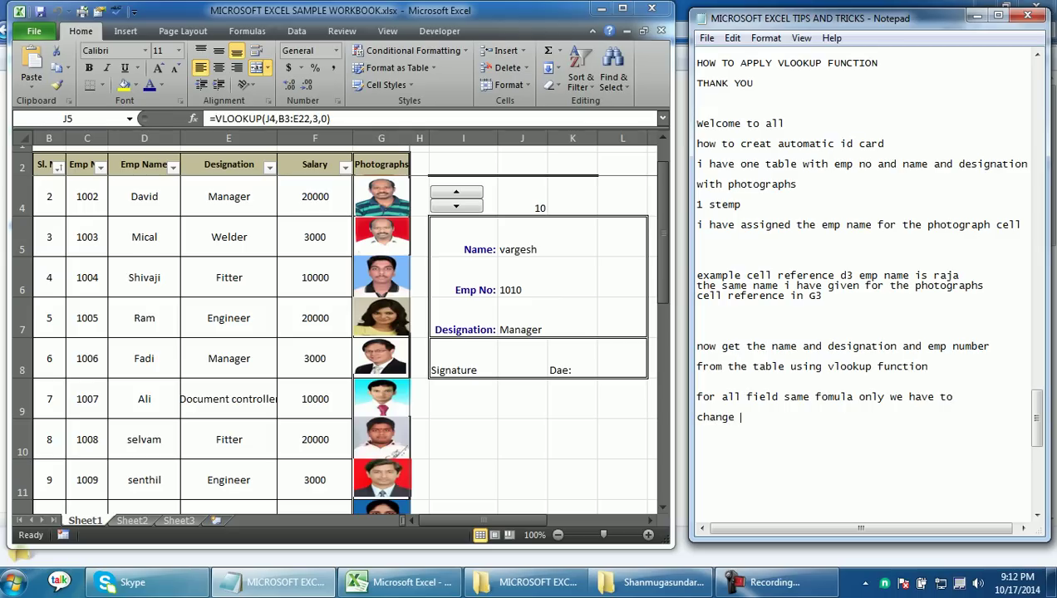
type("the column indix")
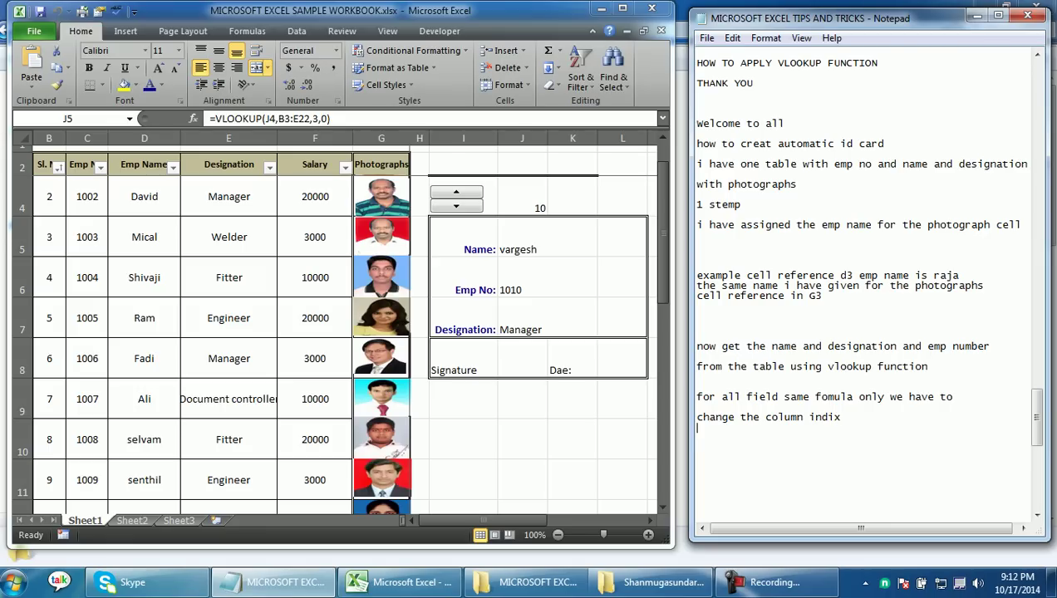
key("Return")
key("ctrl+v")
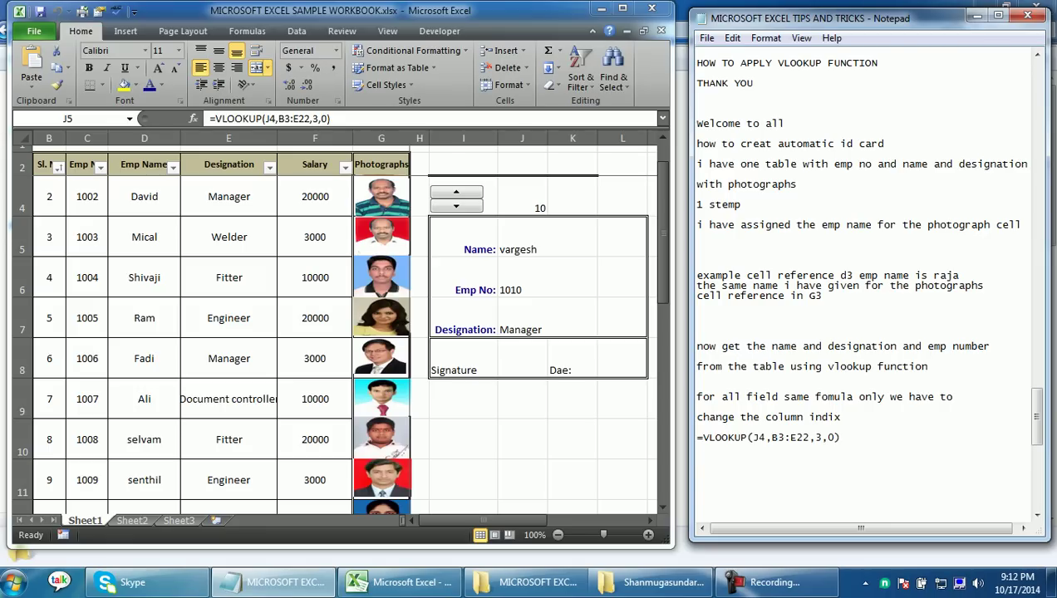
key("Return")
Step: Inspect the VLOOKUP arguments of the Name formula in J5 without changing it
key("alt+Tab")
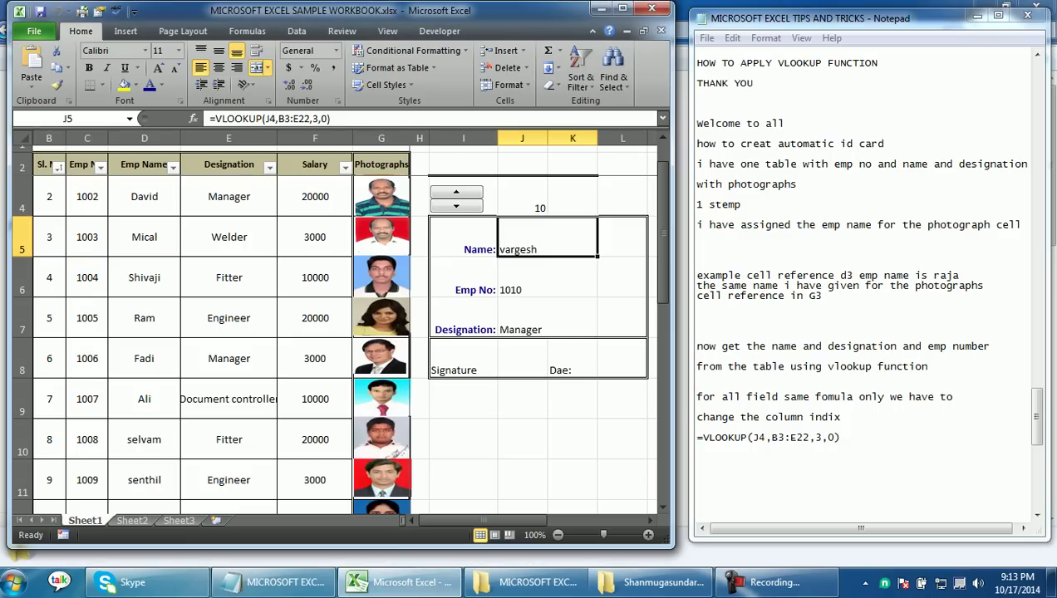
left_click(522, 208)
double_click(522, 208)
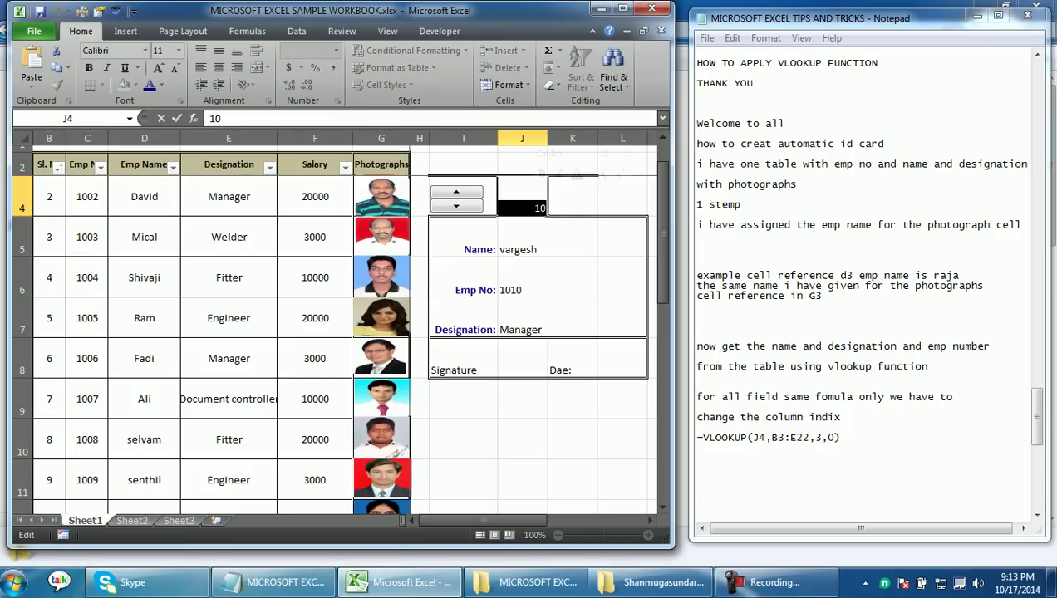
double_click(565, 249)
key("ctrl+v")
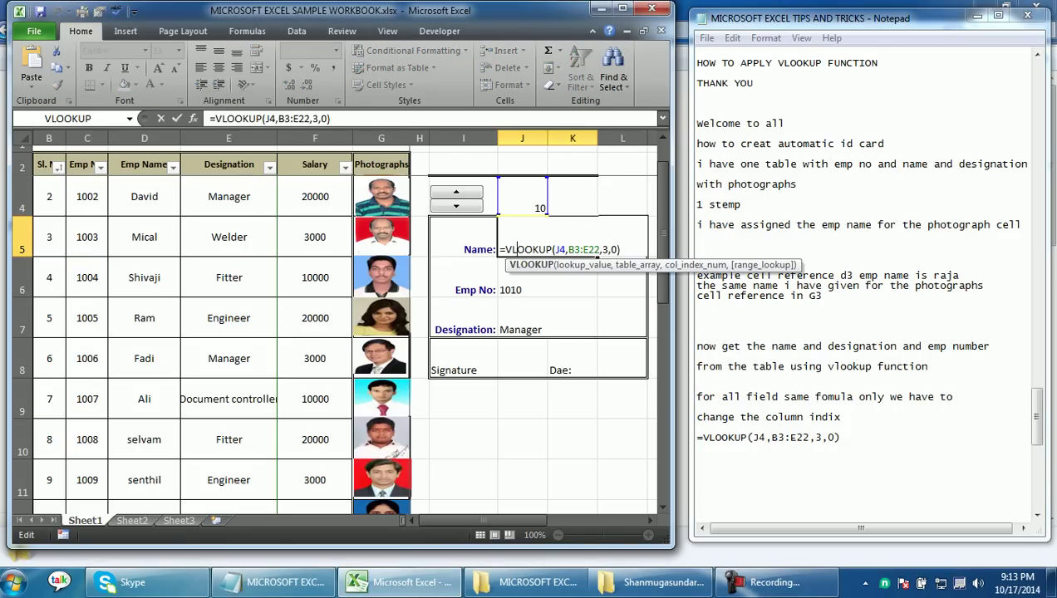
left_click(513, 249)
type("`")
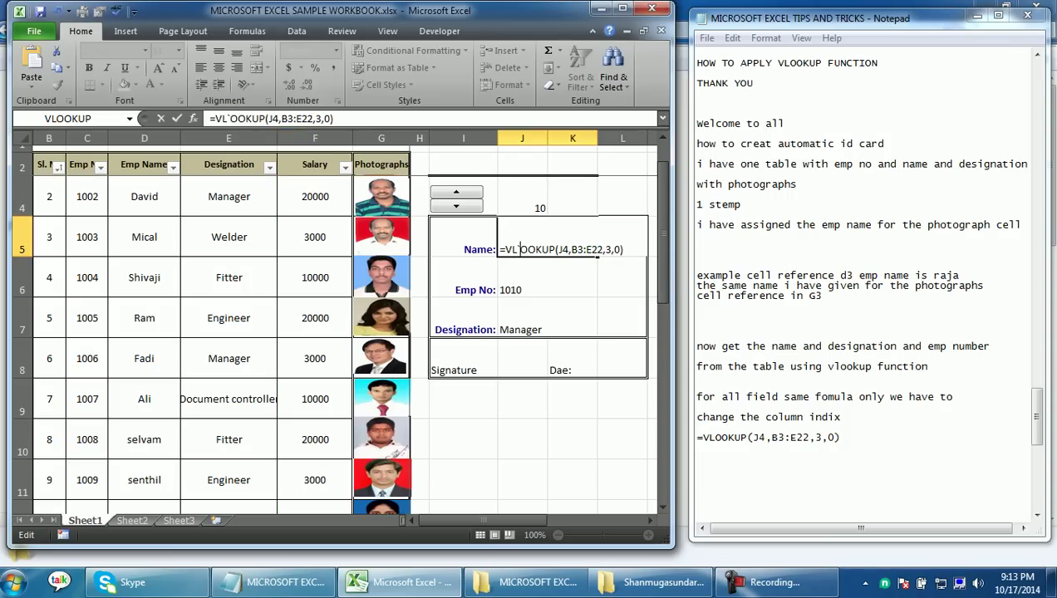
left_click(193, 118)
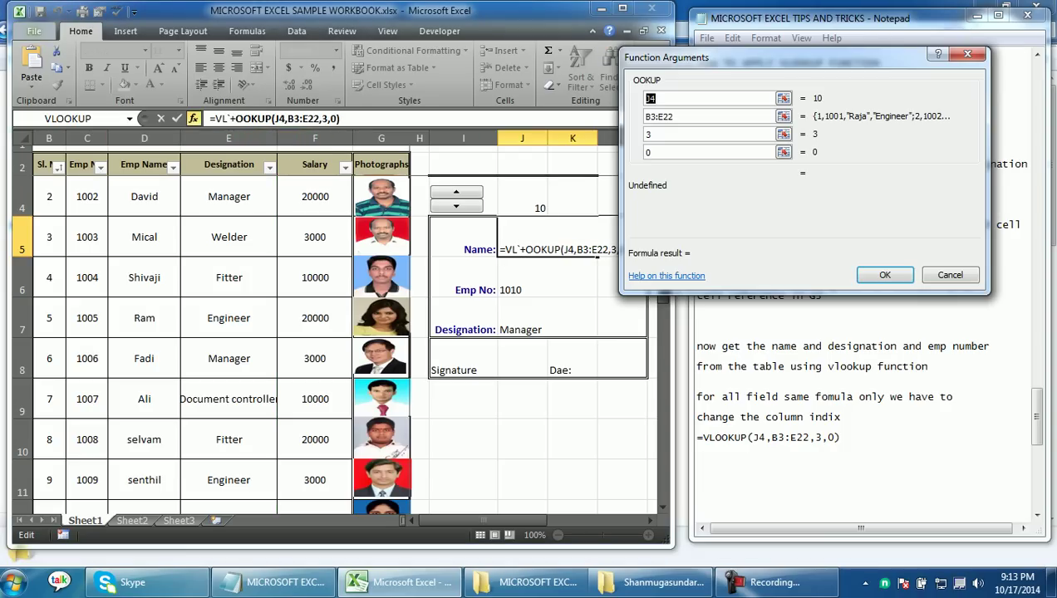
key("Escape")
key("Escape")
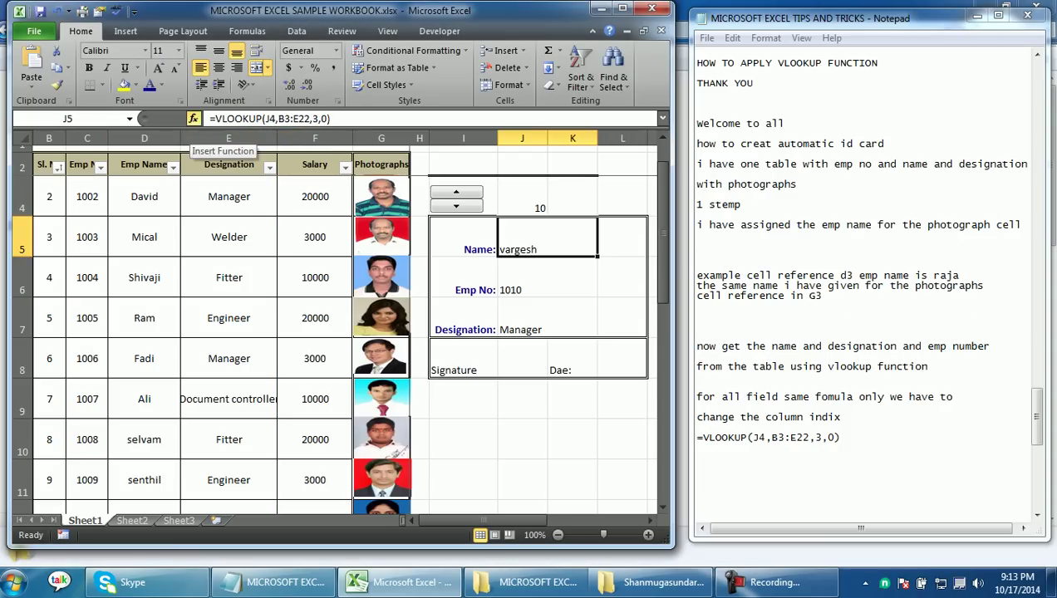
left_click(193, 118)
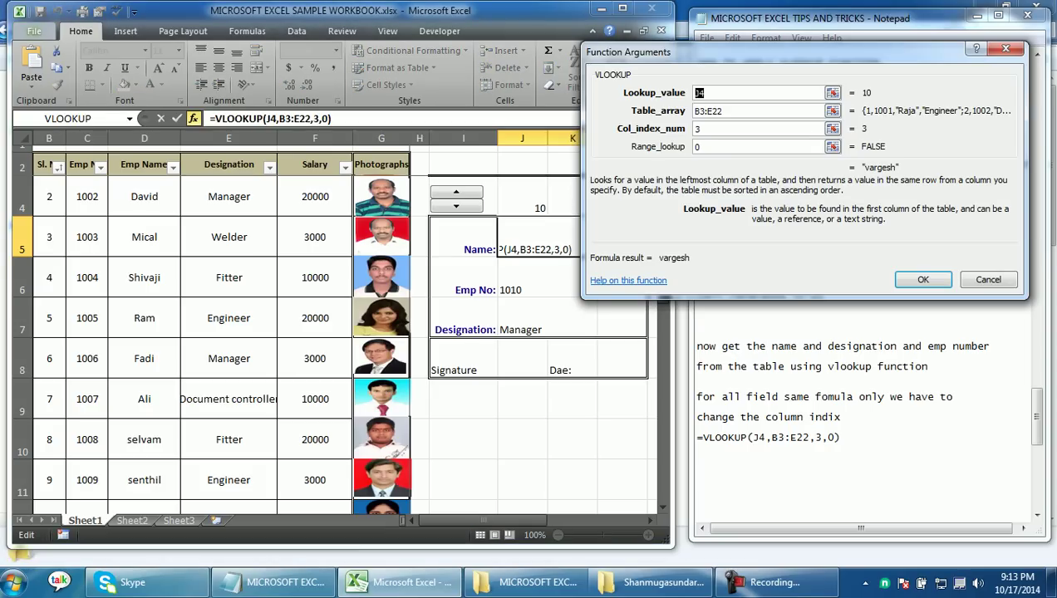
key("Escape")
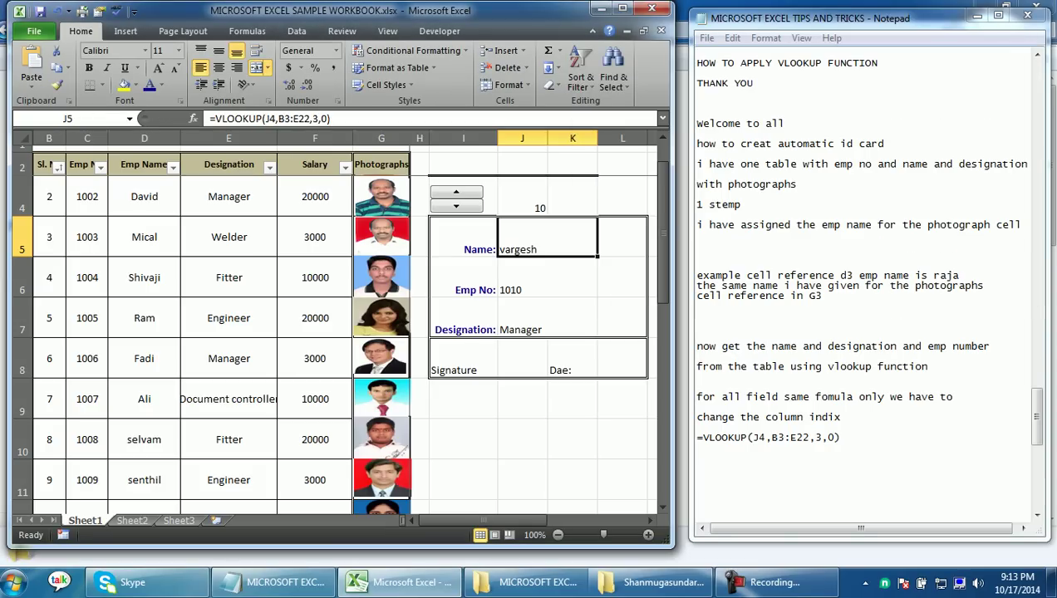
Step: Step the ID card number with the spinner until it shows 9
left_click(456, 191)
left_click(456, 191)
left_click(457, 191)
left_click(457, 191)
left_click(456, 205)
left_click(456, 206)
left_click(456, 205)
left_click(456, 205)
left_click(457, 205)
Step: Add the note 'then how to get the photographs' below the formula
left_click(275, 582)
key("Return")
key("Return")
type("then how to get the photographs")
key("Return")
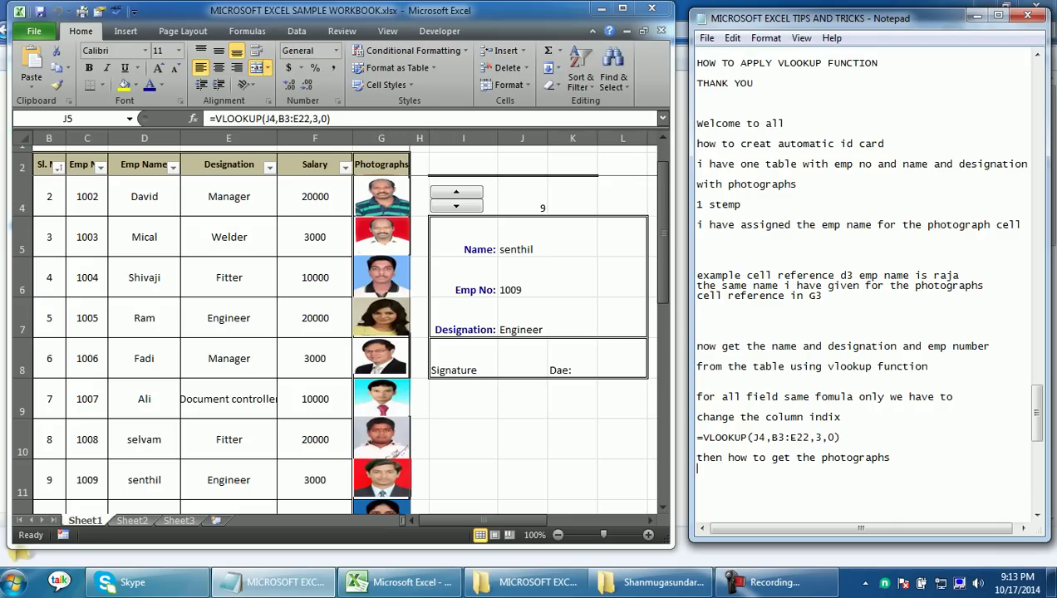
Step: Copy J10 and paste it at K10 as a linked picture
left_click(522, 438)
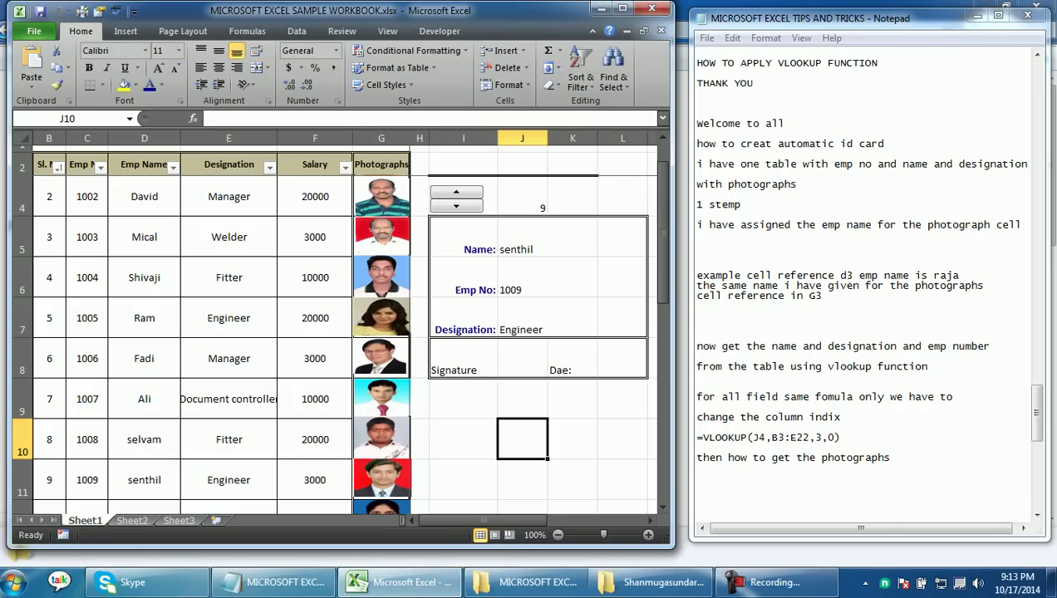
right_click(523, 426)
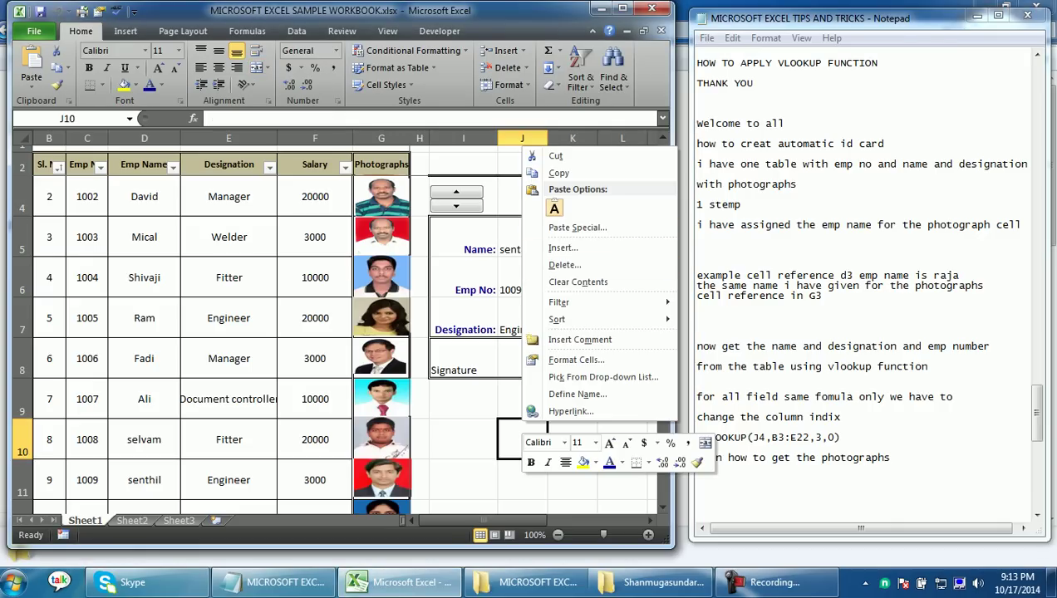
left_click(559, 173)
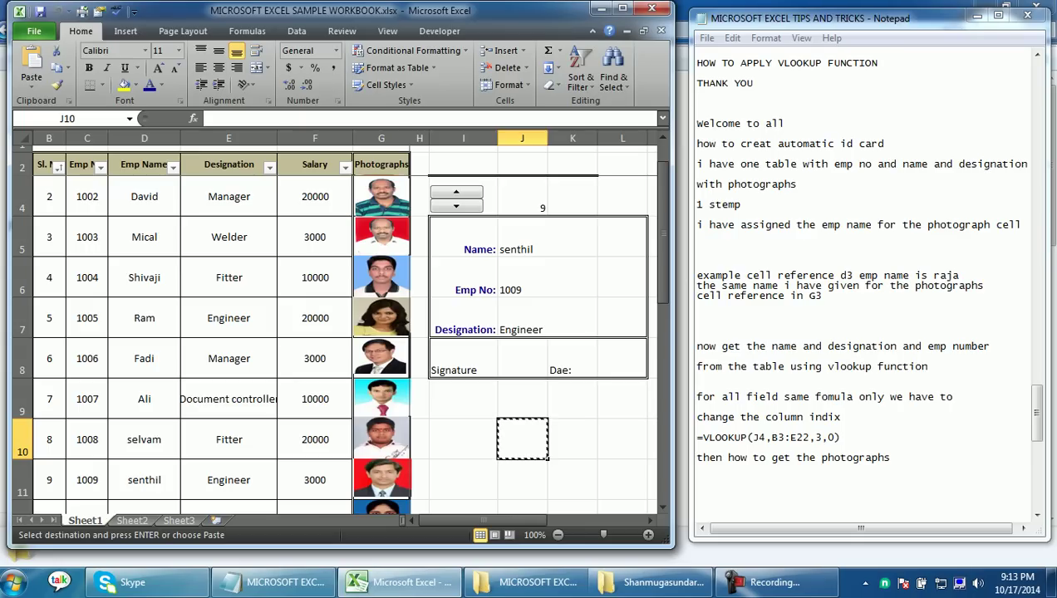
left_click(573, 439)
right_click(581, 434)
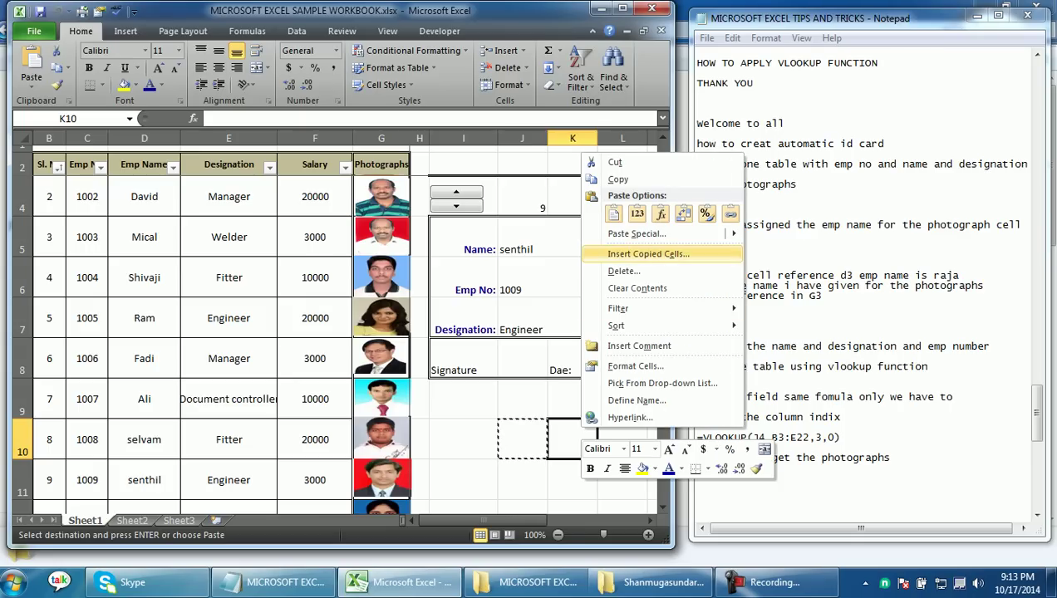
mouse_move(637, 233)
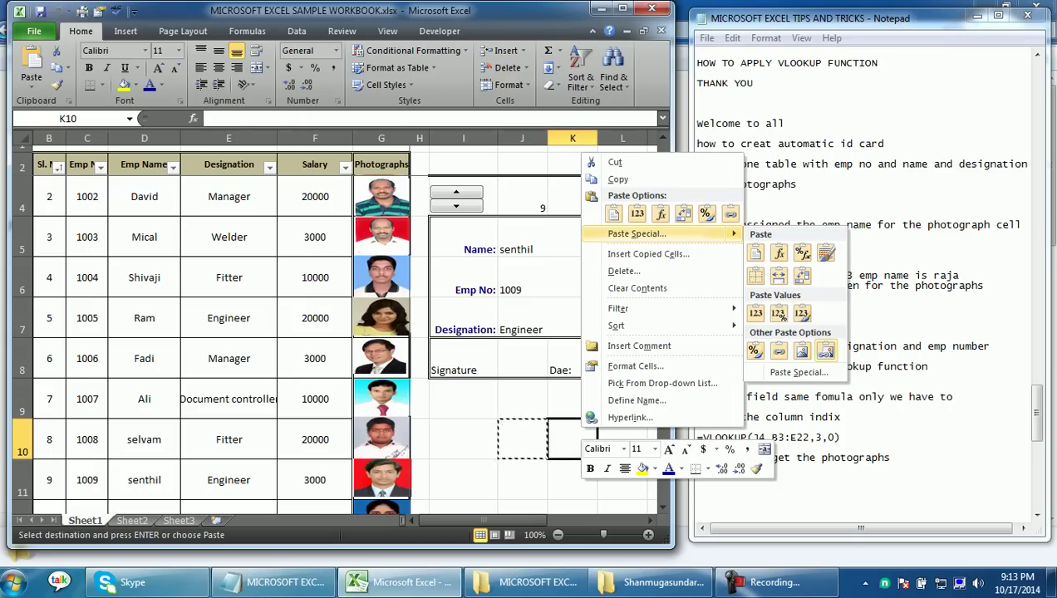
left_click(825, 350)
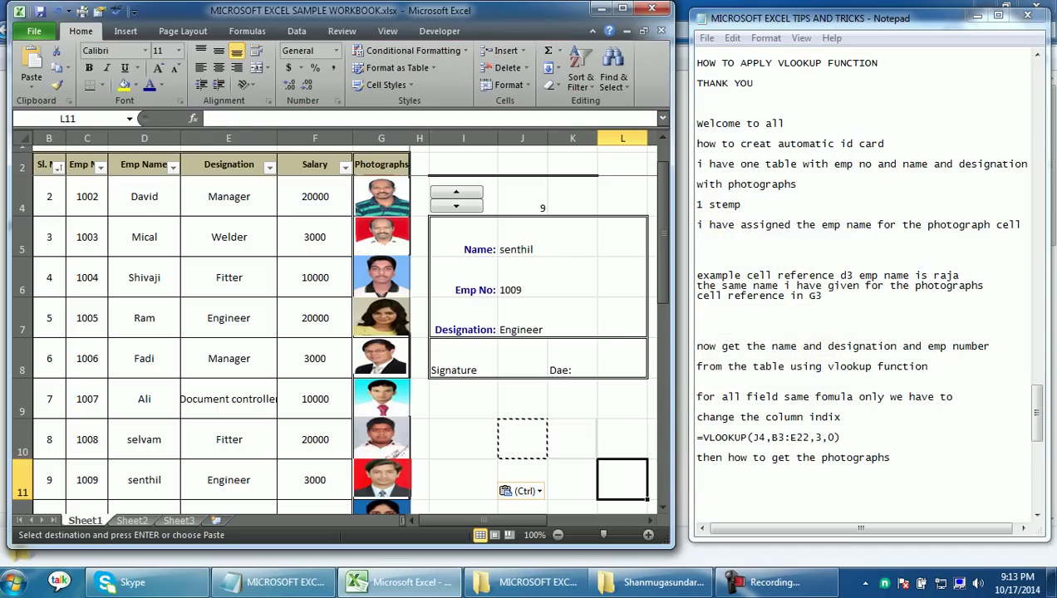
Step: Give the linked picture a solid red outline
right_click(575, 441)
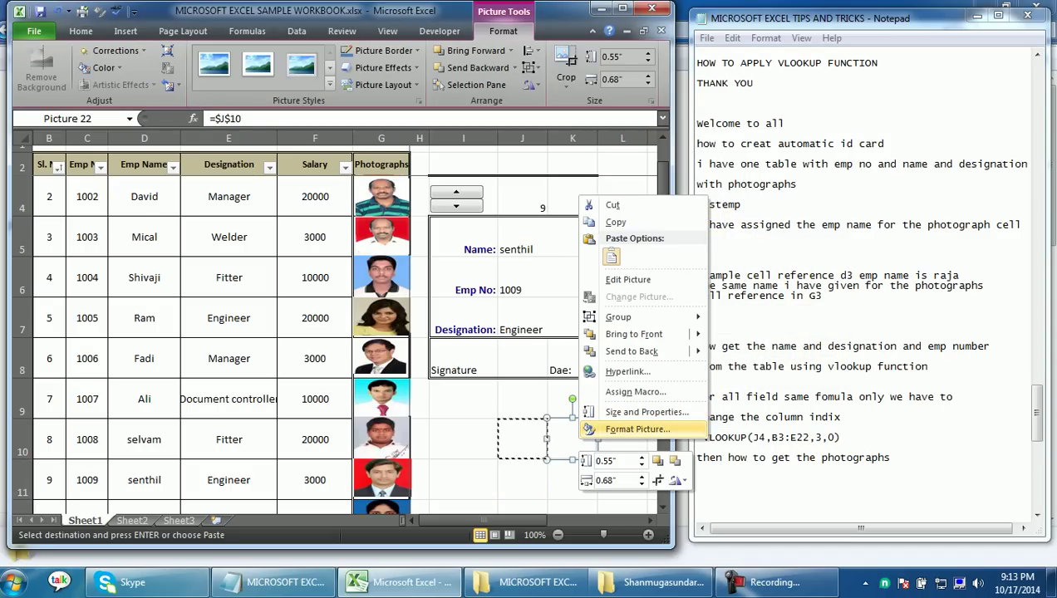
left_click(615, 427)
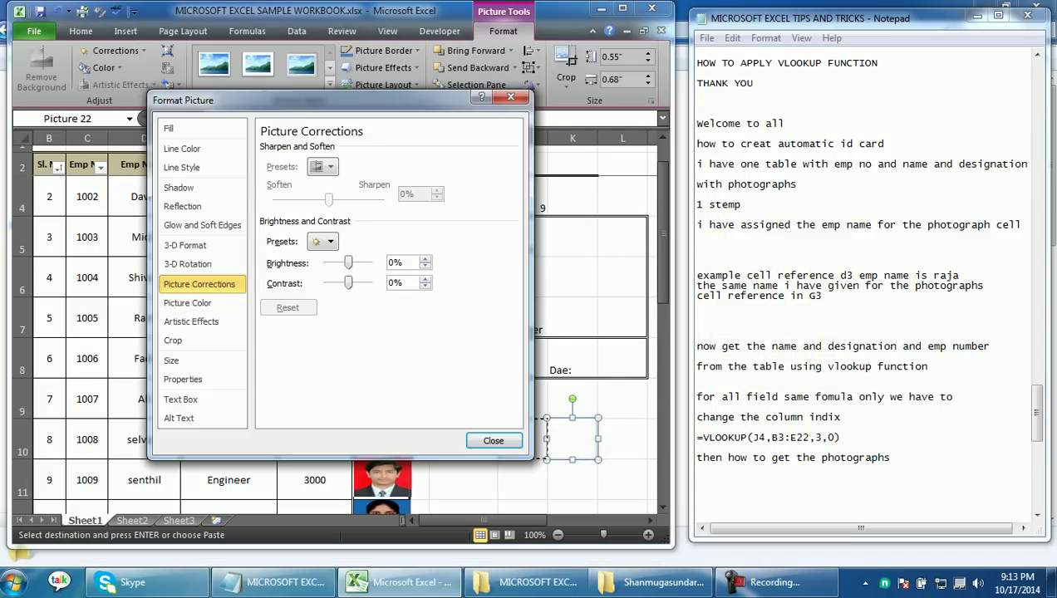
left_click(182, 149)
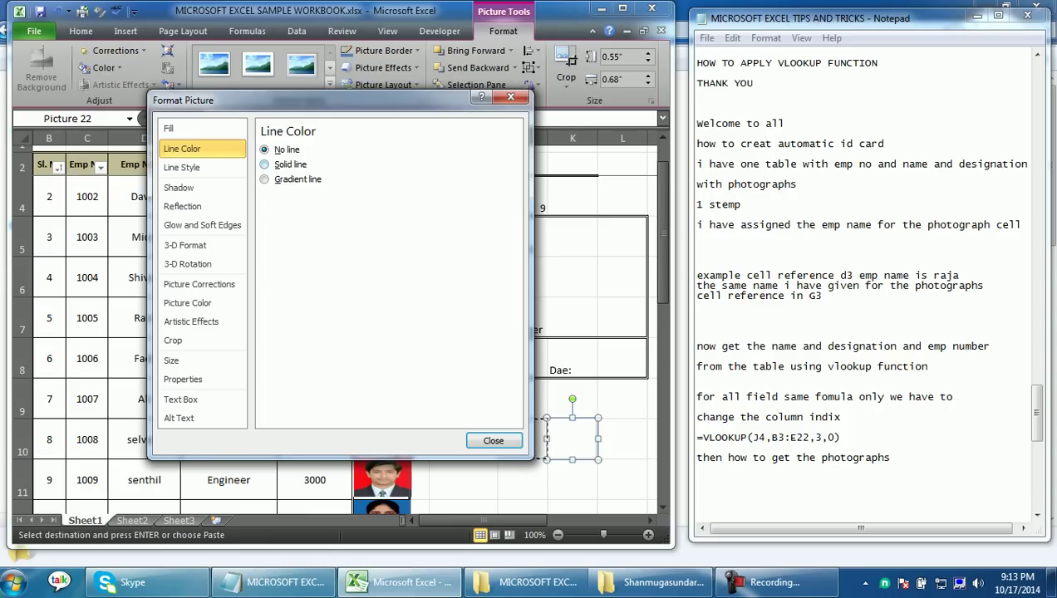
left_click(265, 165)
left_click(320, 197)
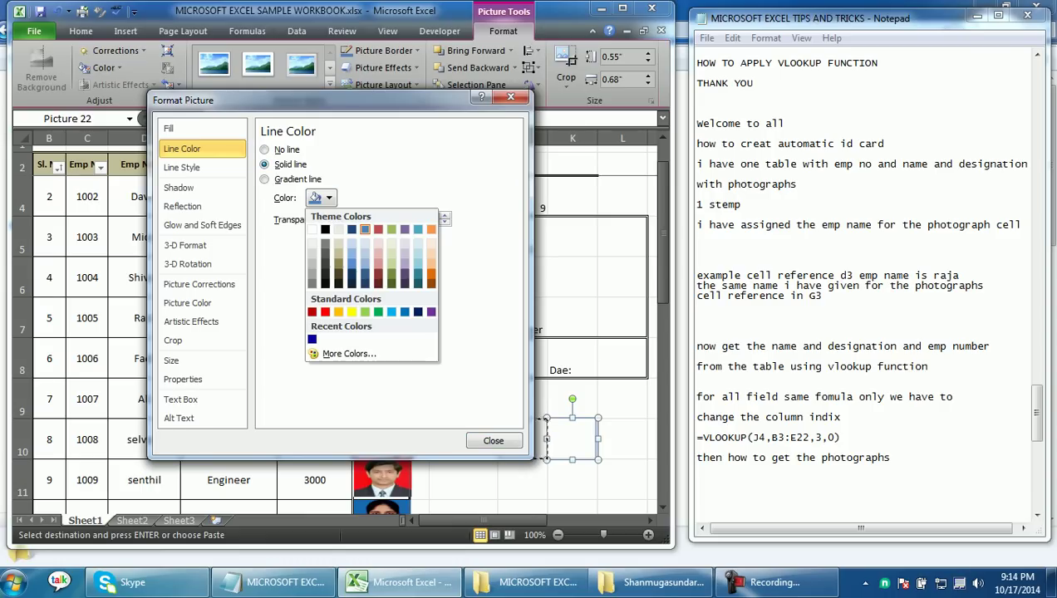
left_click(312, 312)
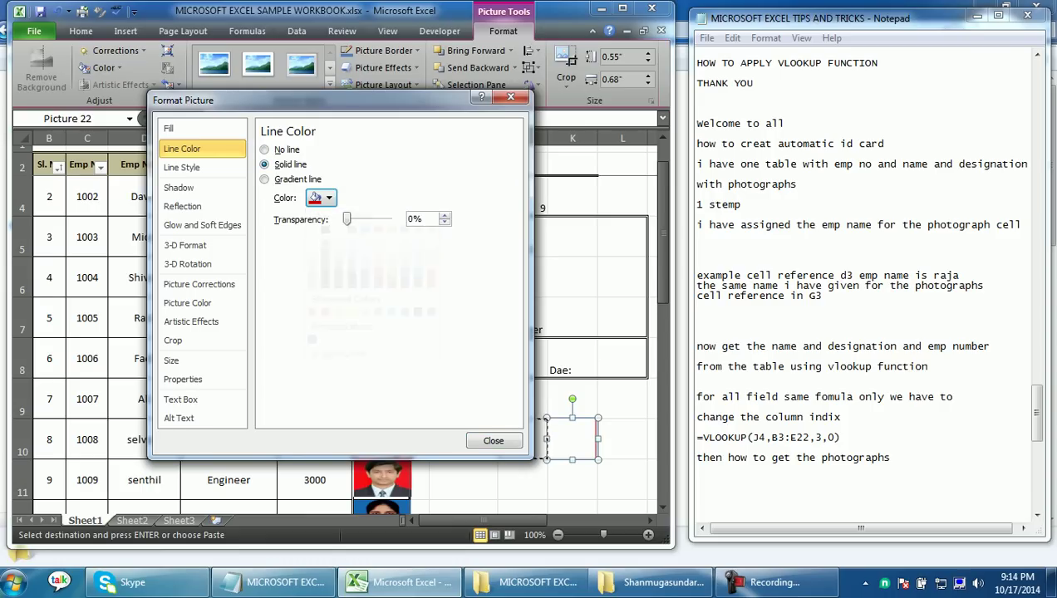
left_click(493, 440)
Step: Move the picture into the ID card beside Name and make it taller
left_click(463, 479)
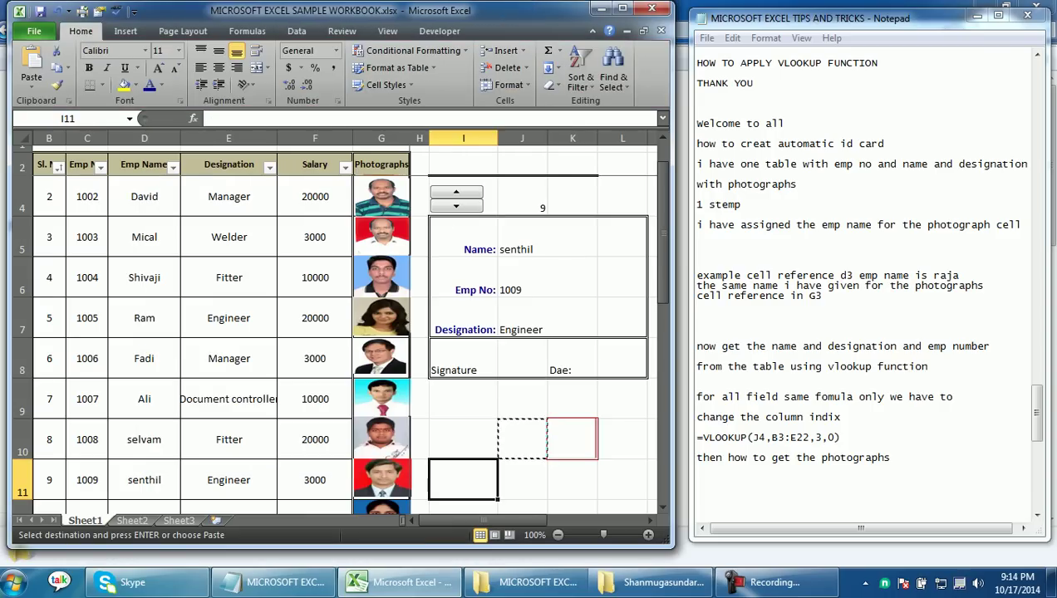
left_click_drag(573, 439, 592, 270)
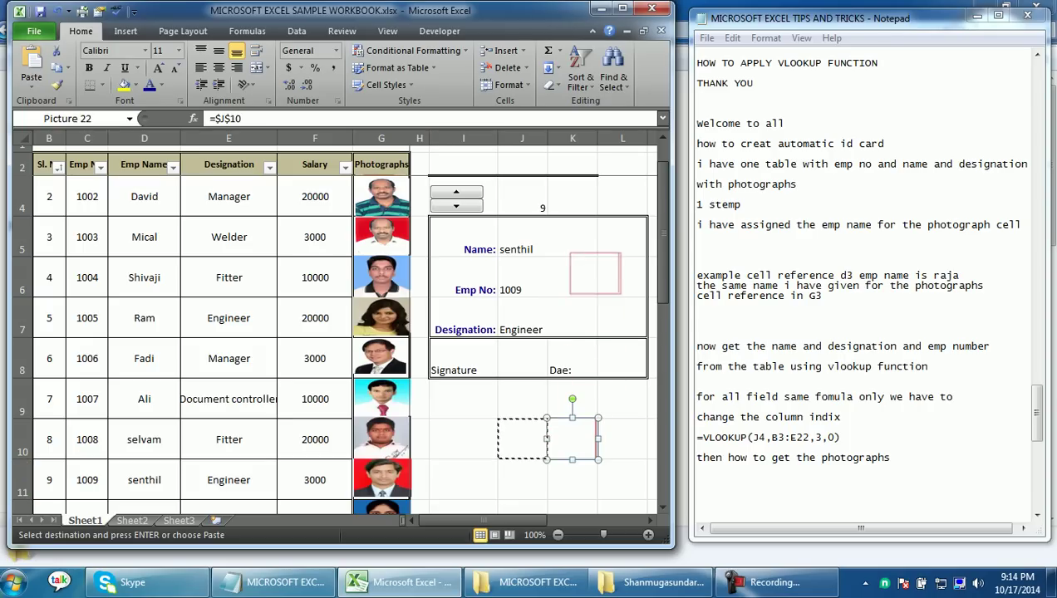
left_click(582, 358)
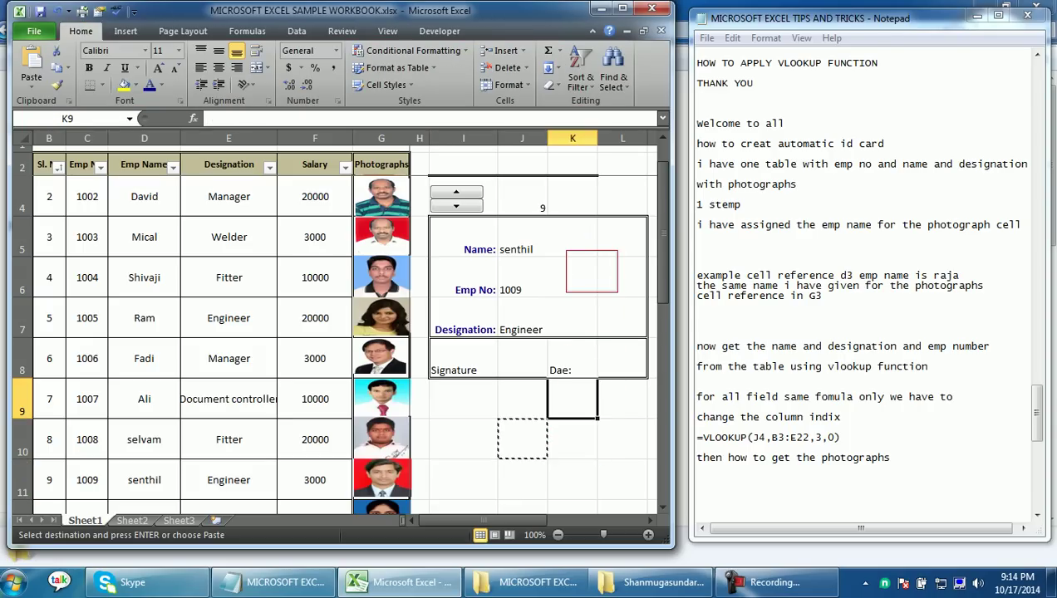
left_click(592, 270)
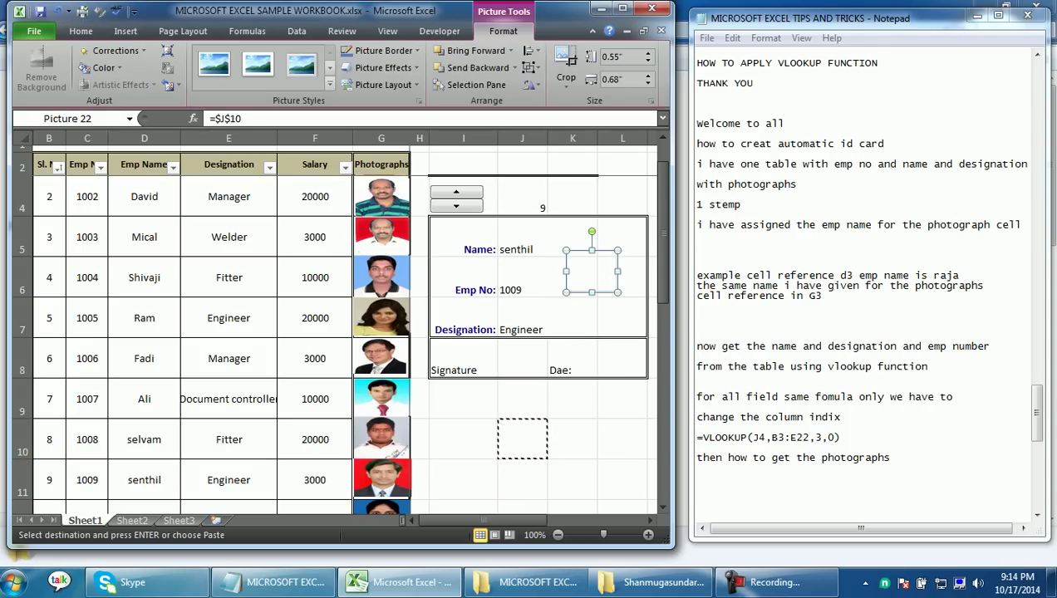
left_click_drag(592, 314, 590, 305)
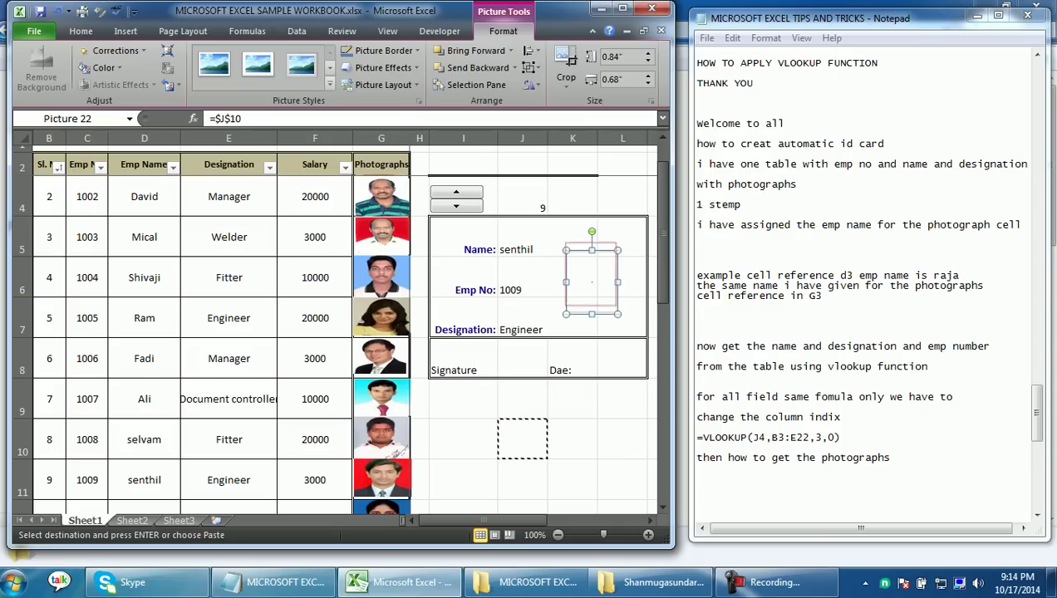
left_click(622, 439)
Step: Add the note 'now we have to get the photographs on the box'
key("Escape")
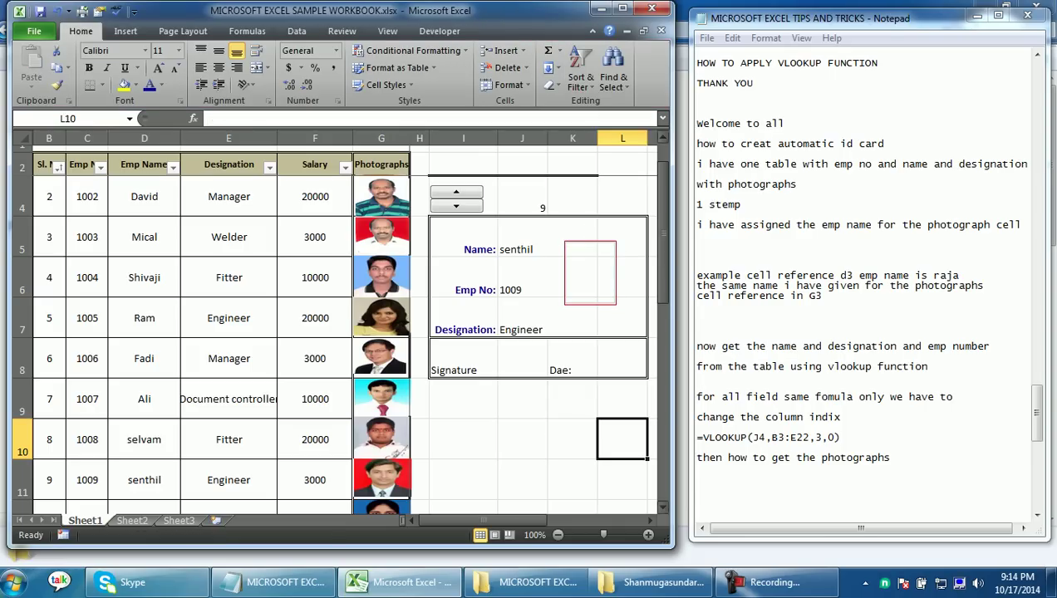
key("alt+Tab")
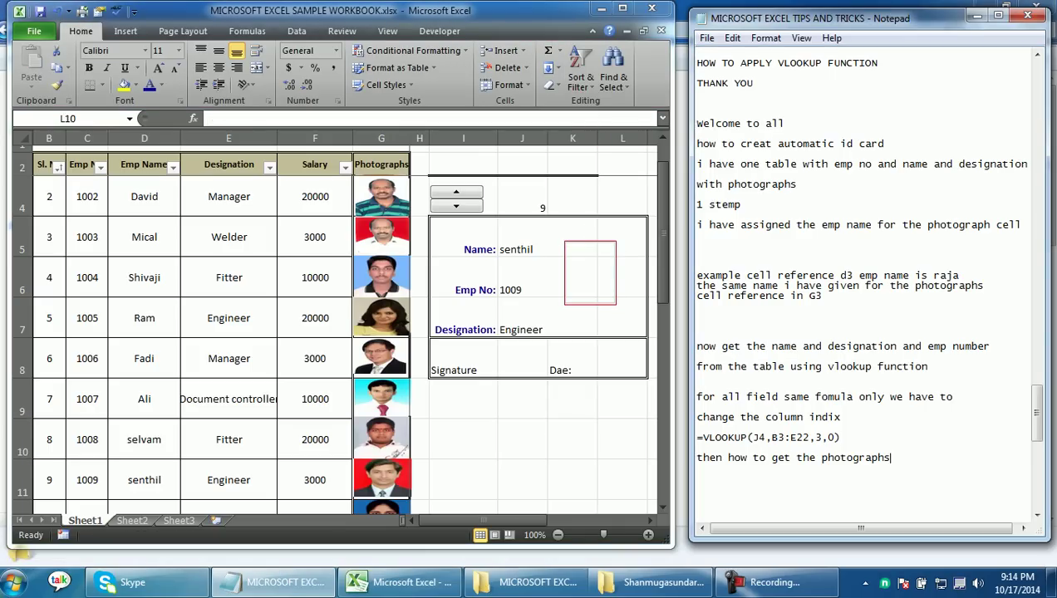
key("Return")
type("now we have to get the  ")
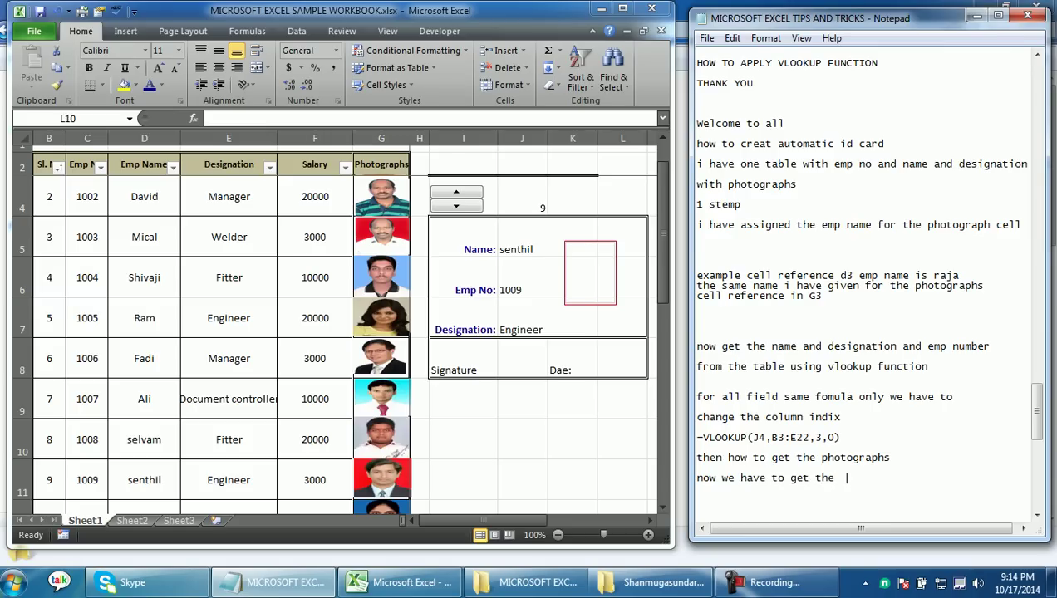
type("photographs on the box")
key("Return")
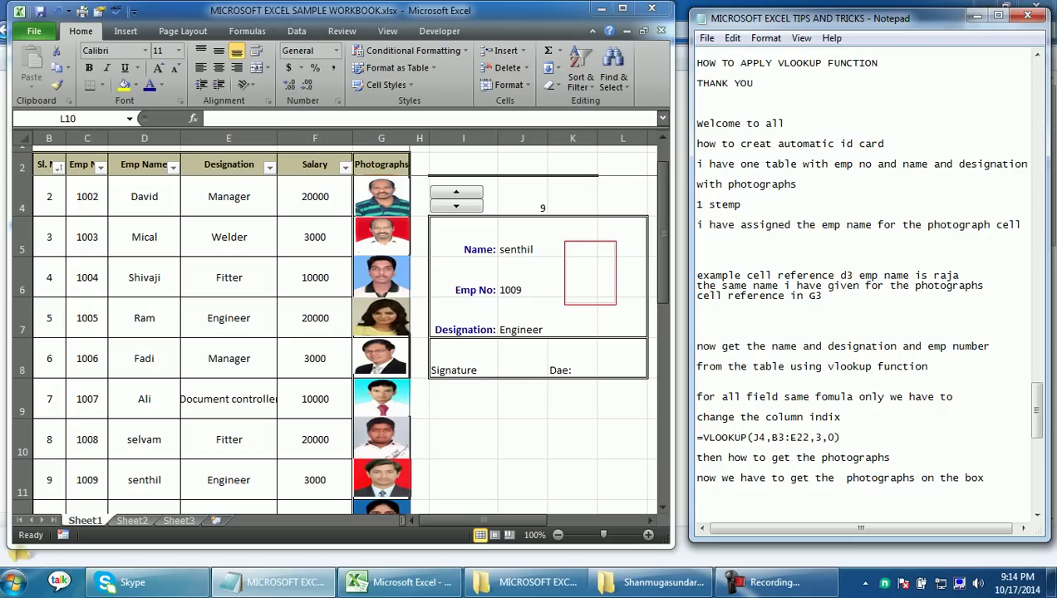
Step: Add the note 'press ctrl + F3' on the next line
key("alt+Tab")
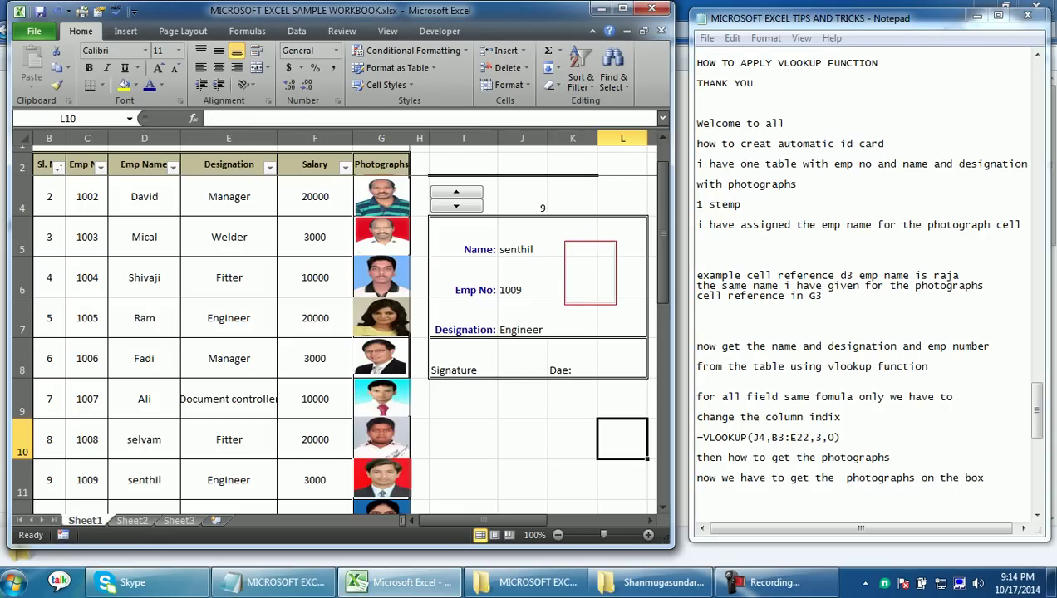
key("alt+Tab")
scroll(864, 282, "down", 1)
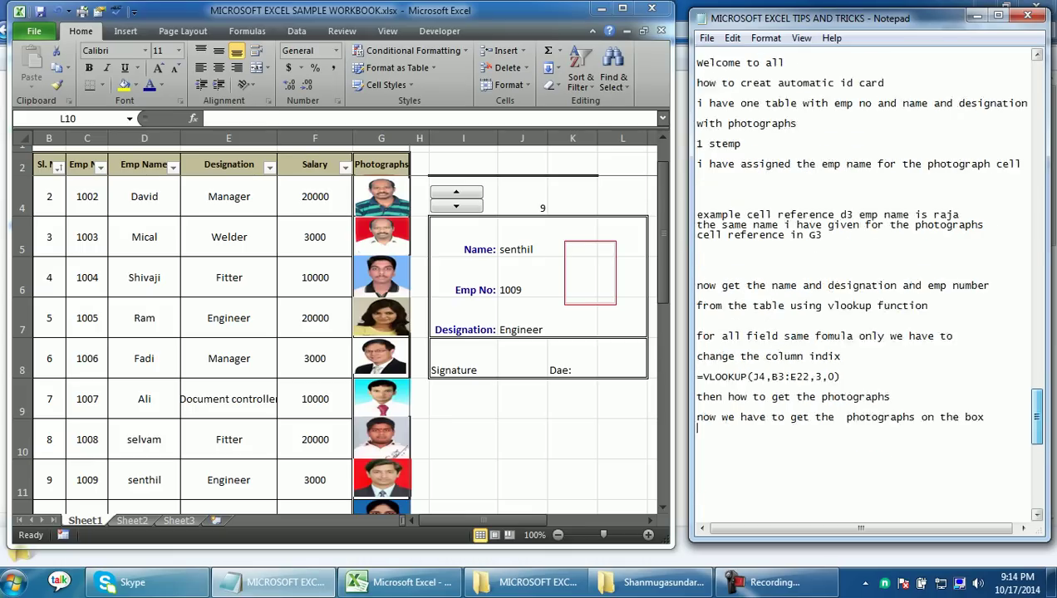
scroll(864, 283, "down", 1)
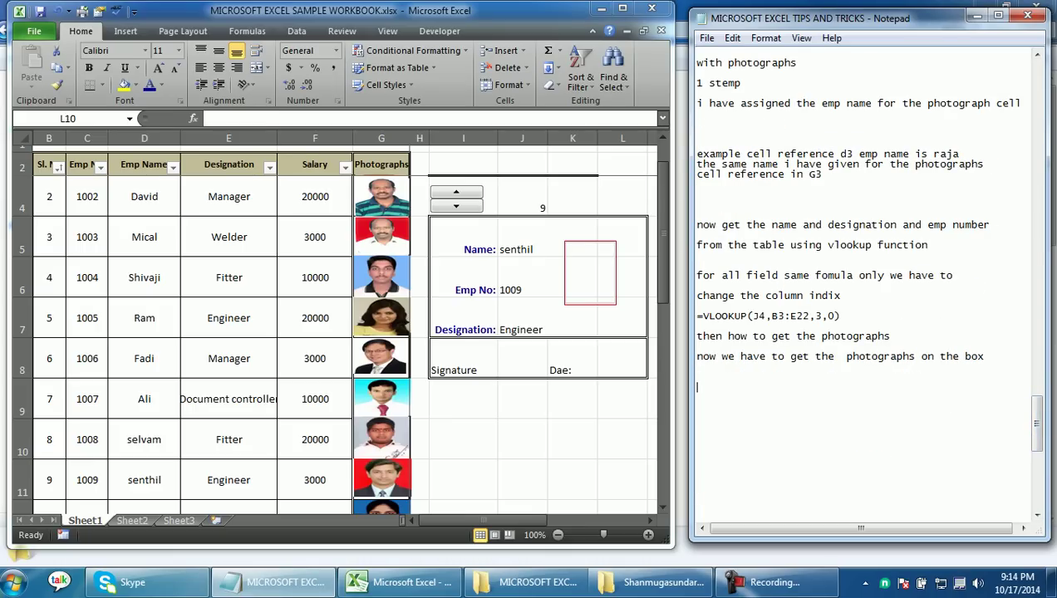
type("pre")
type(" ctrl ")
type("+")
type(" F3")
key("Return")
left_click(717, 387)
type("ss")
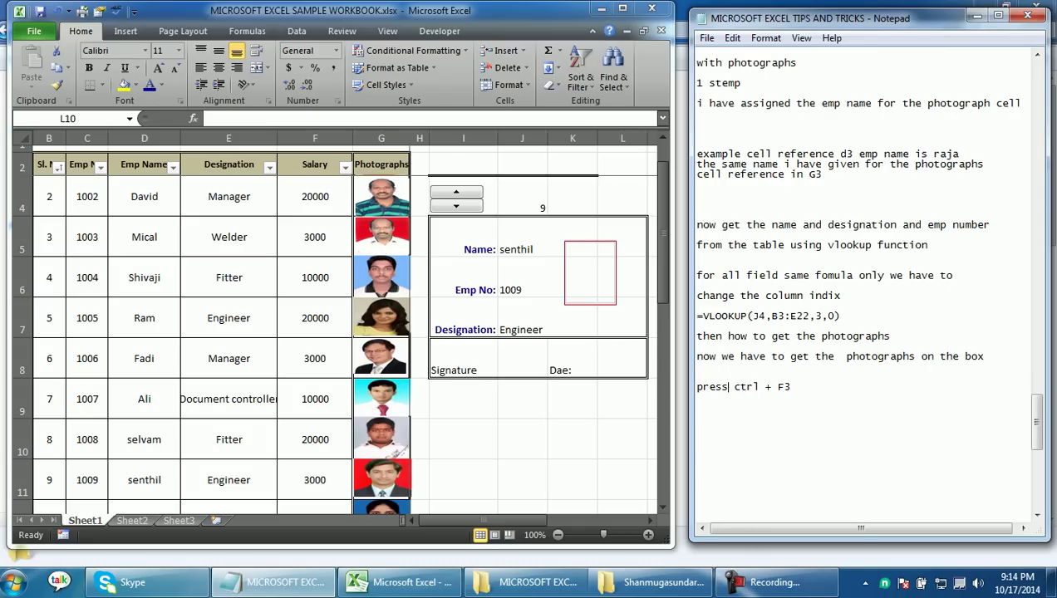
left_click(622, 438)
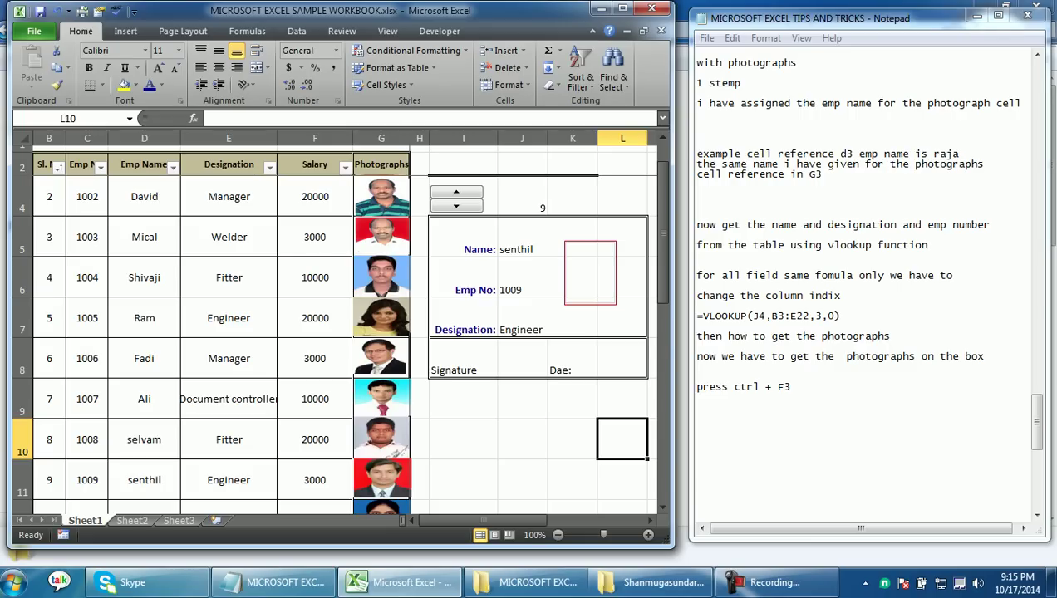
key("ctrl+F3")
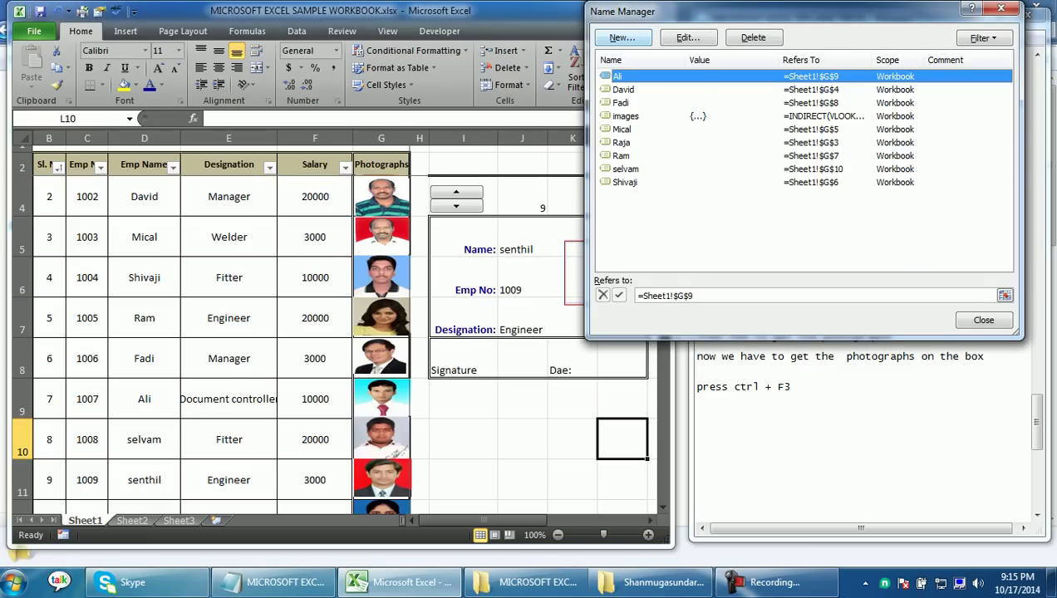
Step: Create a new name idcard referring to =vlookup(Sheet1!$J$5,1,0)
key("Return")
type("idca")
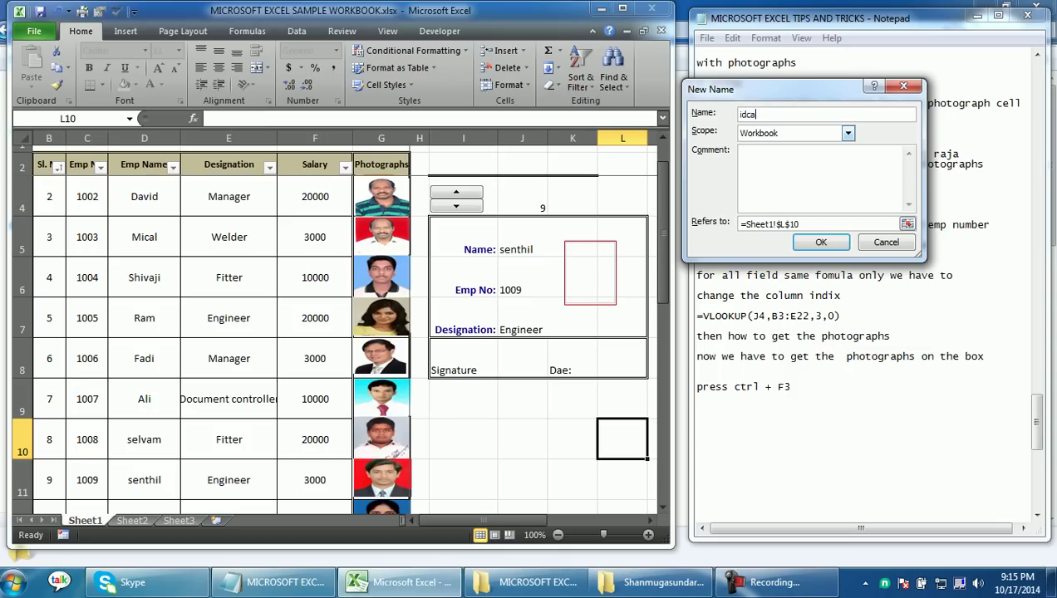
type("rd")
key("Tab")
key("Tab")
key("Tab")
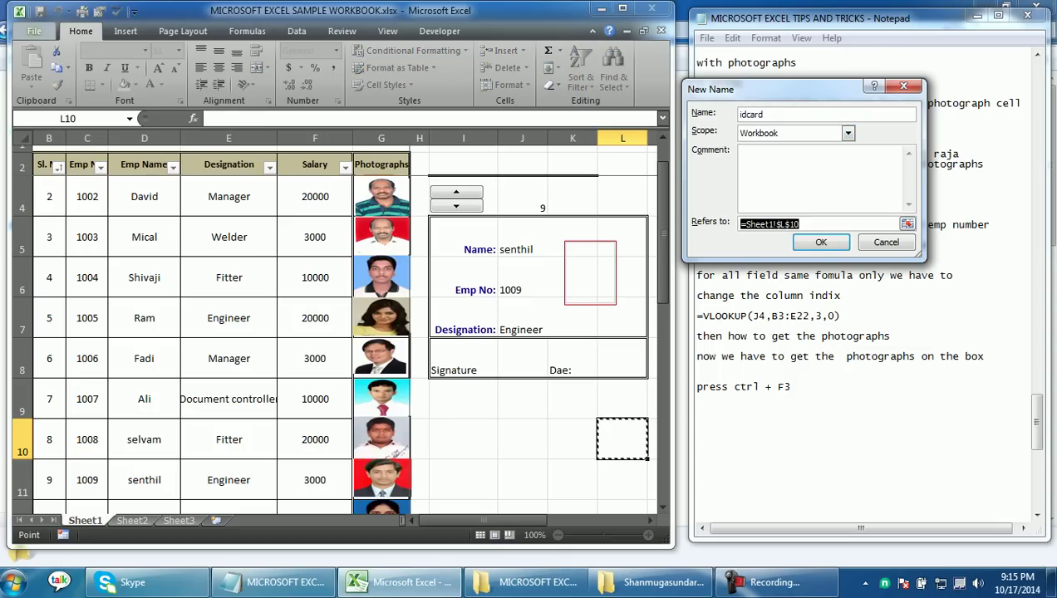
type("=vlookup(")
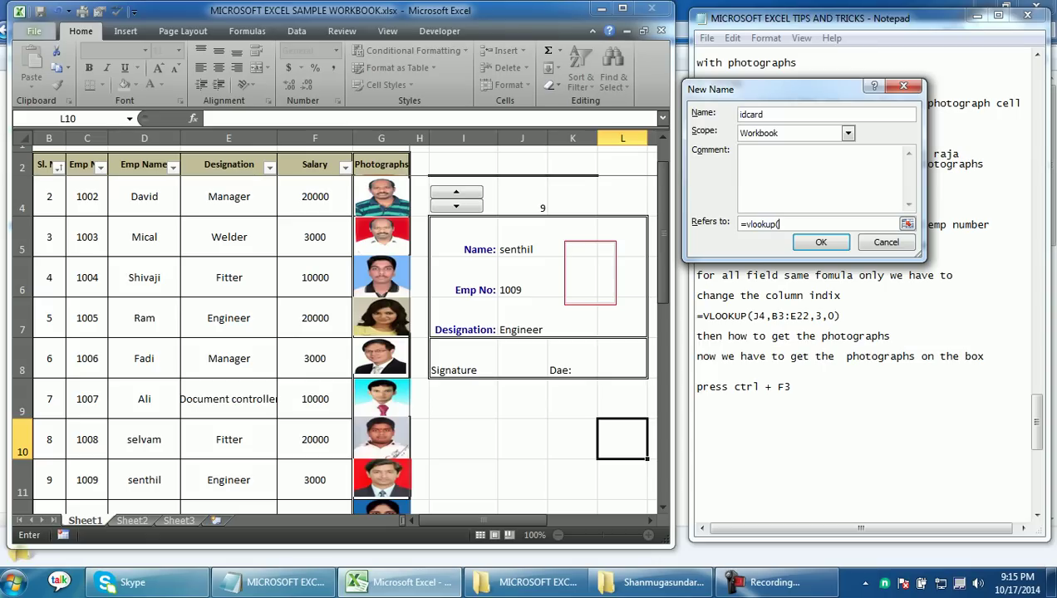
left_click(547, 235)
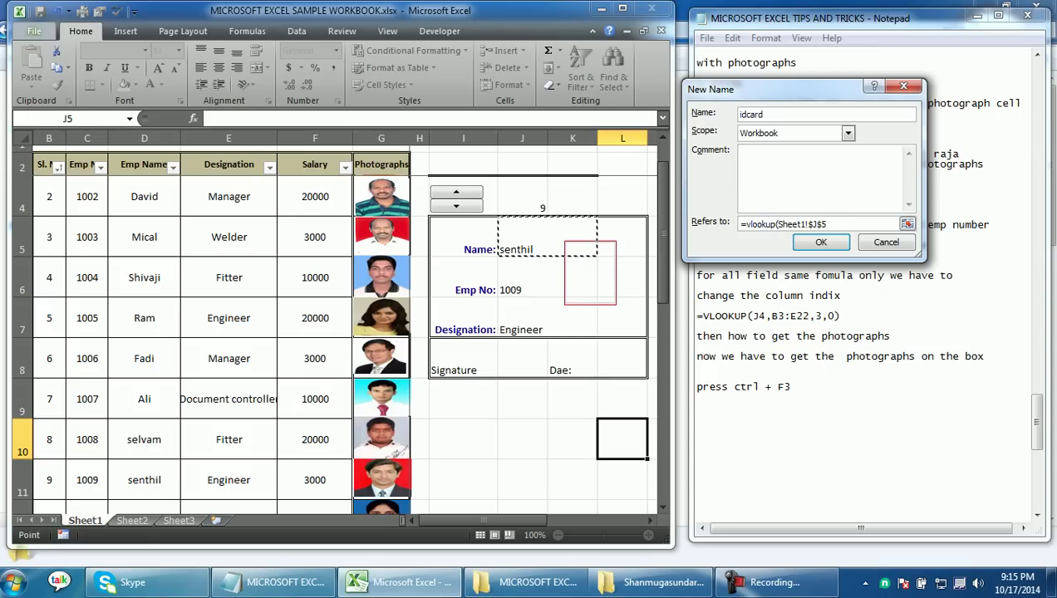
type(",1,0)")
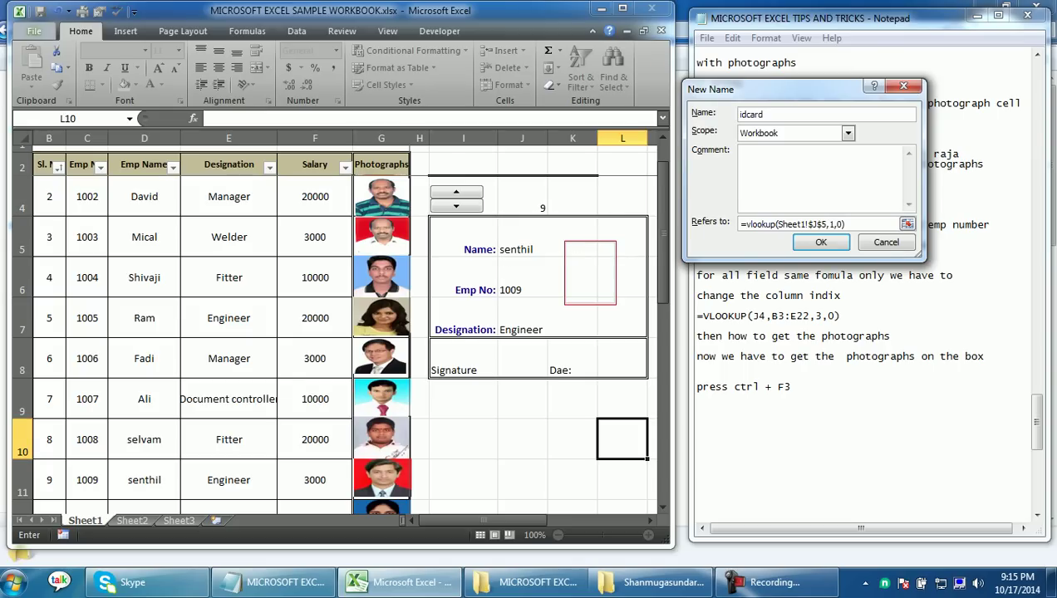
Step: Change idcard to =INDIRECT(VLOOKUP(Sheet1!$J$5,1,0)) in Name Manager and confirm saving
key("Return")
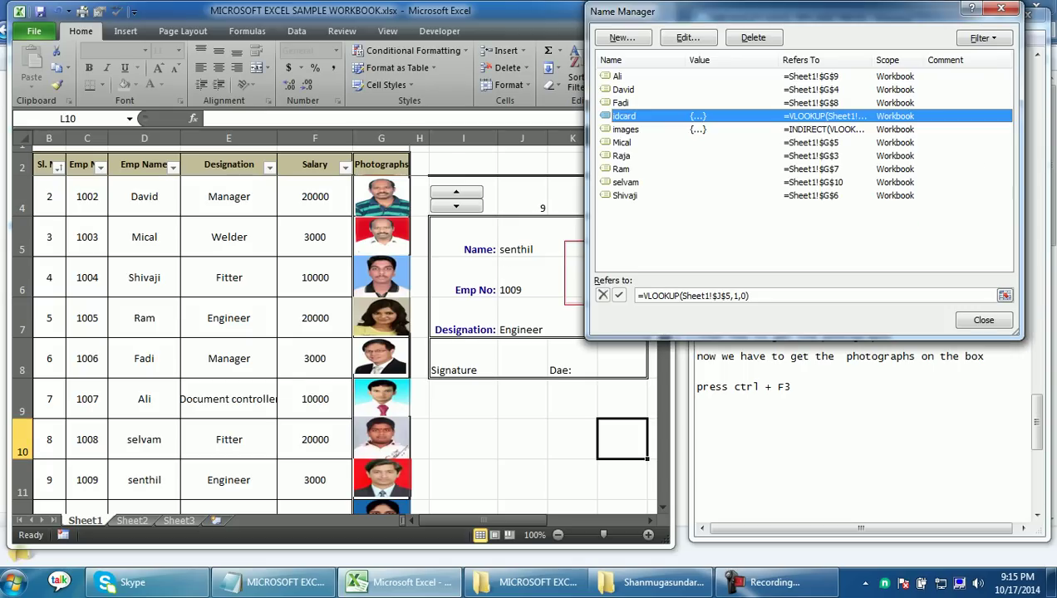
left_click(640, 296)
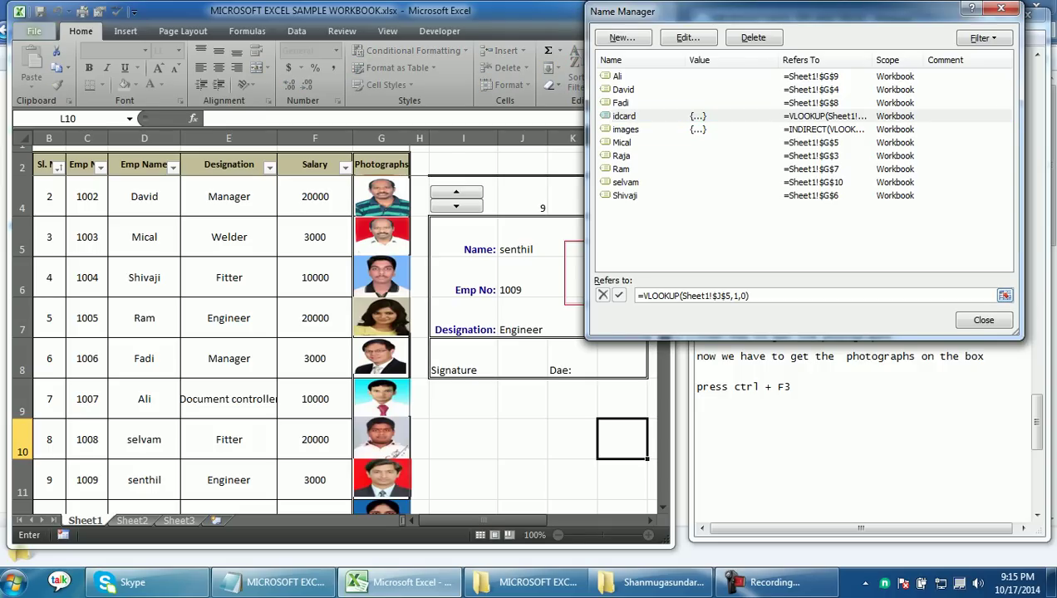
type("indirect(")
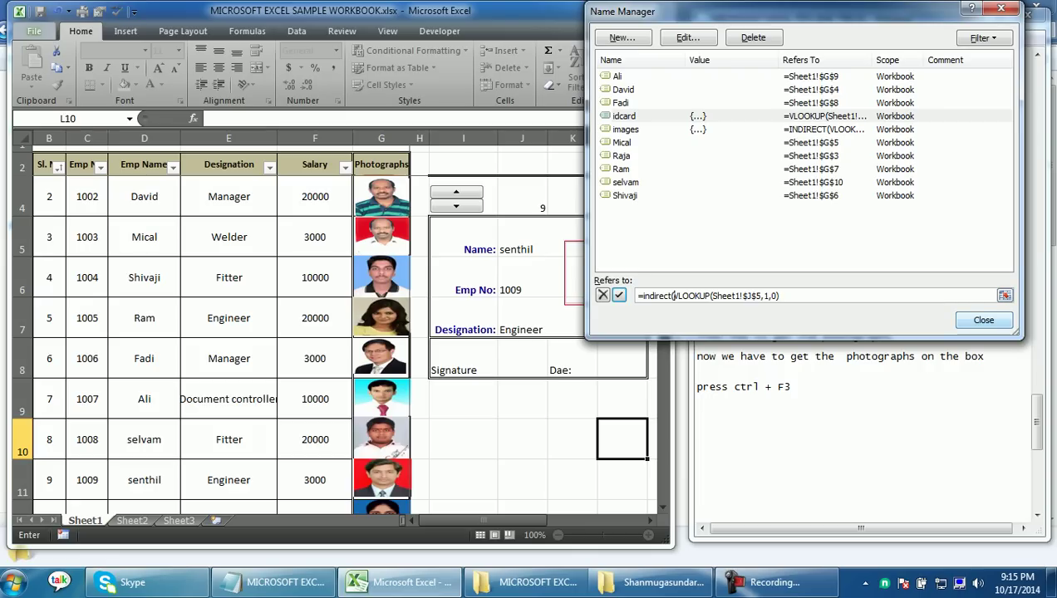
left_click(983, 320)
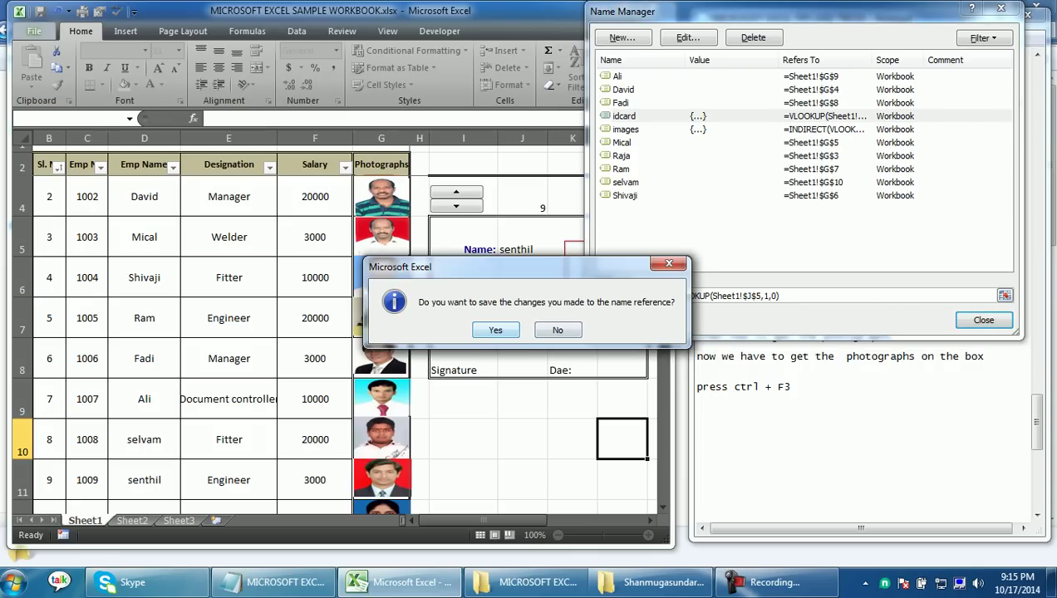
key("Return")
key("Return")
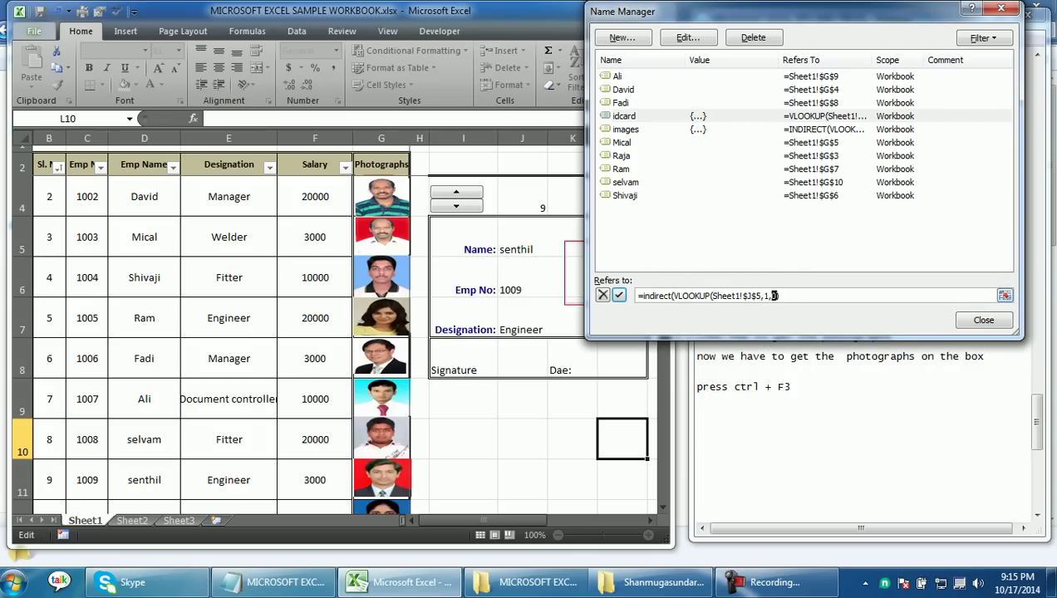
left_click(779, 296)
type(")")
left_click(983, 320)
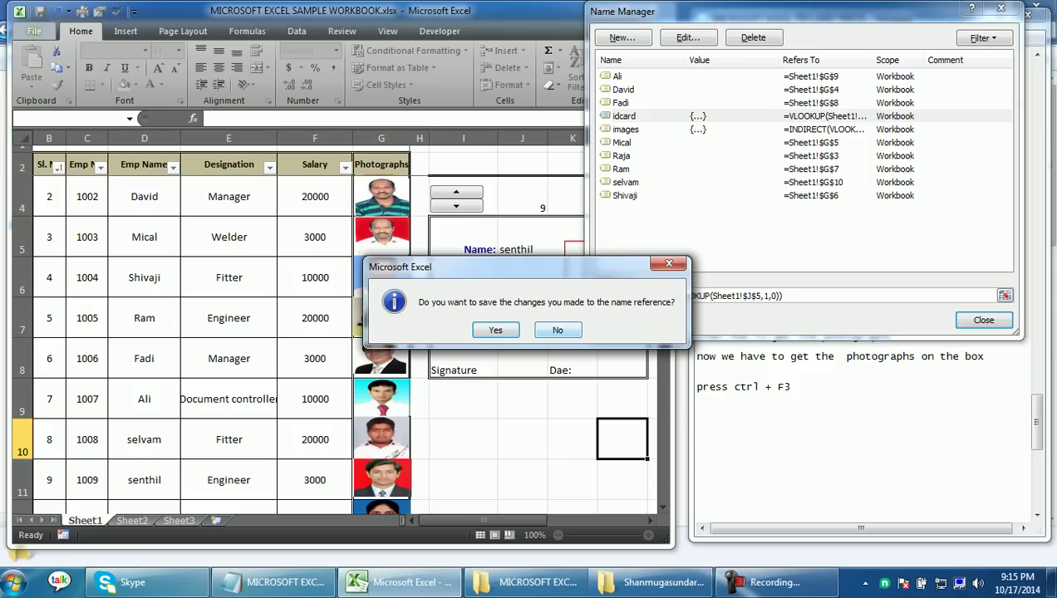
left_click(495, 330)
left_click(522, 439)
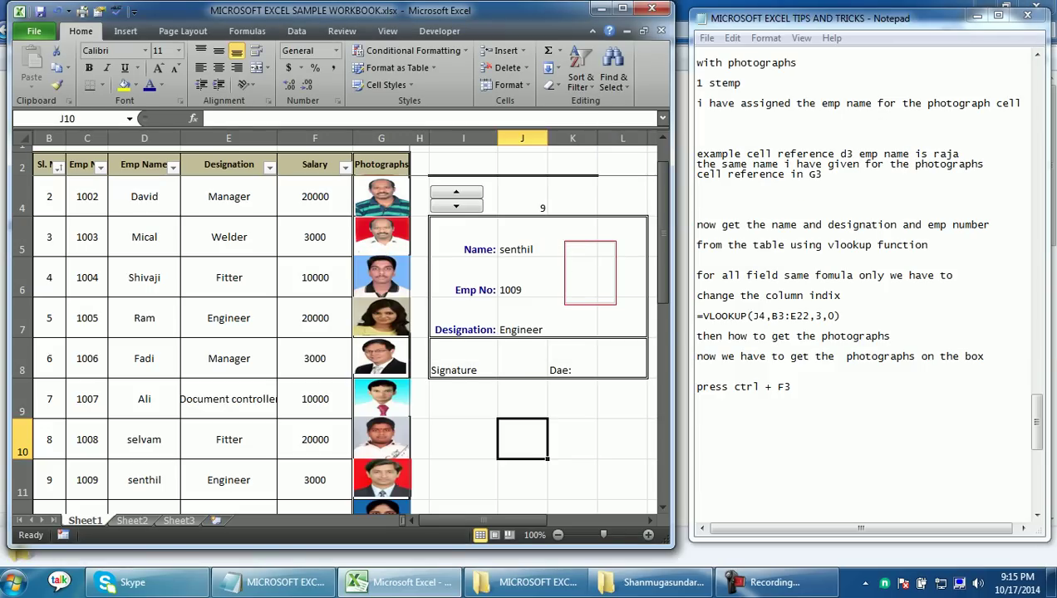
left_click(590, 272)
left_click(242, 119)
key("BackSpace")
key("BackSpace")
key("BackSpace")
key("BackSpace")
key("BackSpace")
type("idcard")
key("Return")
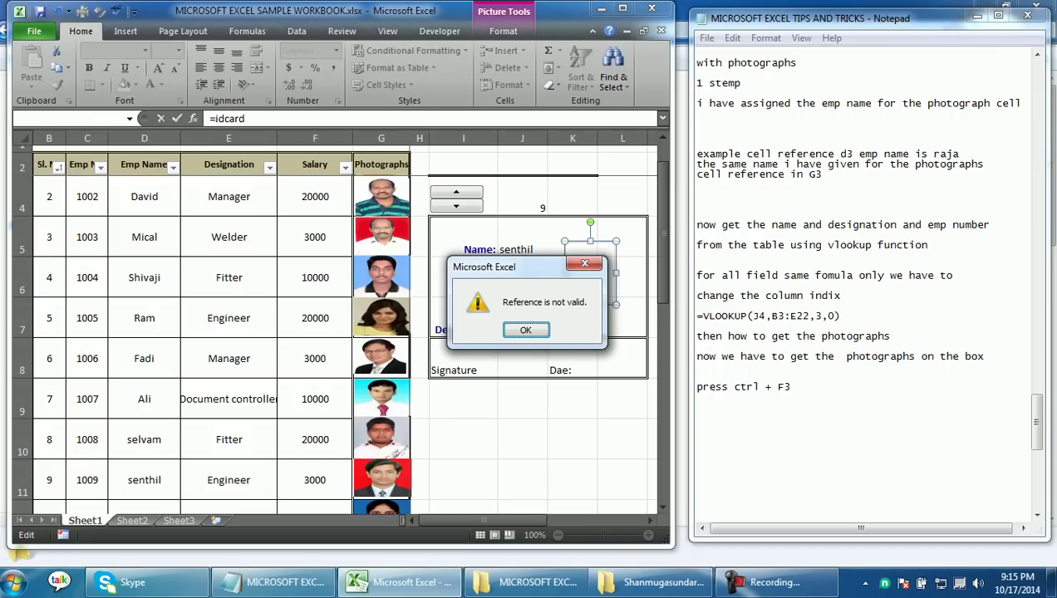
key("Return")
key("Return")
key("Return")
key("Escape")
left_click(524, 237)
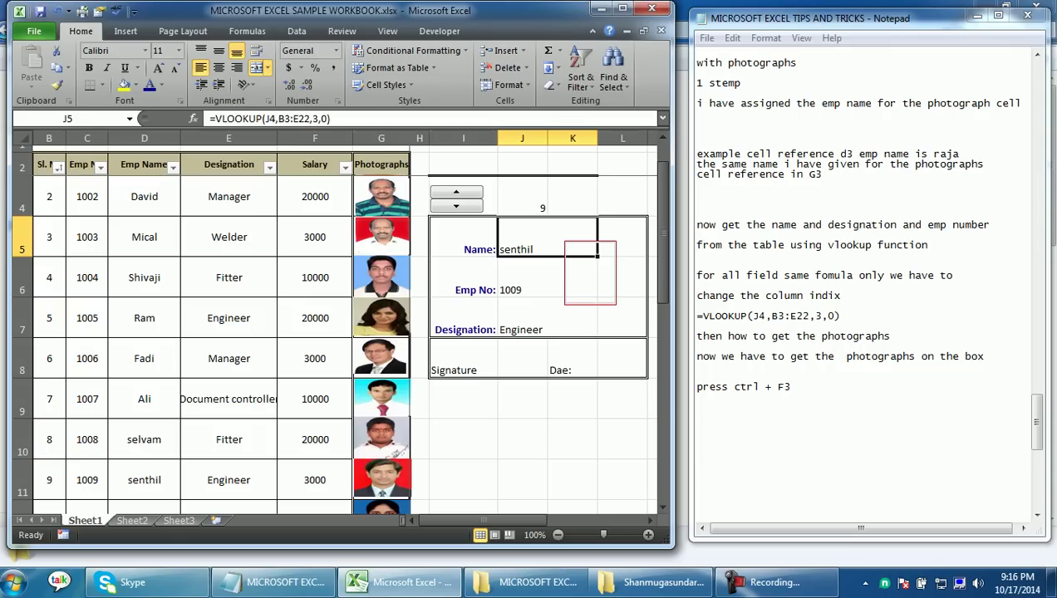
Step: Note 'something worng', 'again i have to apply the formula', 'for getting the image through vlookup'
left_click(573, 398)
left_click(698, 407)
type("something worng")
key("Return")
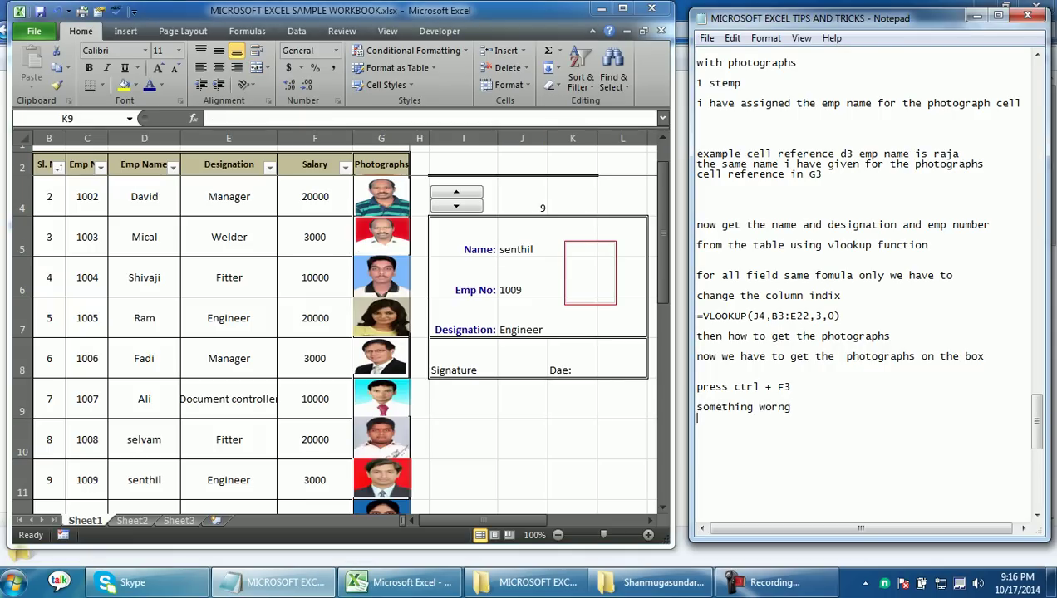
type("again i have to apply the formula")
key("Return")
key("Return")
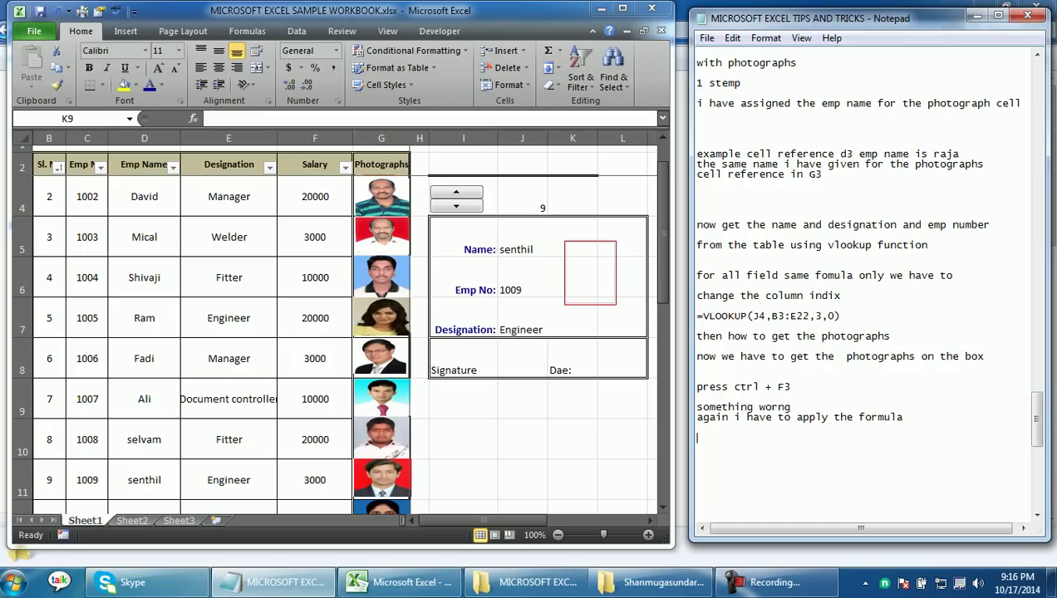
type("for getting the i")
type("mage through vlookup")
key("Return")
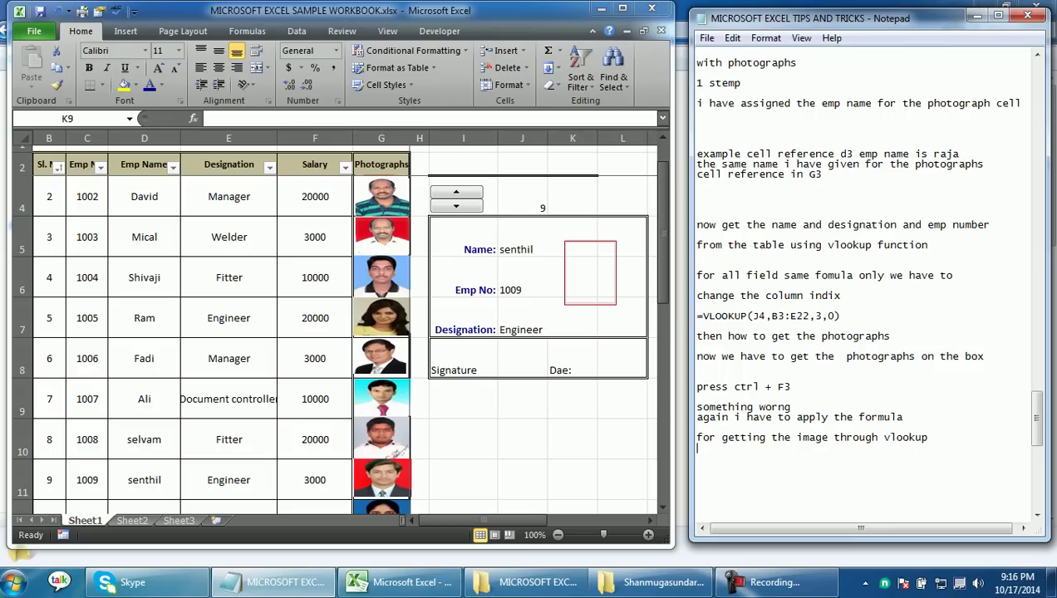
Step: Check J5's formula in the workbook, then add the note 'Press Ctrl+F3'
key("alt+Tab")
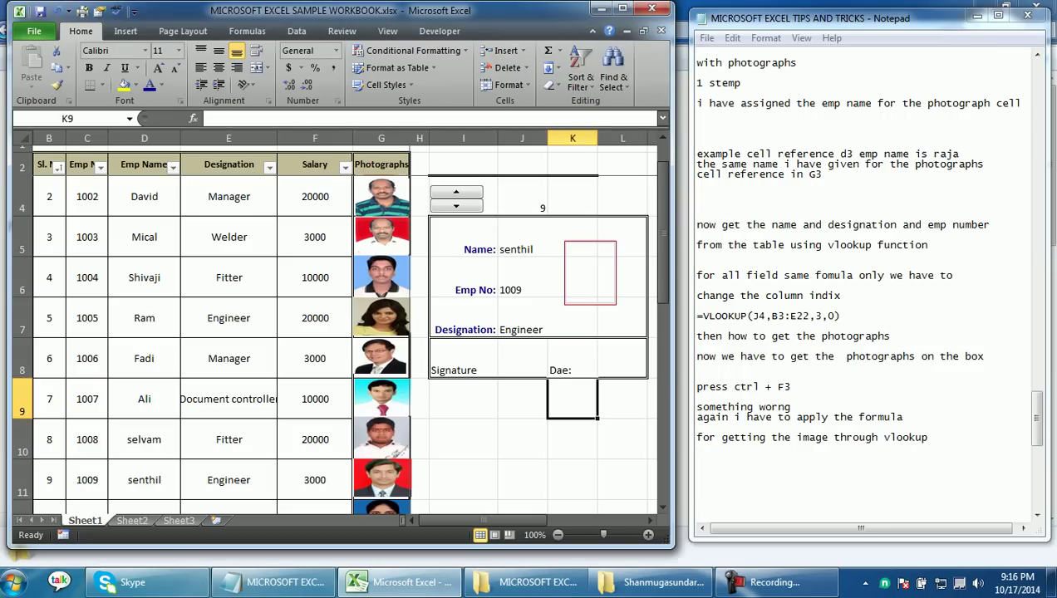
left_click(547, 238)
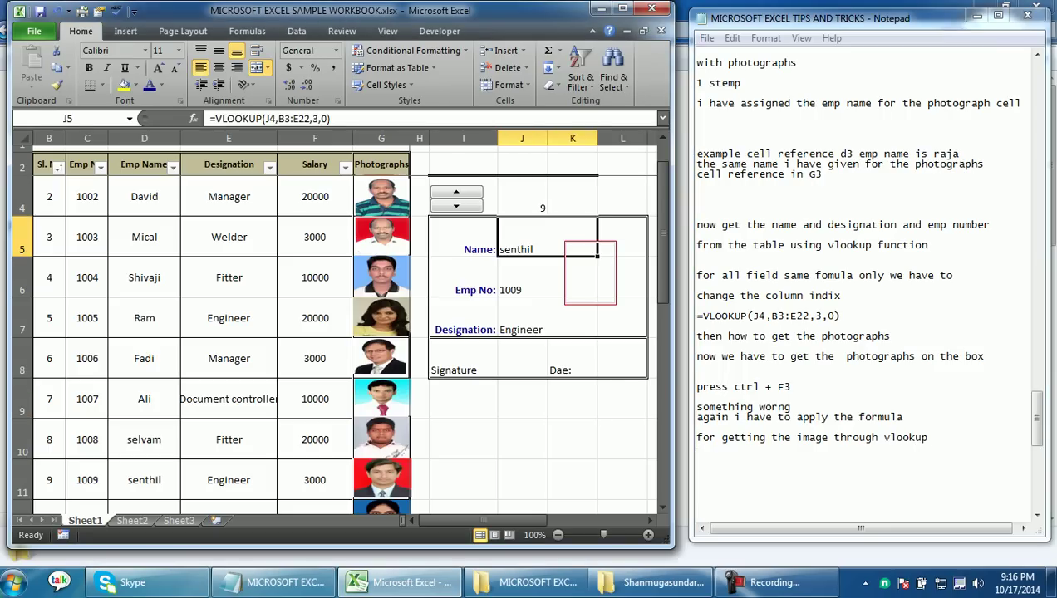
left_click(522, 438)
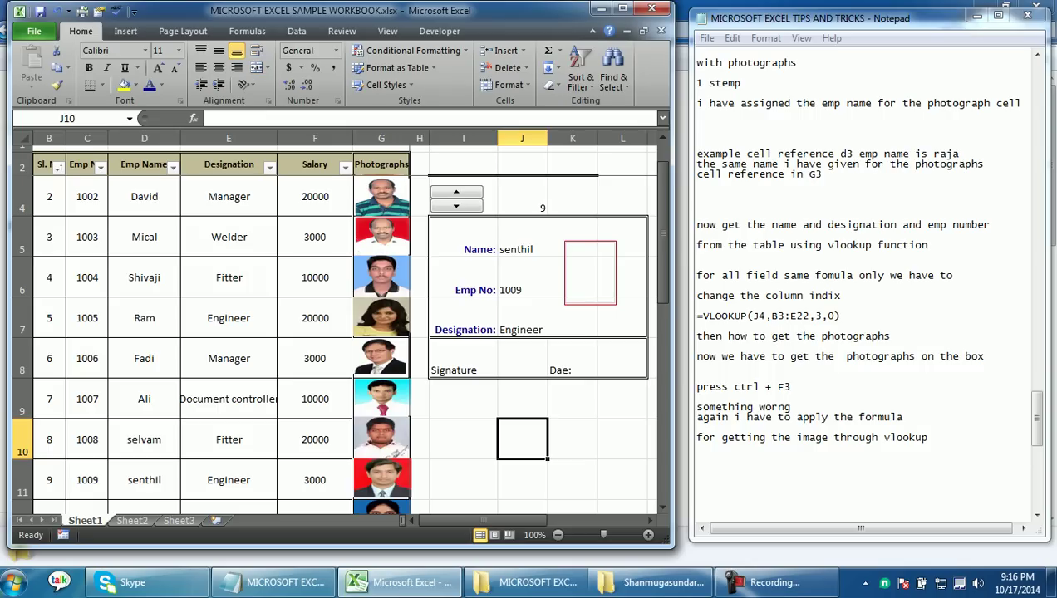
left_click(571, 399)
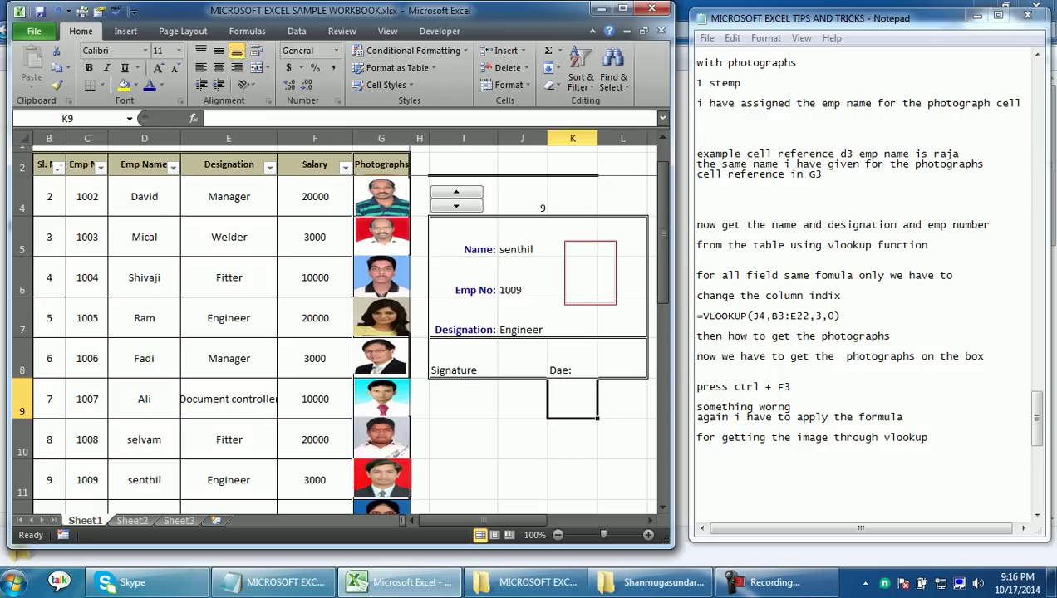
left_click(697, 478)
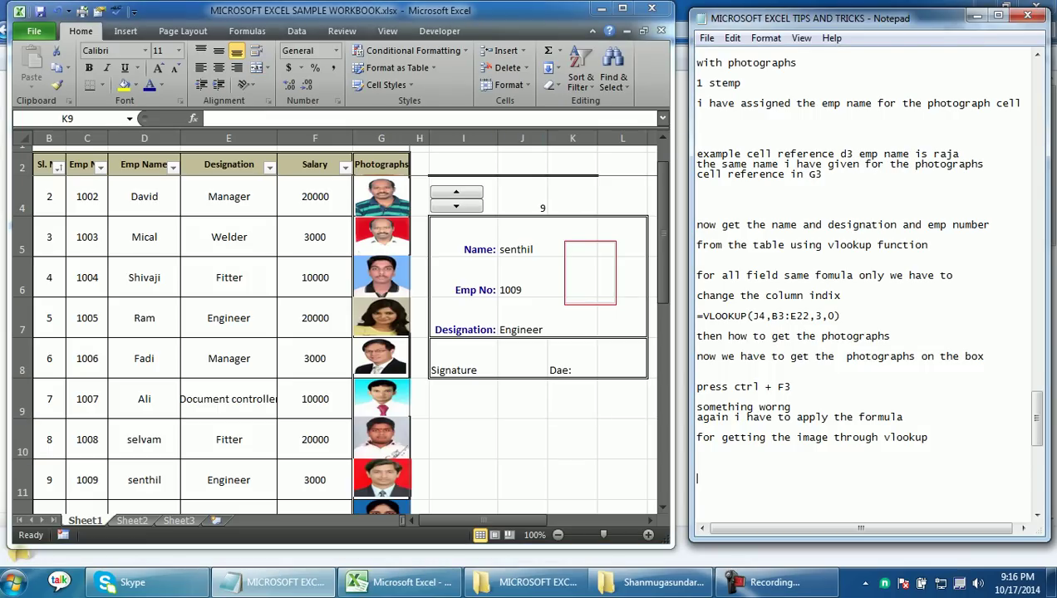
type("Press ")
type("Ctrl+F3")
key("Return")
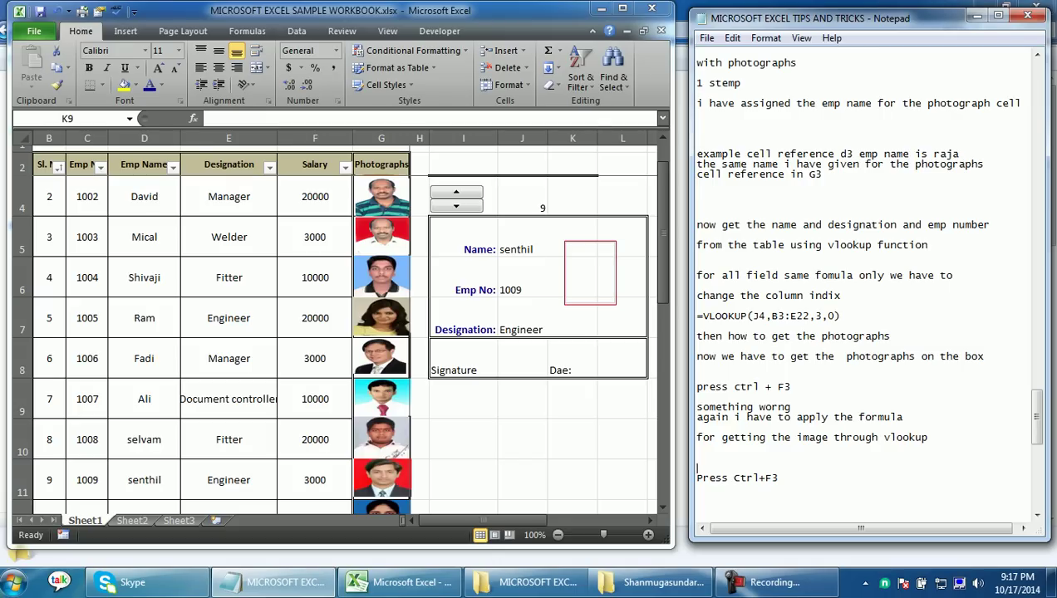
Step: Define a new name 'image' referring to =vlookup(Sheet1!$J$5,Sheet1!$D$4:$D$19,1,0)
key("alt+Tab")
key("ctrl+F3")
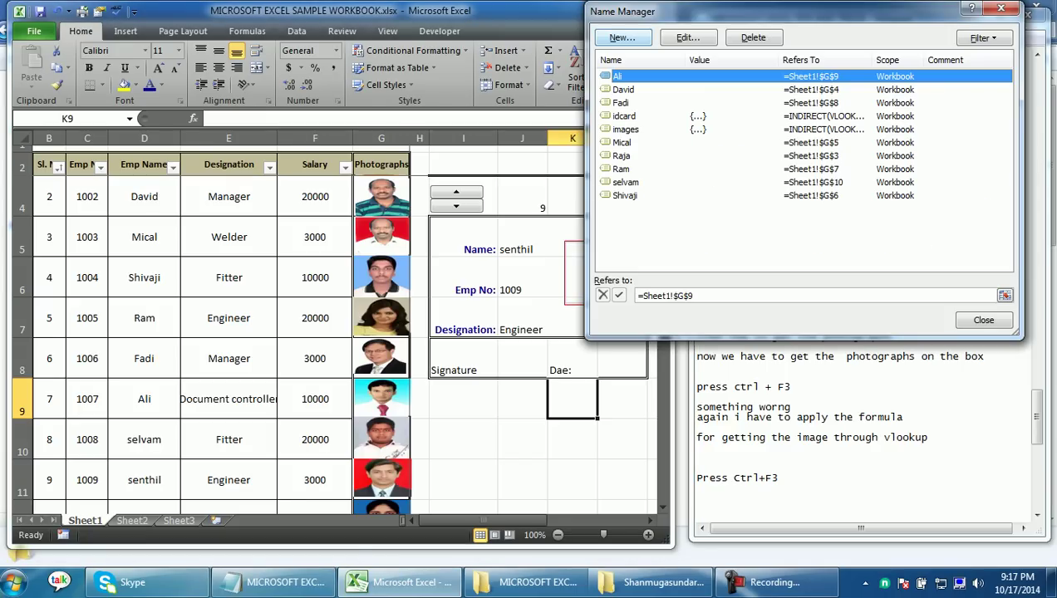
key("alt+n")
type("image")
left_click(795, 224)
key("BackSpace")
key("BackSpace")
key("BackSpace")
key("BackSpace")
key("BackSpace")
key("BackSpace")
key("BackSpace")
key("BackSpace")
key("BackSpace")
key("BackSpace")
key("BackSpace")
type("vlookup(")
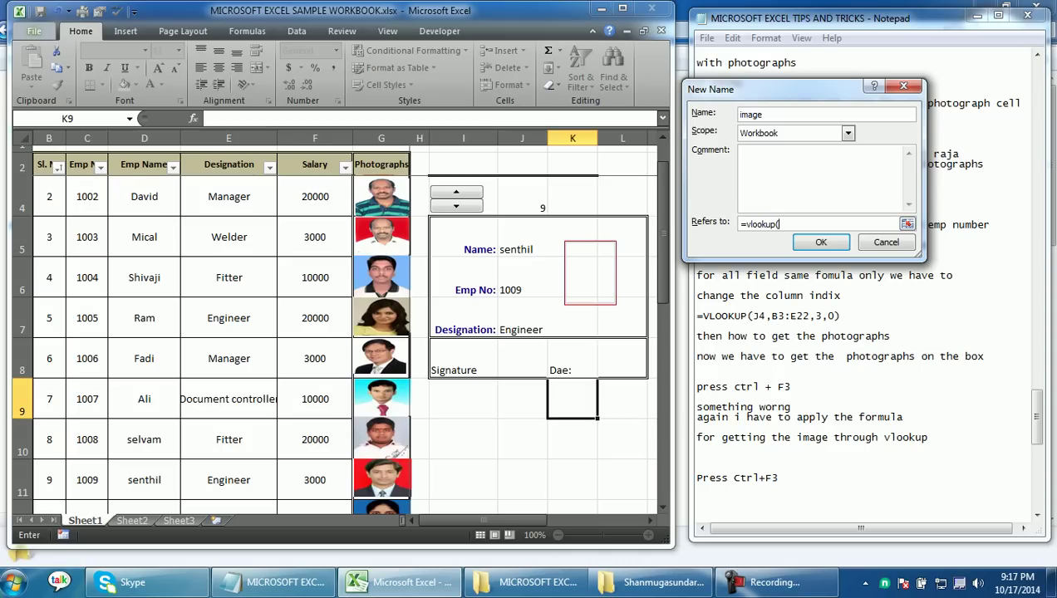
left_click(586, 246)
type(",")
left_click_drag(144, 196, 183, 455)
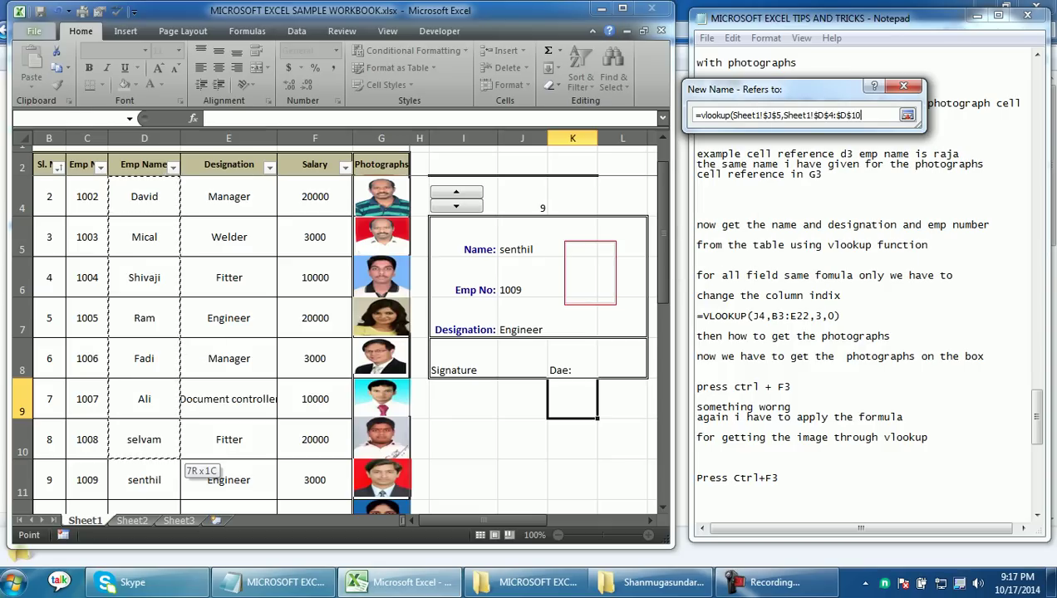
left_click_drag(183, 469, 167, 449)
type(",1,0)")
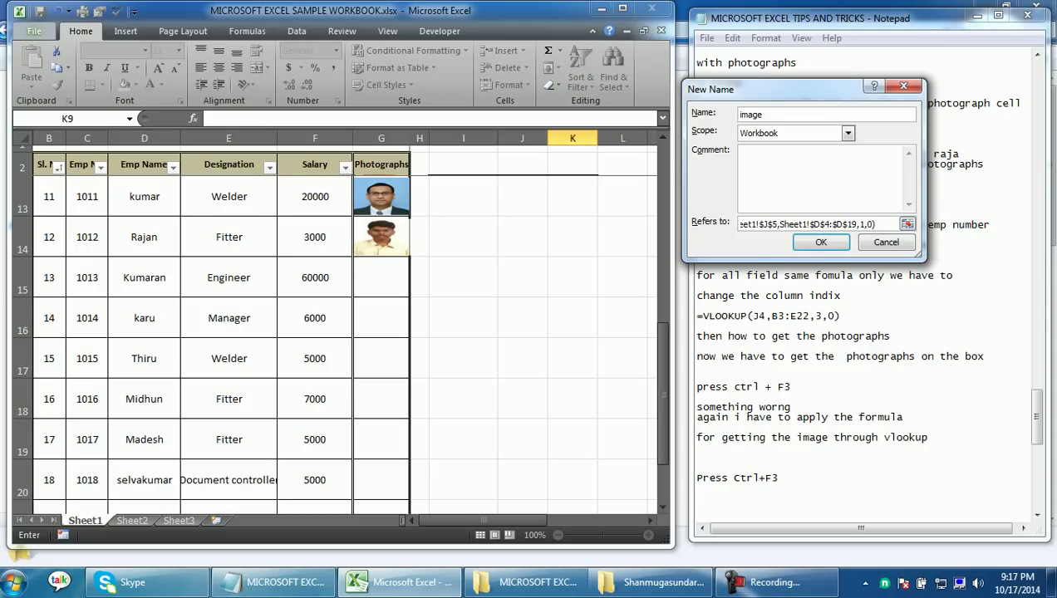
Step: Save the image name, then change its formula to =indirect(VLOOKUP(Sheet1!$J$5,Sheet1!$D$4:$D$19,1,0))
left_click(820, 242)
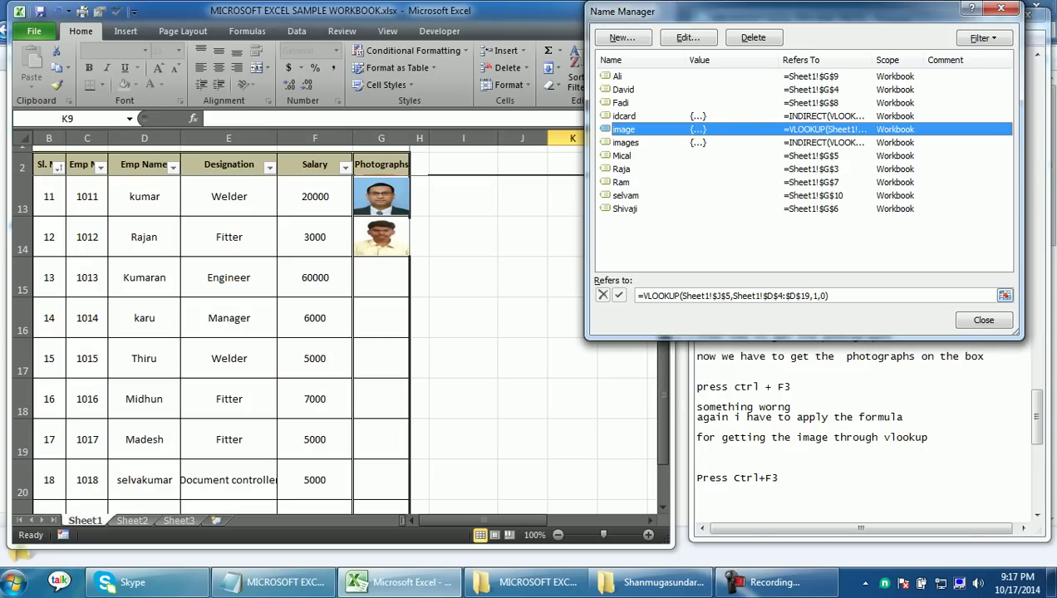
left_click(641, 296)
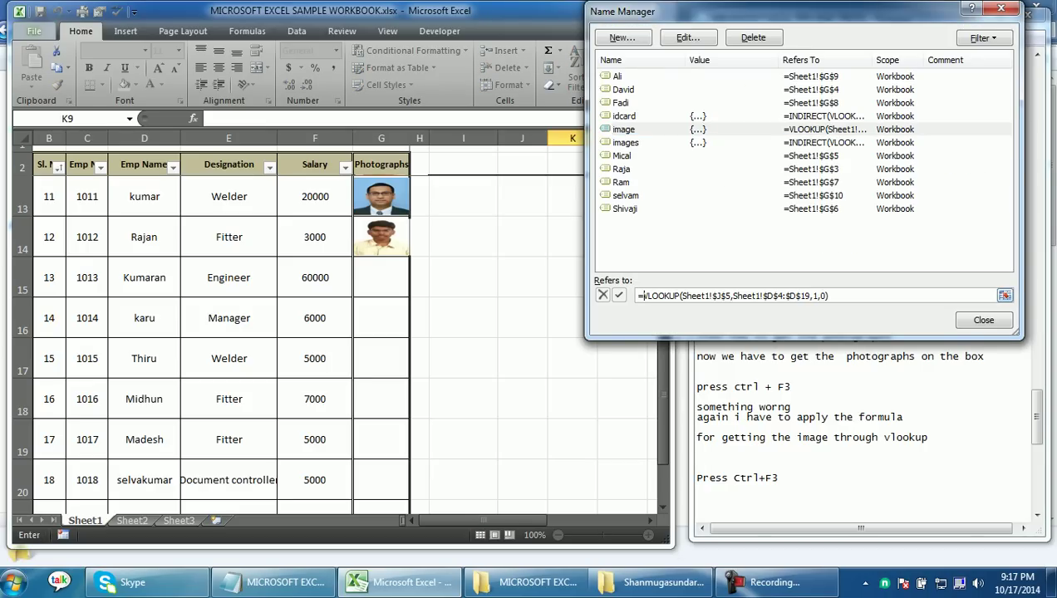
type("indirect(")
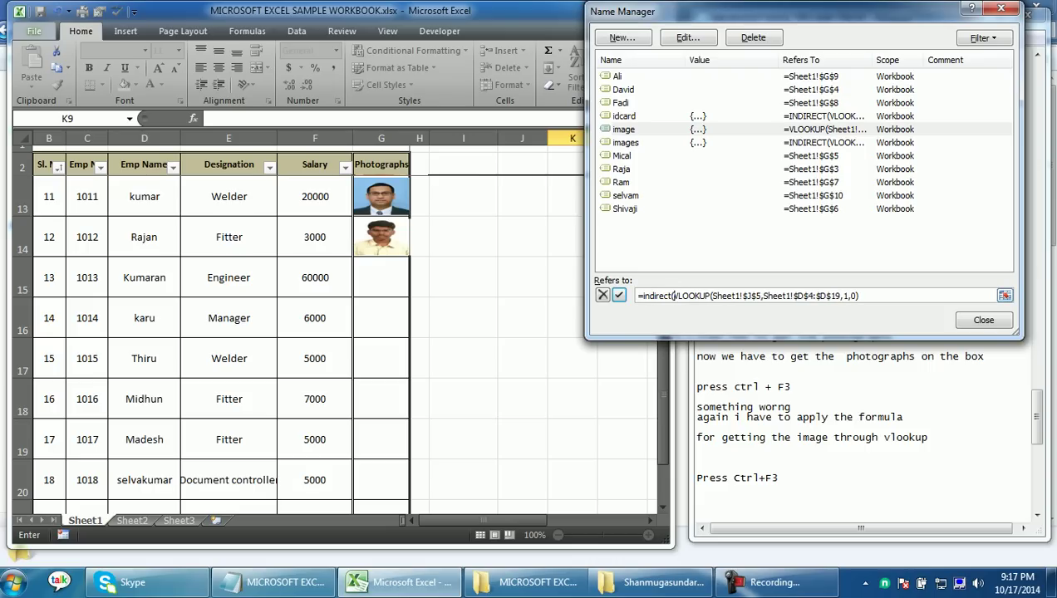
type(")")
key("Escape")
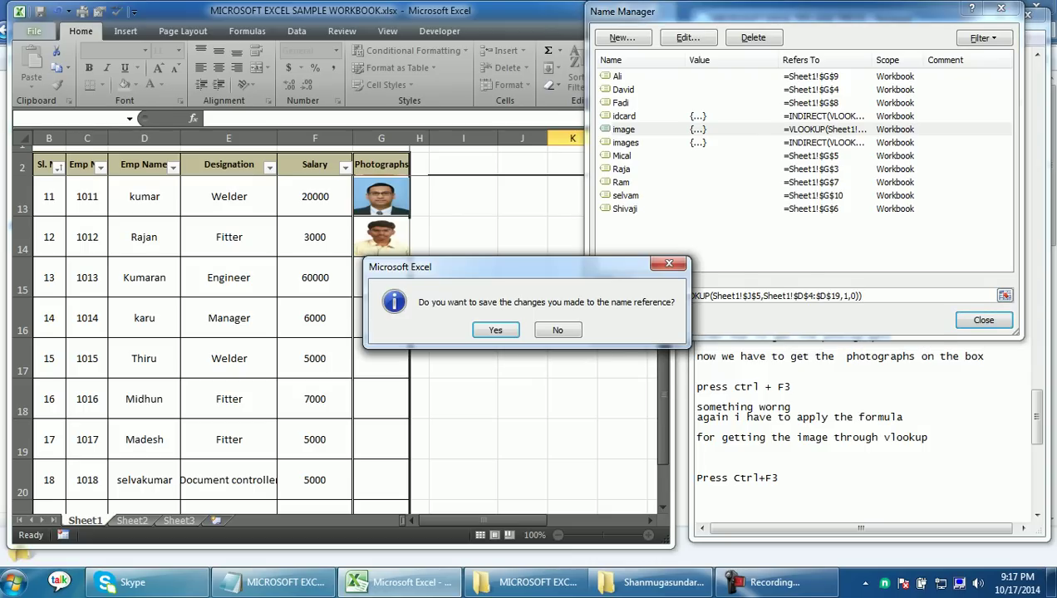
key("Return")
left_click(463, 318)
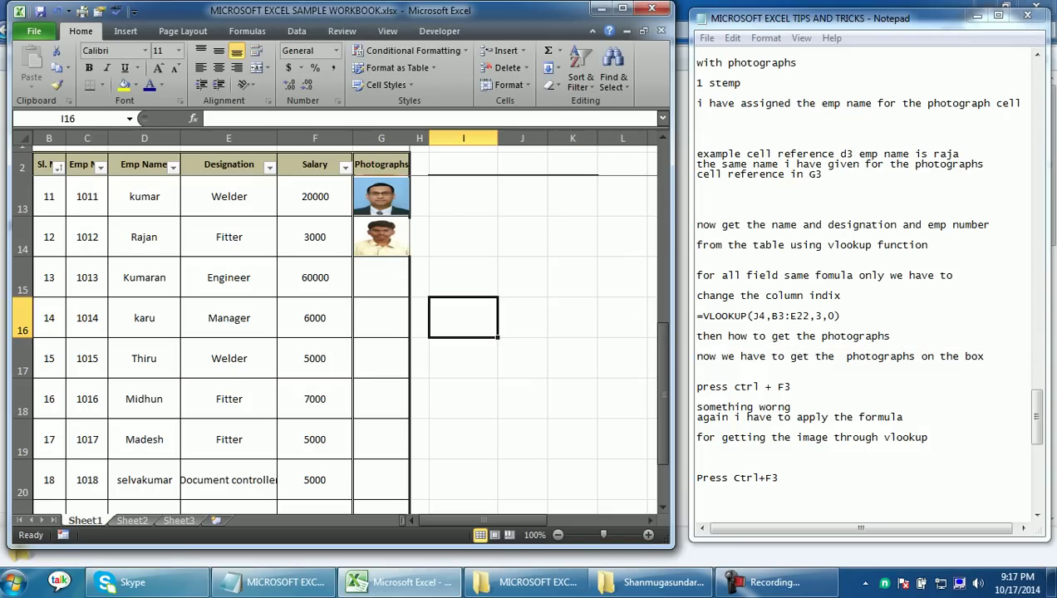
Step: Try linking the photo box to =image, then cancel the invalid-reference edit
left_click_drag(662, 391, 663, 199)
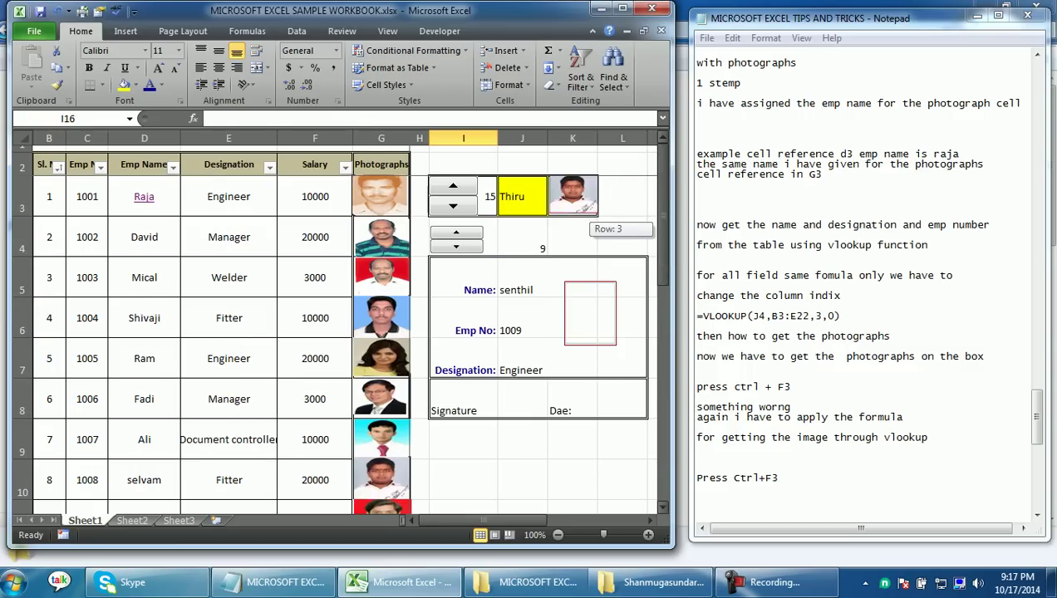
left_click(590, 314)
left_click(241, 118)
key("BackSpace")
key("BackSpace")
key("BackSpace")
key("BackSpace")
key("BackSpace")
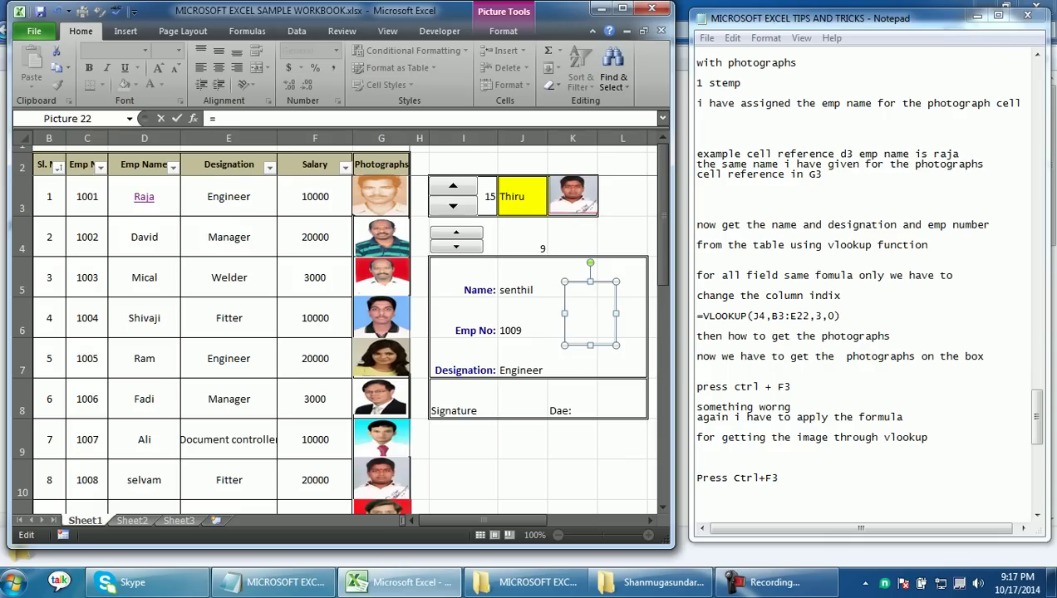
type("image")
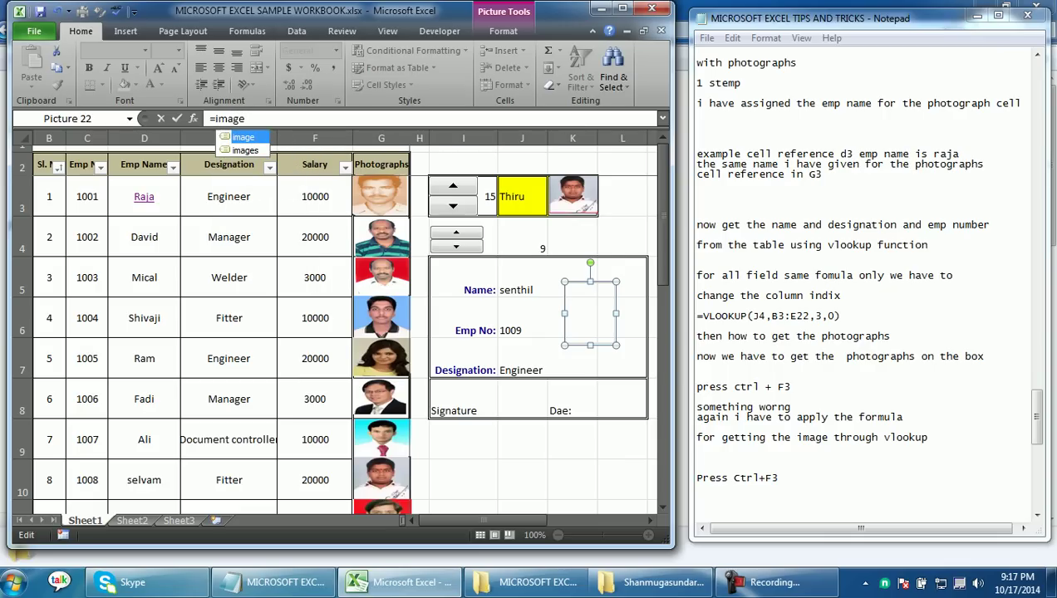
key("Return")
key("Return")
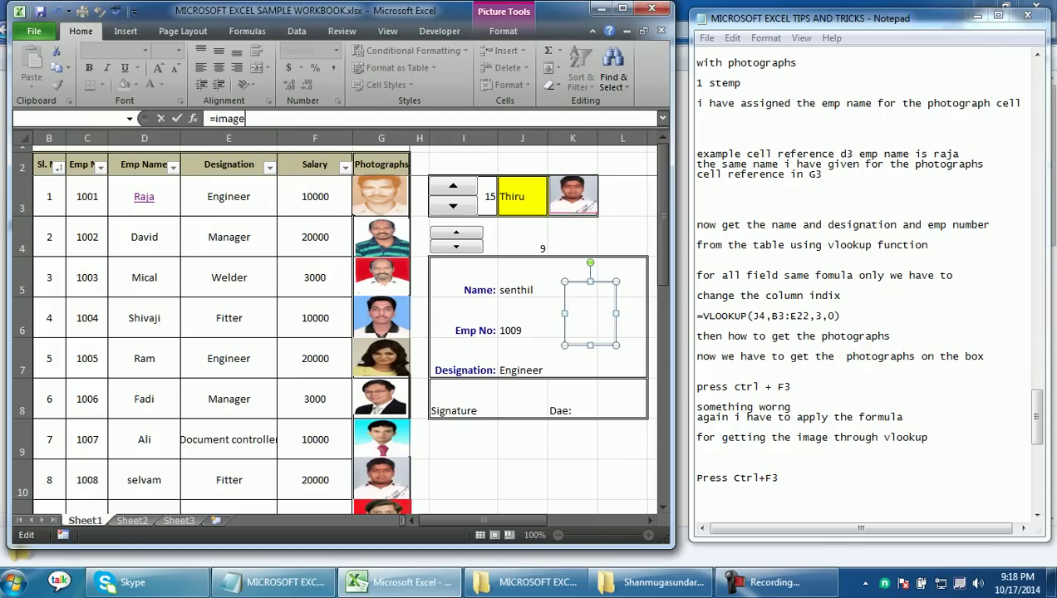
key("Return")
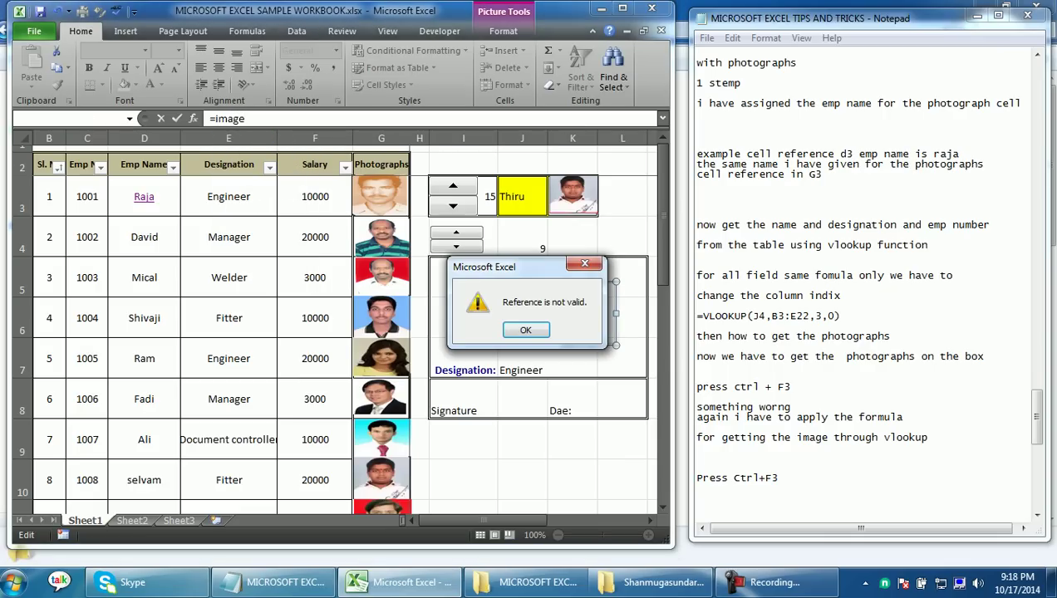
key("Return")
key("Return")
key("Return")
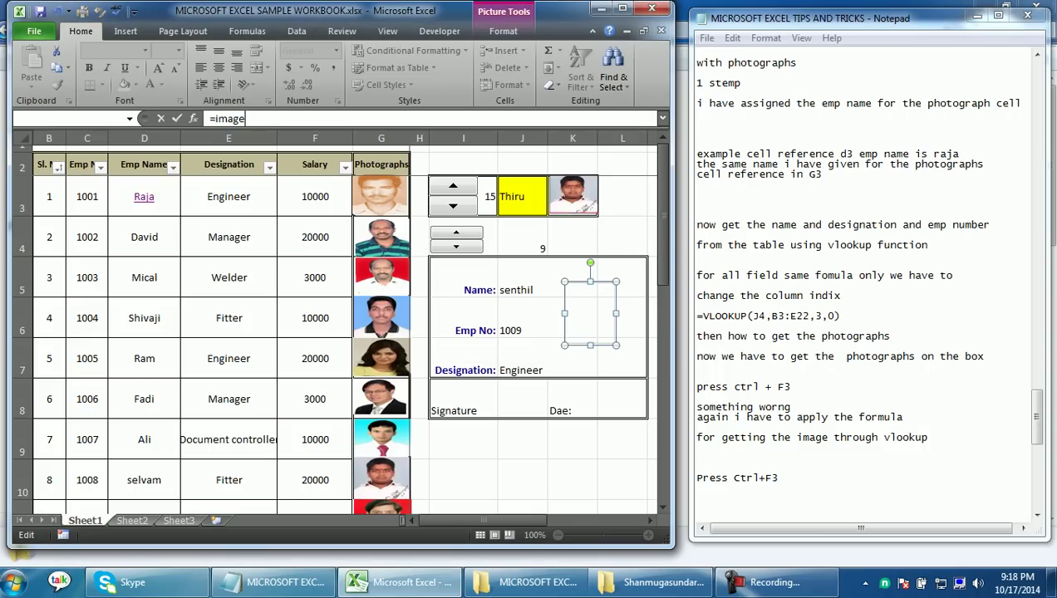
key("Escape")
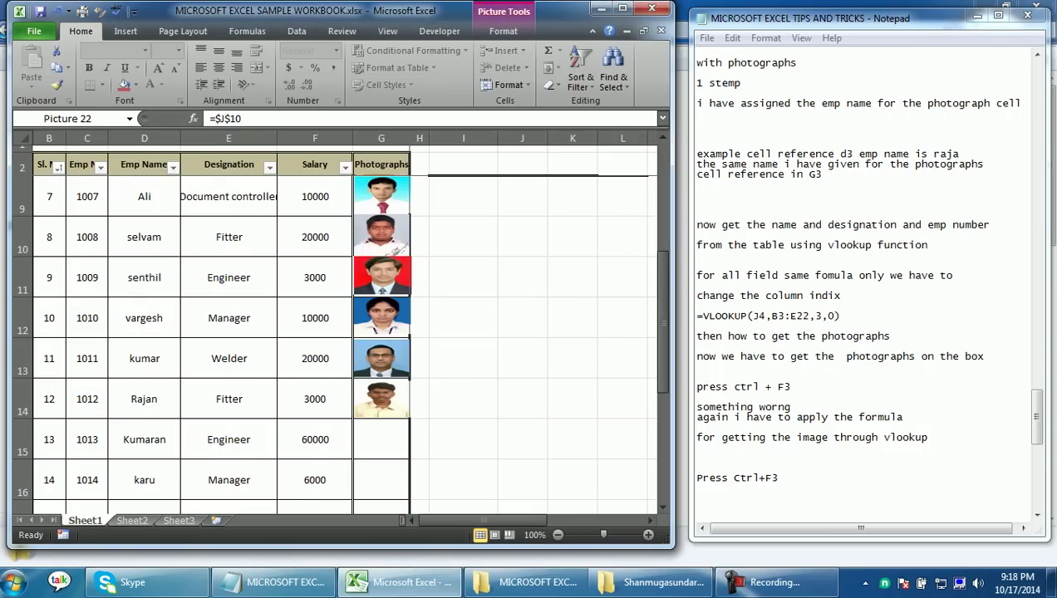
Step: Step the employee number spinner down to 2
scroll(332, 332, "up", 2)
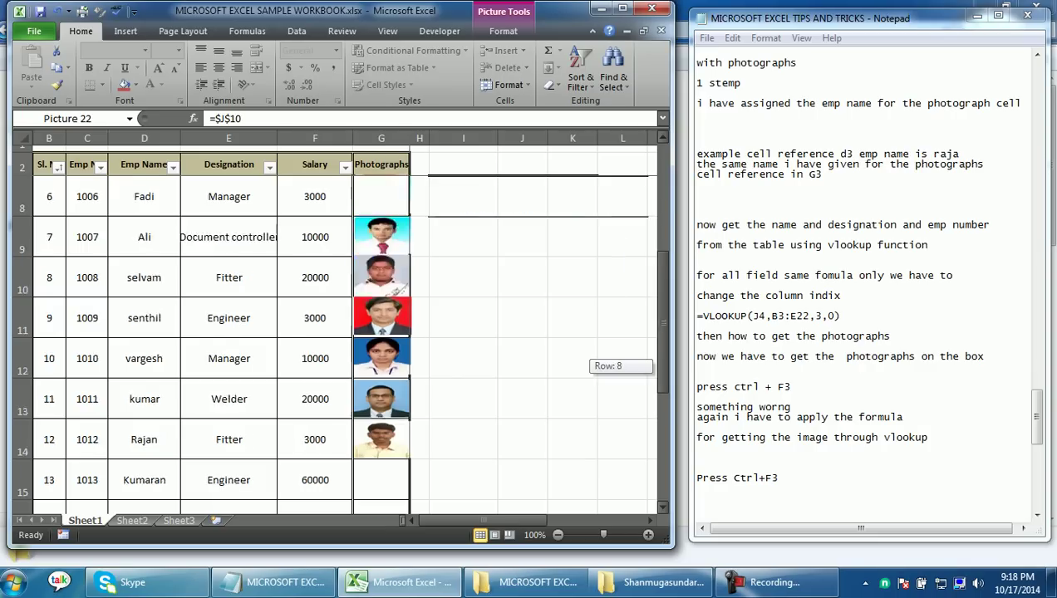
left_click(456, 246)
left_click(456, 246)
left_click(457, 246)
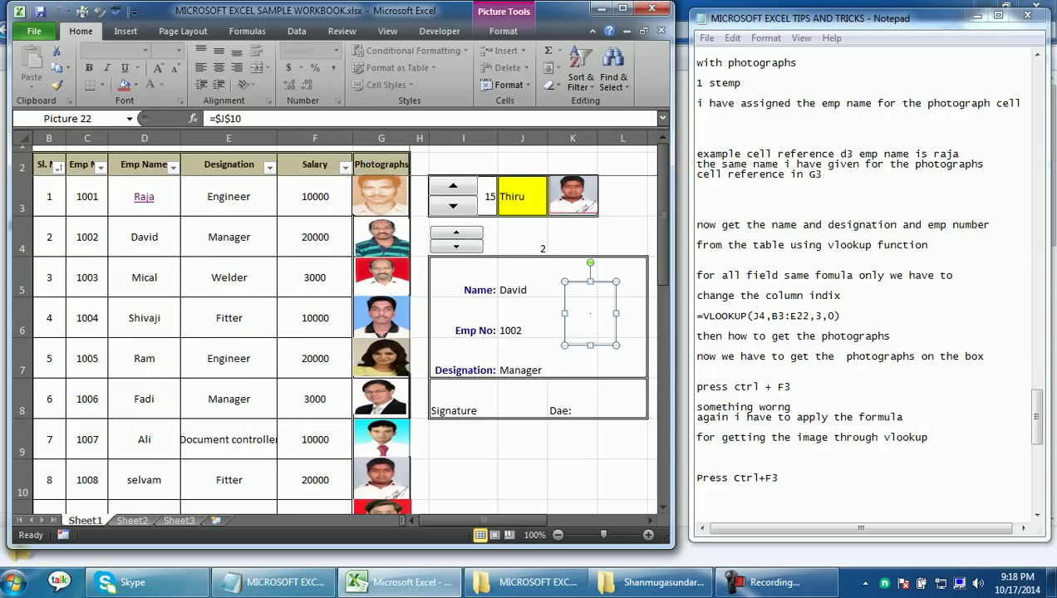
Step: Set the photo frame's formula to =image so it shows David's photo
left_click(241, 118)
key("BackSpace")
key("BackSpace")
key("BackSpace")
key("BackSpace")
key("BackSpace")
type("image")
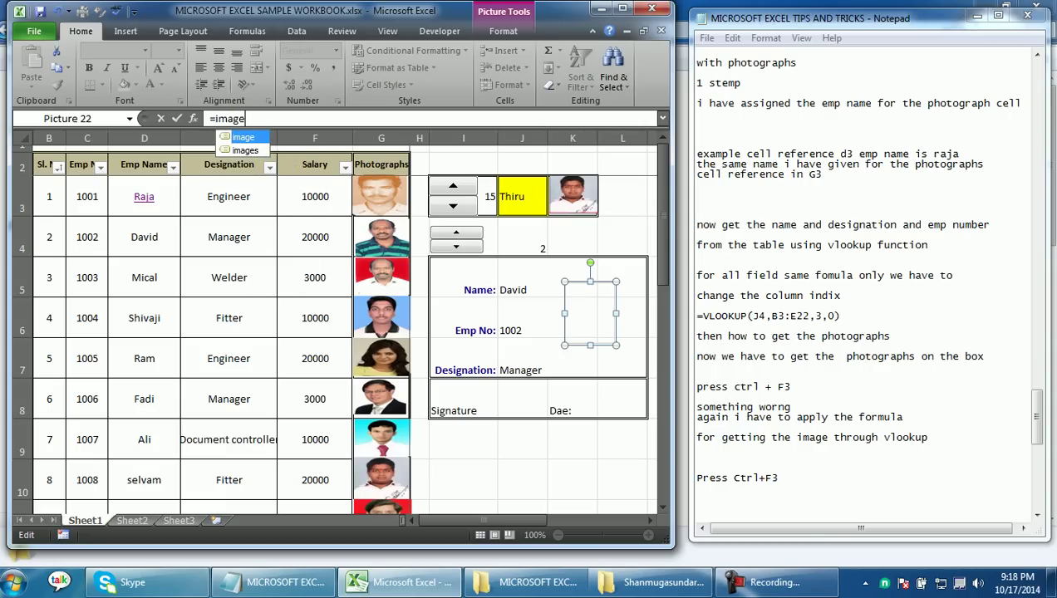
key("Return")
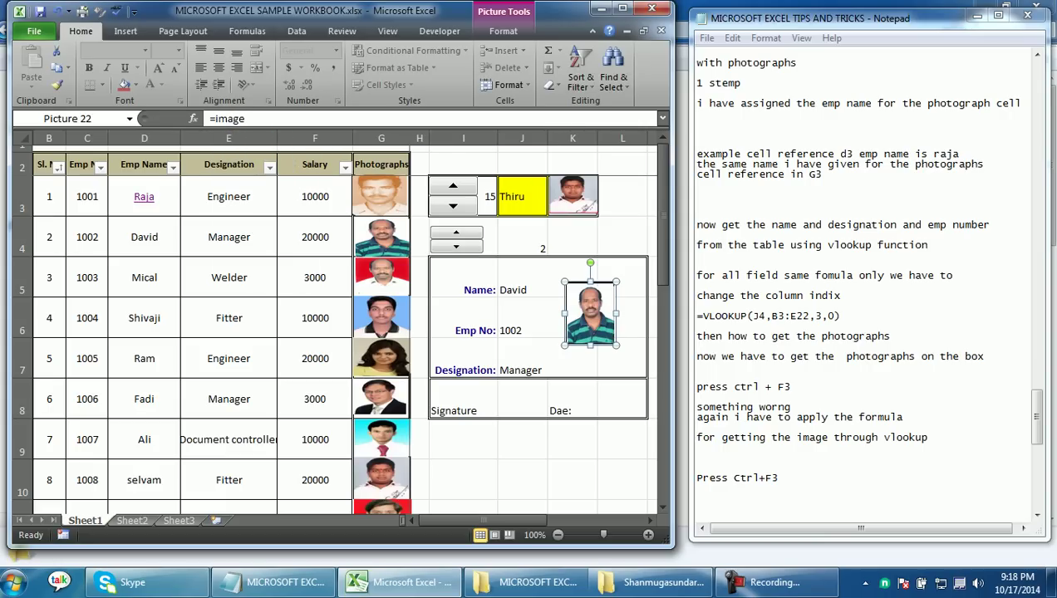
left_click(521, 480)
Step: Step the ID card up through the employees to number 14
left_click(456, 232)
left_click(455, 231)
left_click(456, 232)
left_click(455, 232)
left_click(455, 232)
left_click(456, 232)
left_click(456, 232)
left_click(455, 232)
left_click(455, 232)
left_click(455, 232)
left_click(456, 232)
left_click(456, 232)
Step: Step the card back down past Fadi and Mical, then forward to Shivaji, 1004, Fitter
left_click(455, 246)
left_click(455, 246)
left_click(455, 246)
left_click(456, 246)
left_click(456, 246)
left_click(455, 246)
left_click(455, 246)
left_click(456, 246)
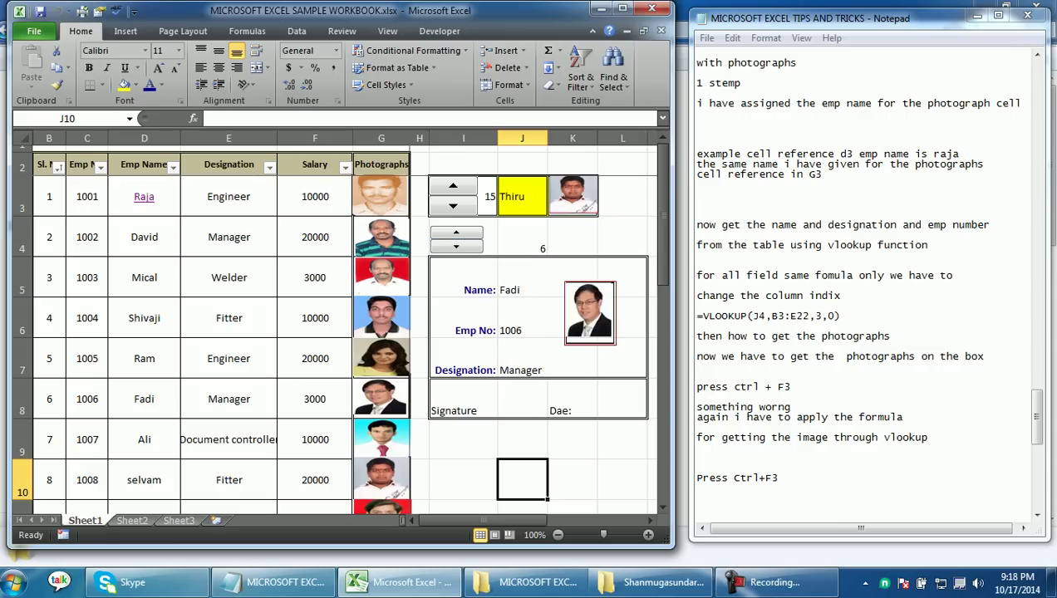
left_click(456, 246)
left_click(455, 246)
left_click(456, 246)
left_click(455, 246)
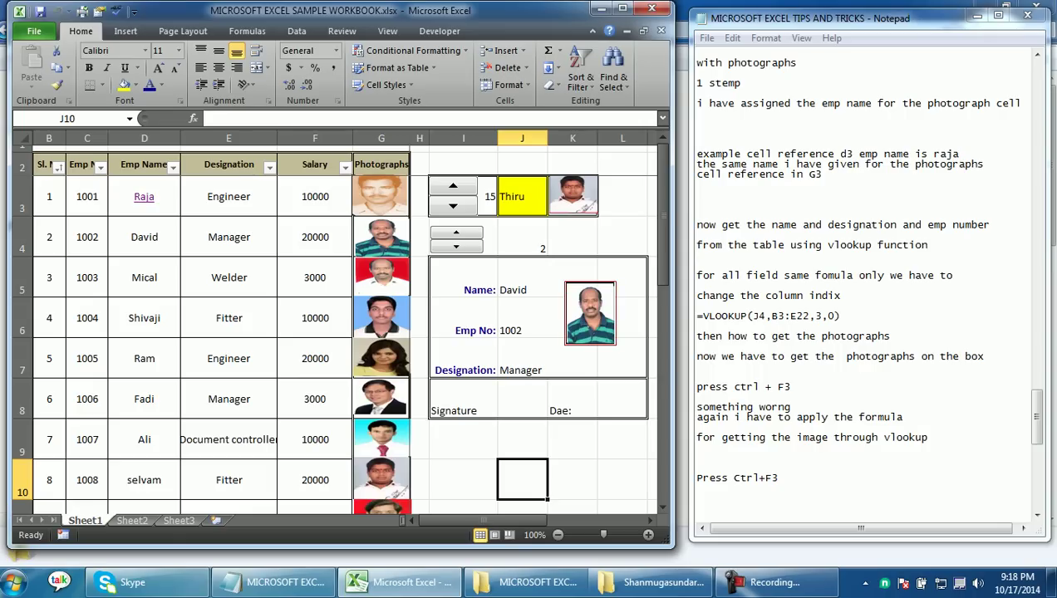
left_click(455, 246)
left_click(456, 232)
left_click(456, 232)
left_click(455, 232)
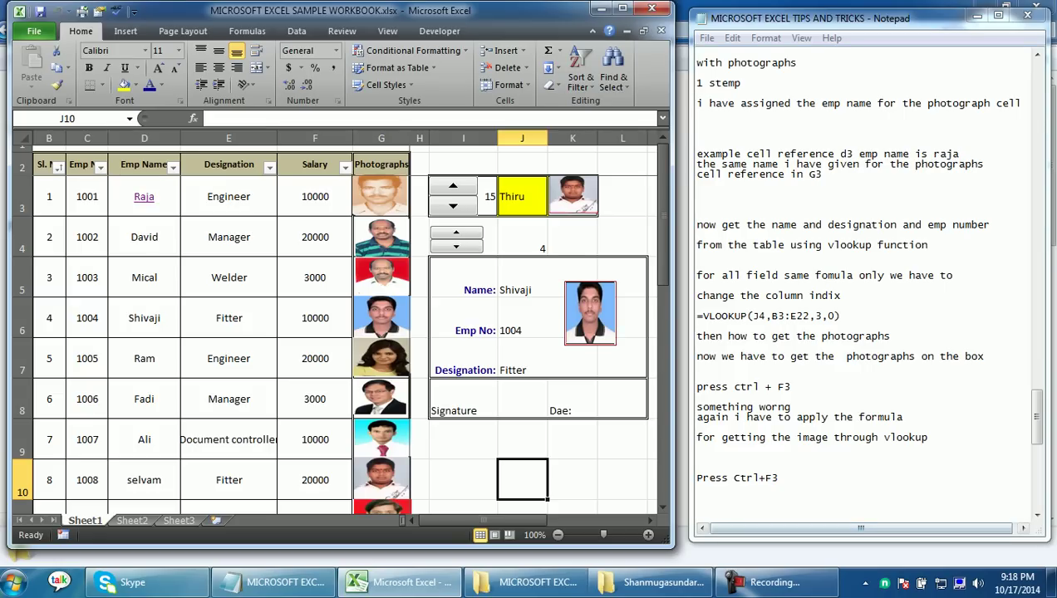
Step: Add a new line to the Notepad notes and return to the workbook
left_click(274, 581)
key("Return")
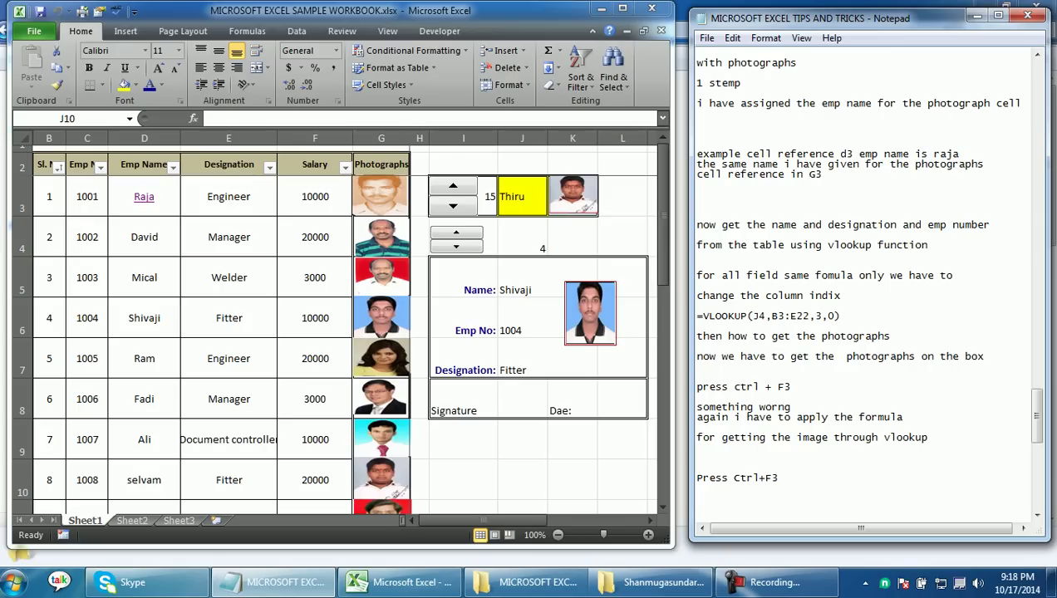
key("alt+Tab")
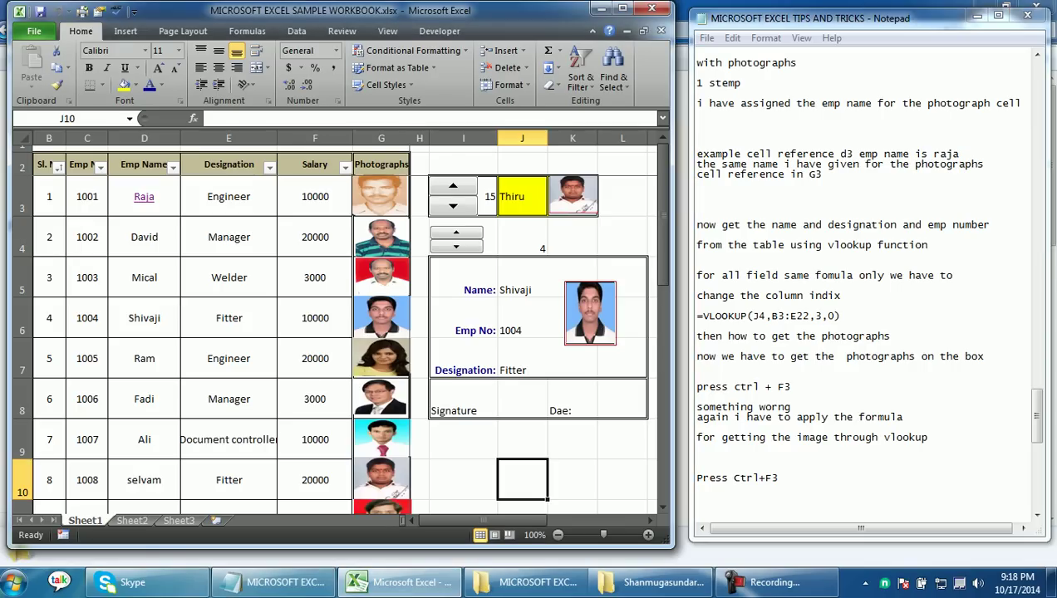
Step: Copy the image name's INDIRECT(VLOOKUP) formula from Name Manager
key("ctrl+F3")
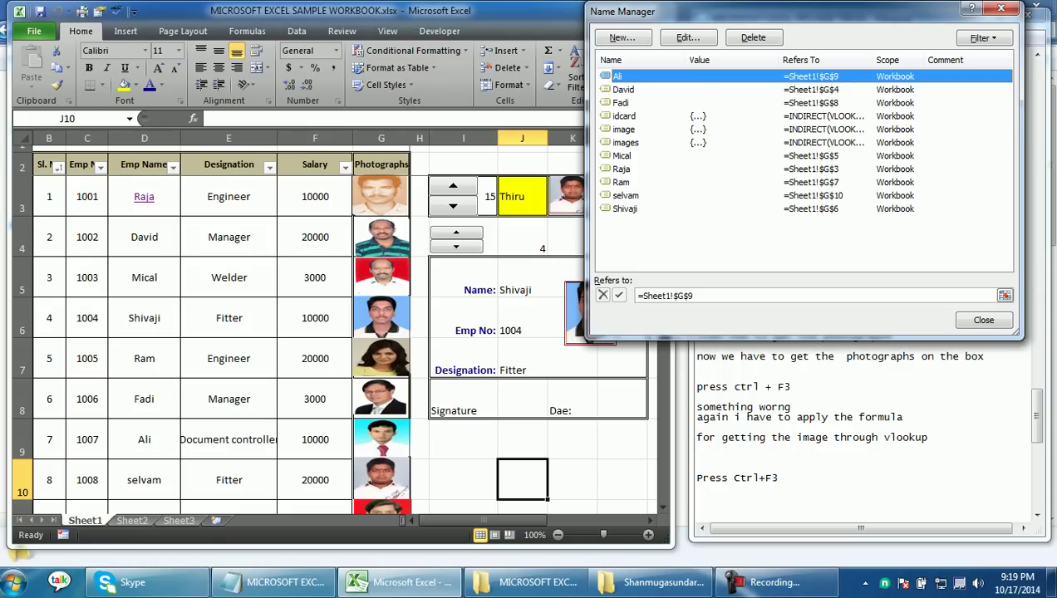
left_click(623, 129)
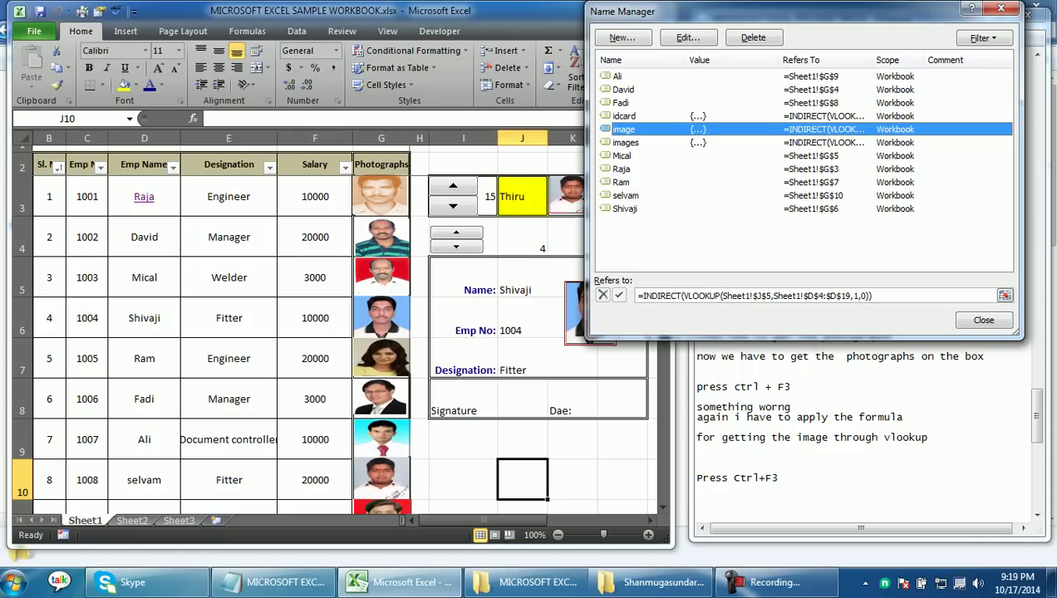
left_click(752, 296)
key("Escape")
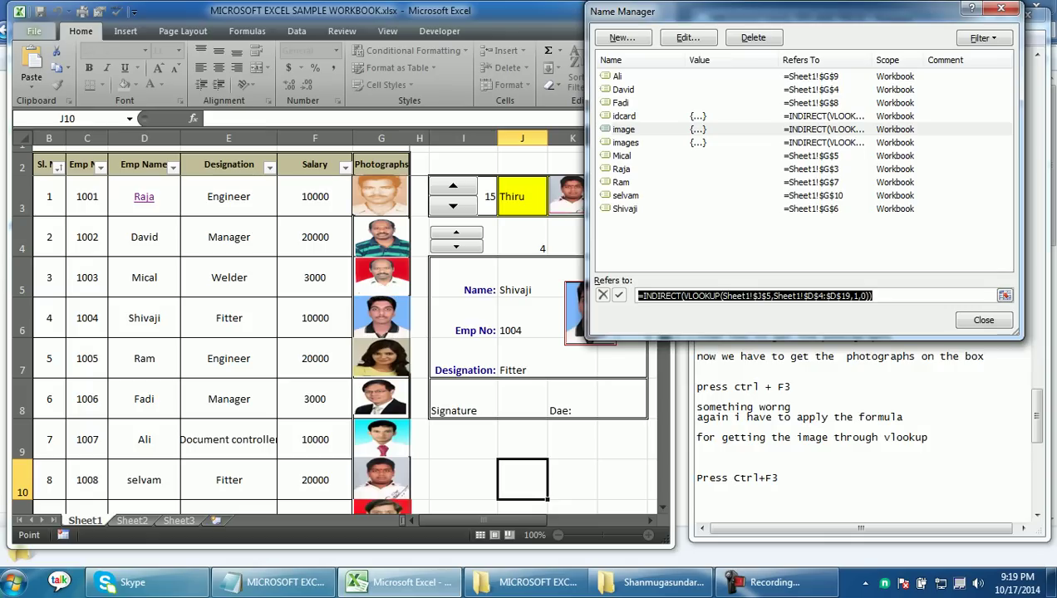
left_click(779, 478)
Step: Paste the image formula into the notes below 'Press Ctrl+F3'
key("Return")
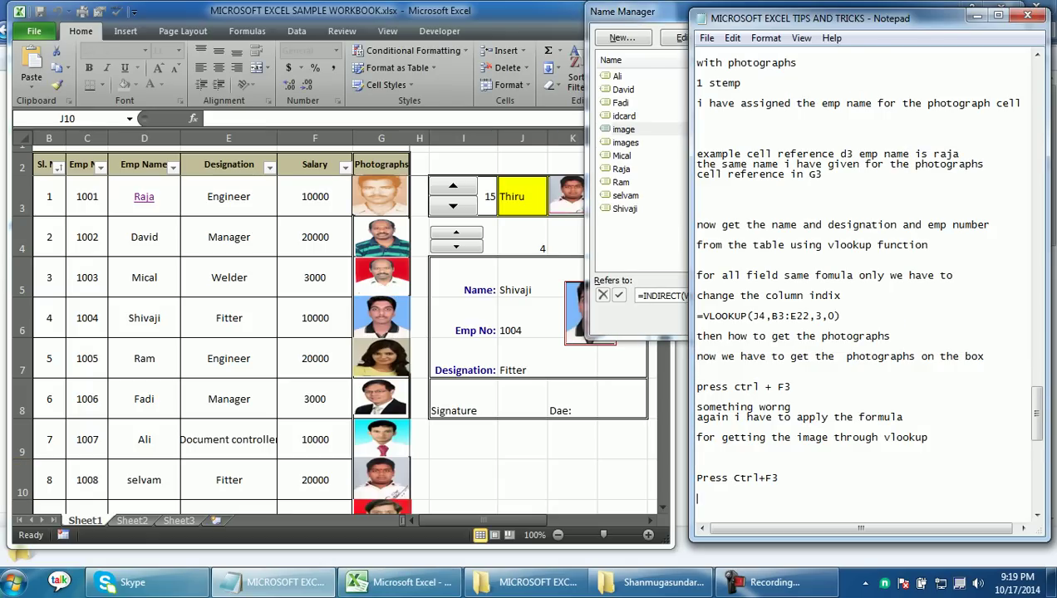
key("ctrl+v")
key("Return")
key("Return")
key("Return")
key("Return")
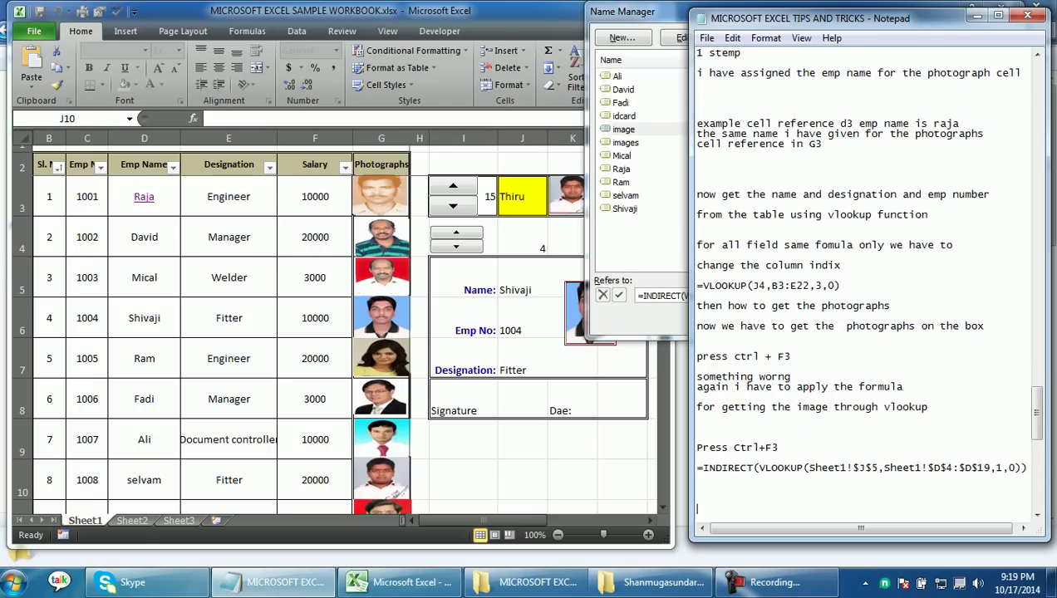
Step: Add the lines 'this is the formula for getting image through vlookup' and 'thank you'
type("this is ")
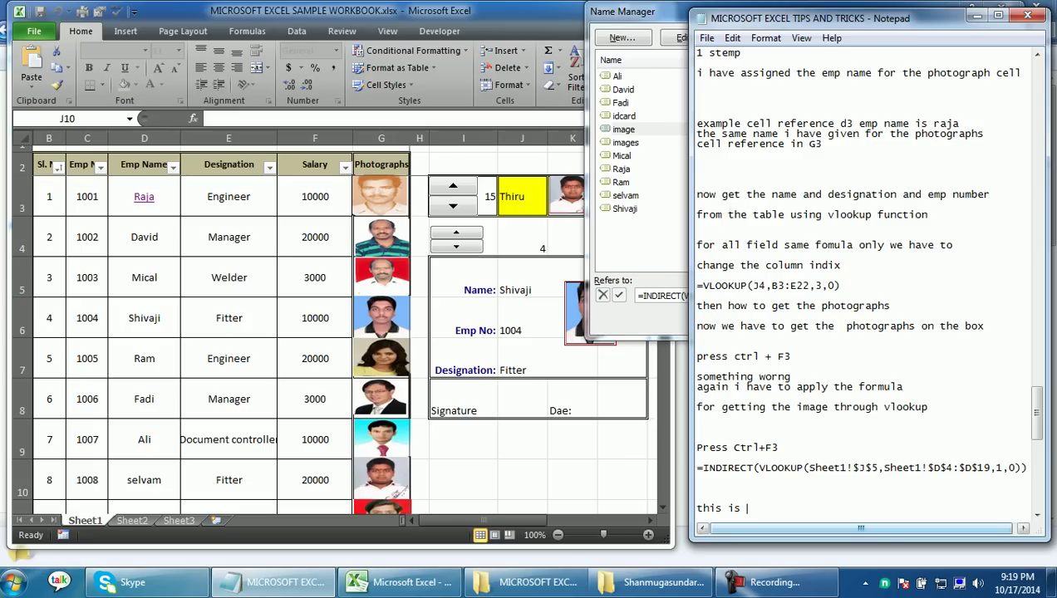
type("the ")
type("formula for getting ")
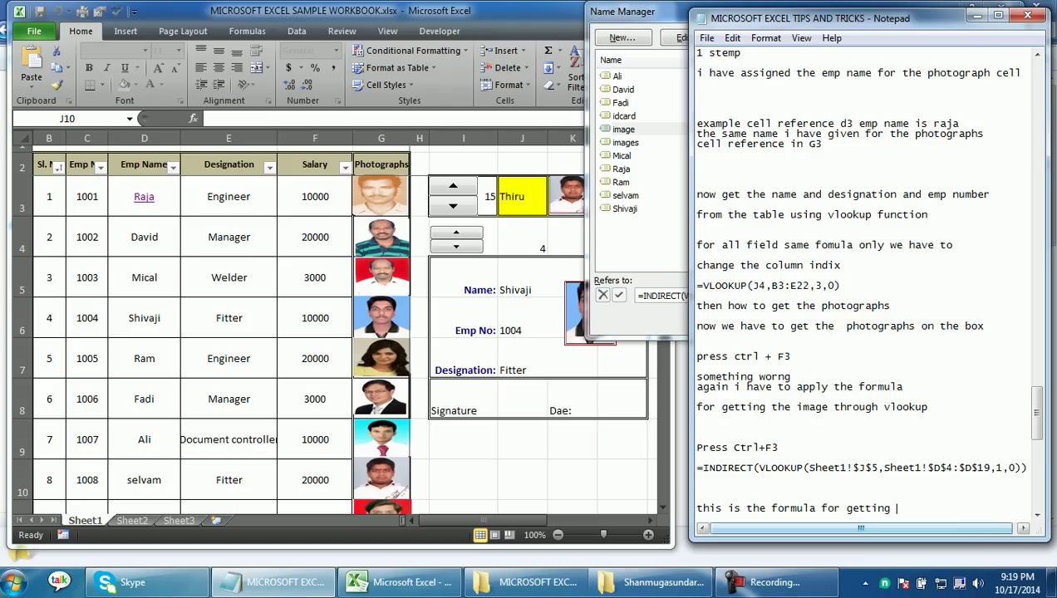
type("image through vloo")
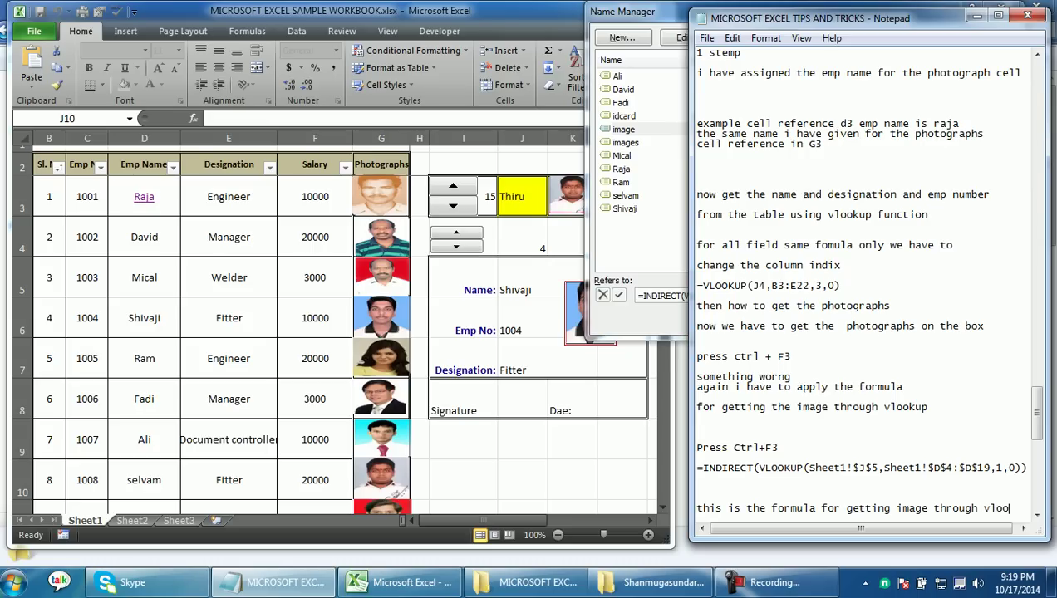
type("kup")
key("Return")
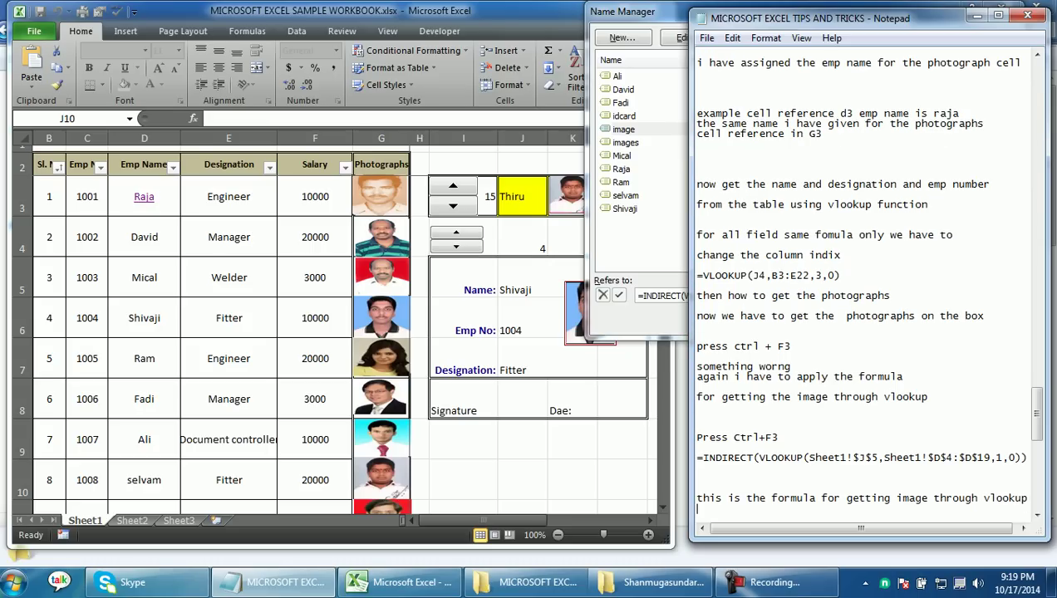
key("Return")
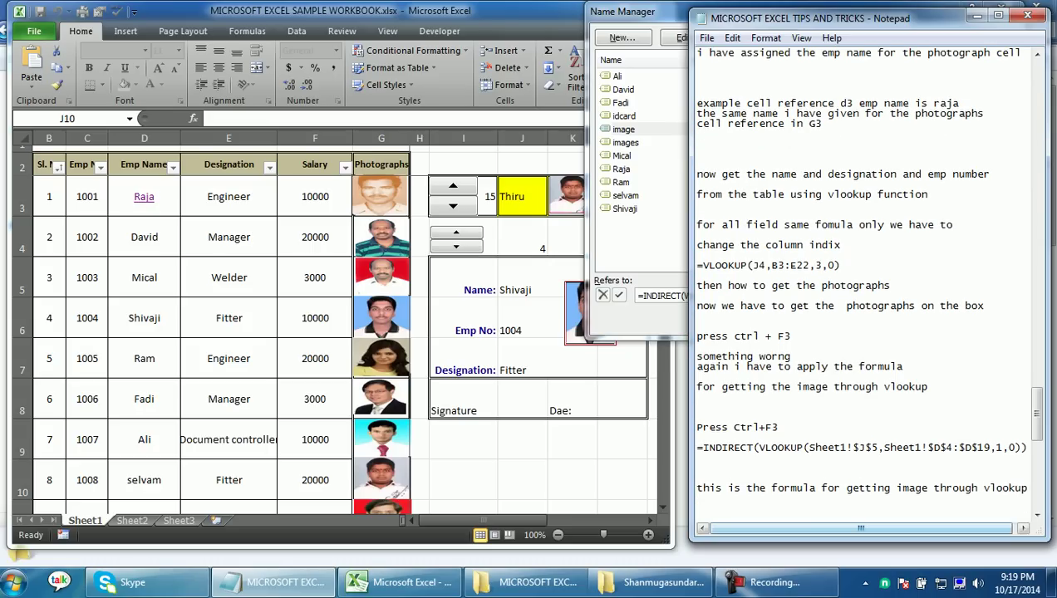
type("thank you")
key("Return")
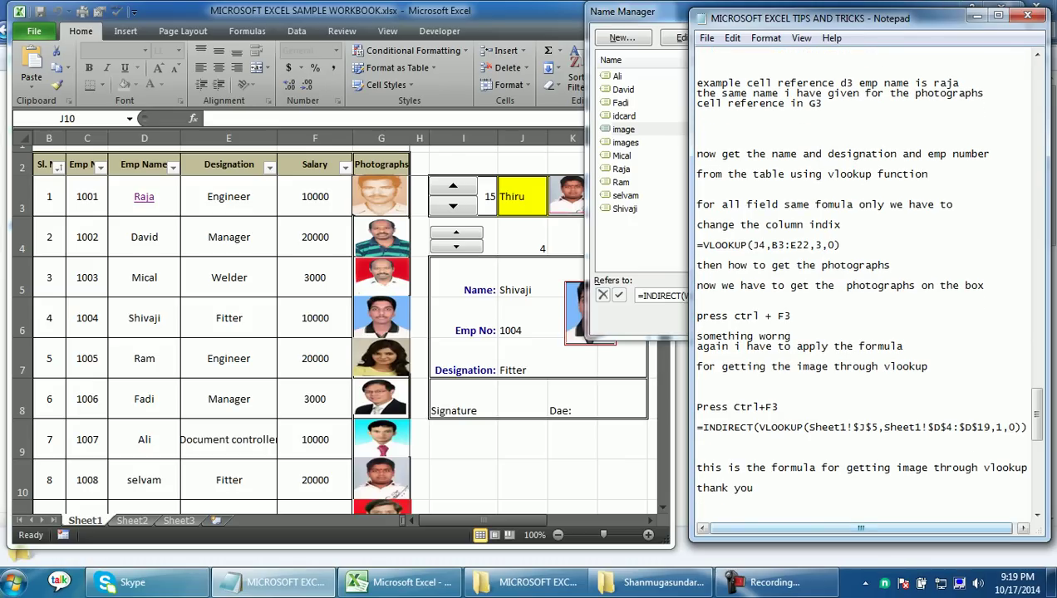
key("alt+Tab")
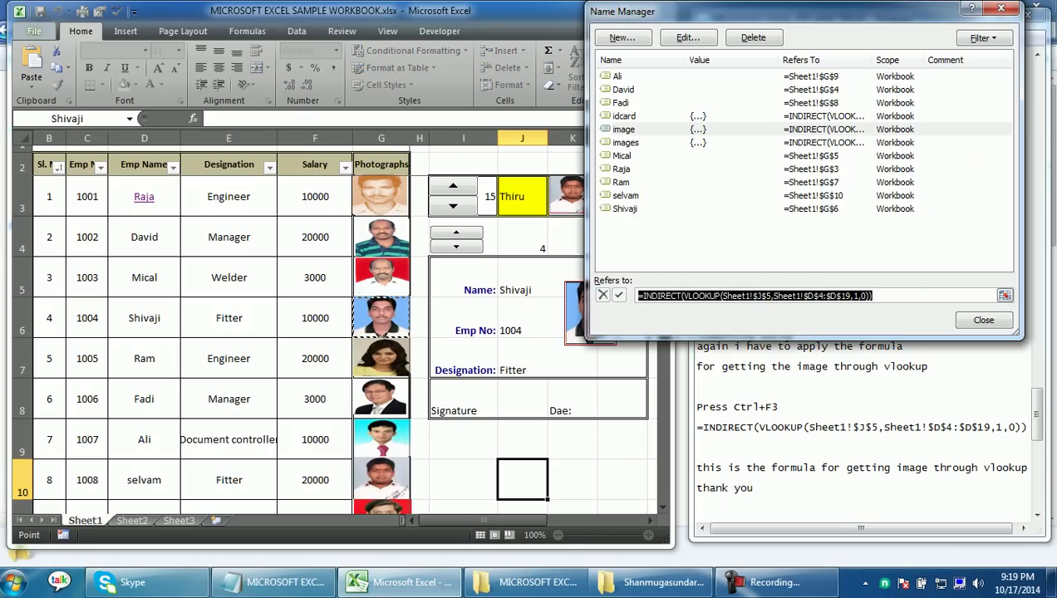
Step: Close Name Manager and step the card to number 2: David, 1002, Manager with photo
left_click(1002, 9)
left_click(622, 480)
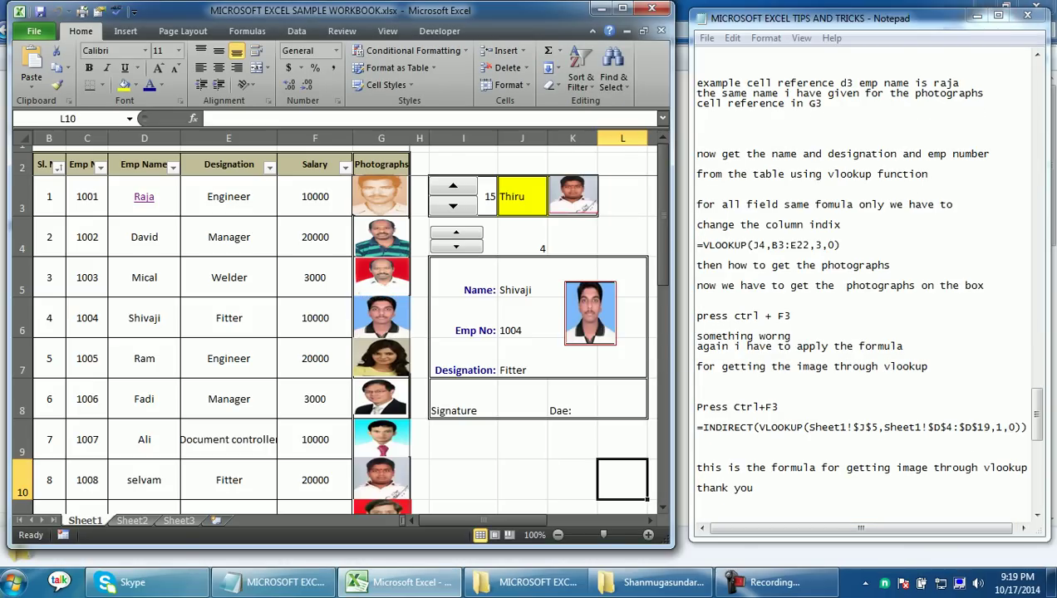
left_click(456, 233)
left_click(456, 246)
left_click(456, 246)
left_click(456, 246)
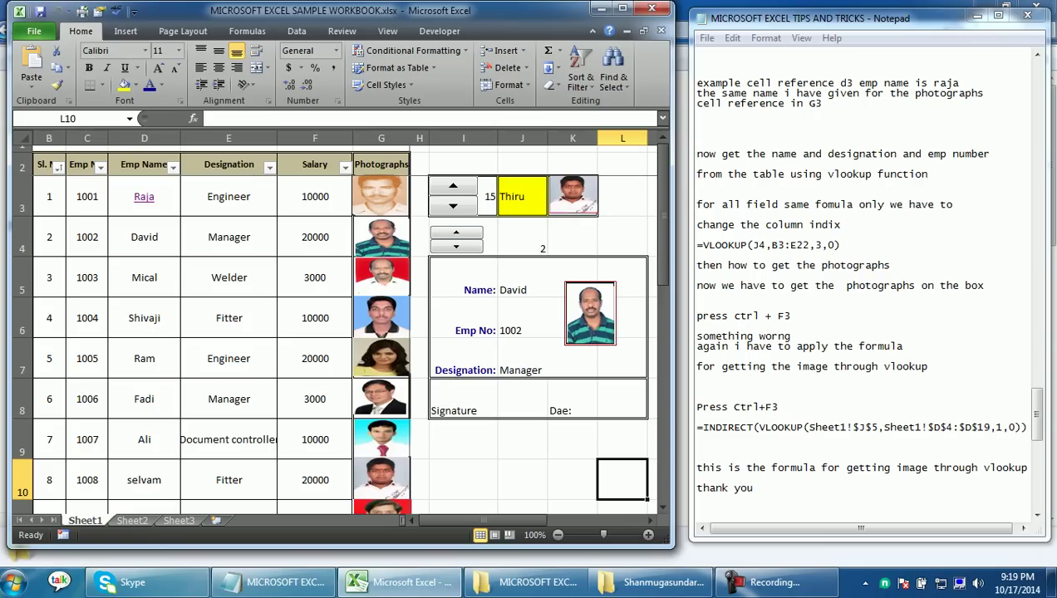